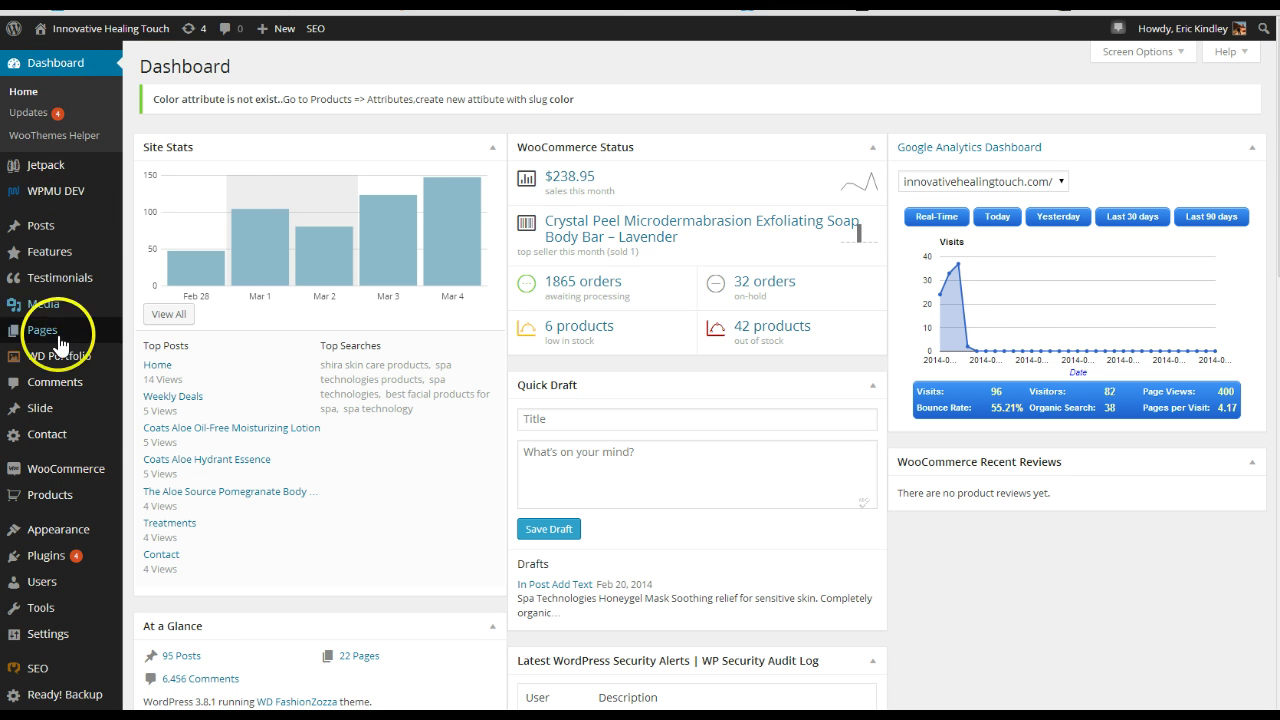
- Open the WooCommerce product list and search it for "spa technologies"
{"action": "mouse_move", "coordinate": [50, 500]}
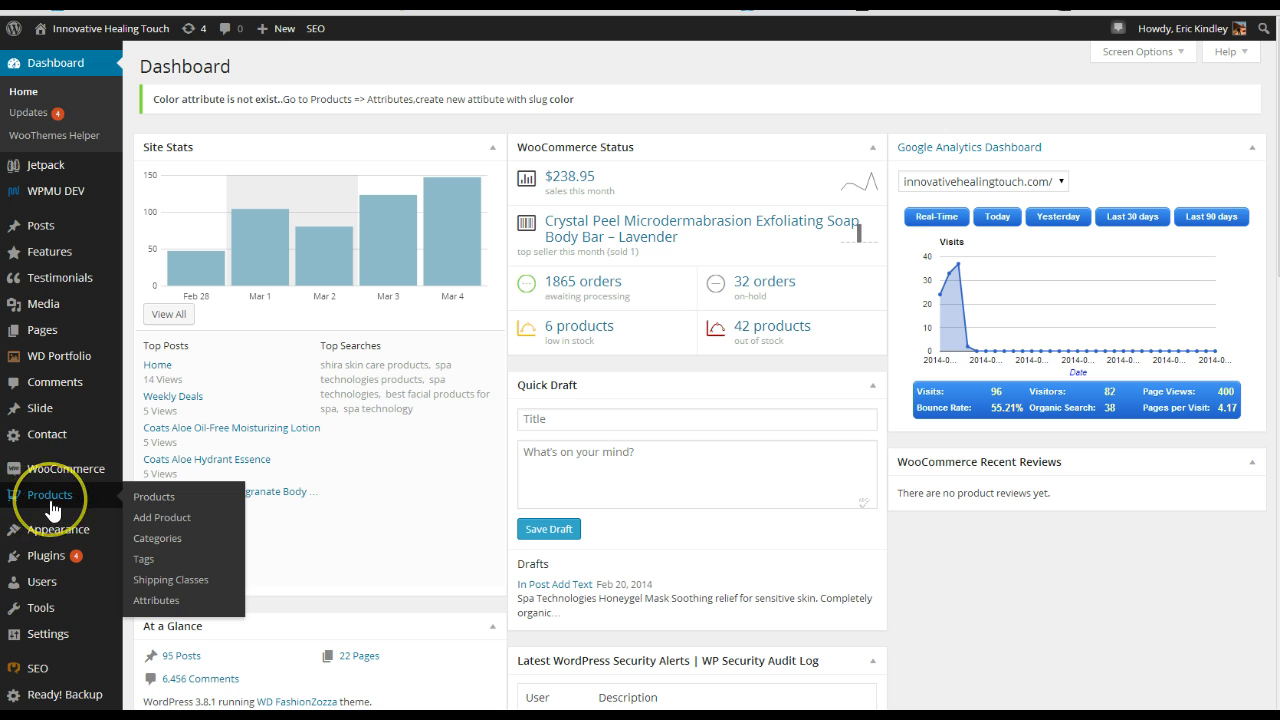
{"action": "left_click", "coordinate": [154, 498]}
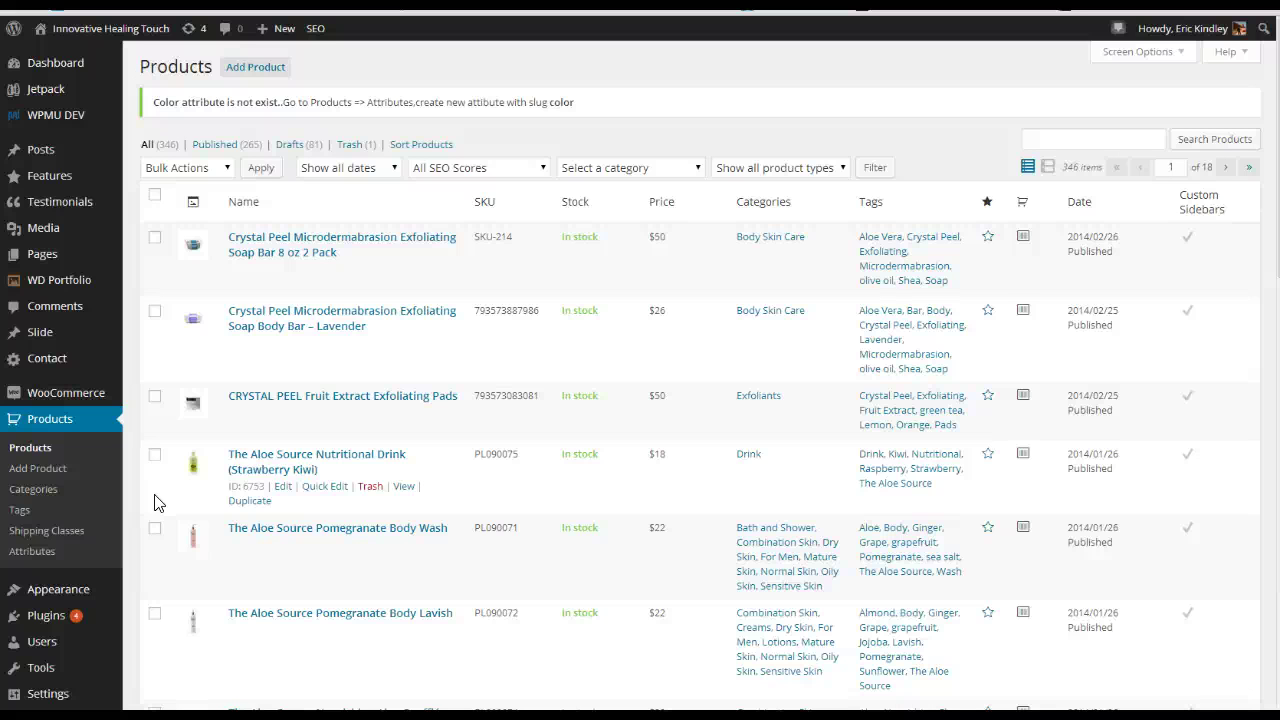
{"action": "left_click", "coordinate": [1035, 139]}
{"action": "type", "text": "spa t"}
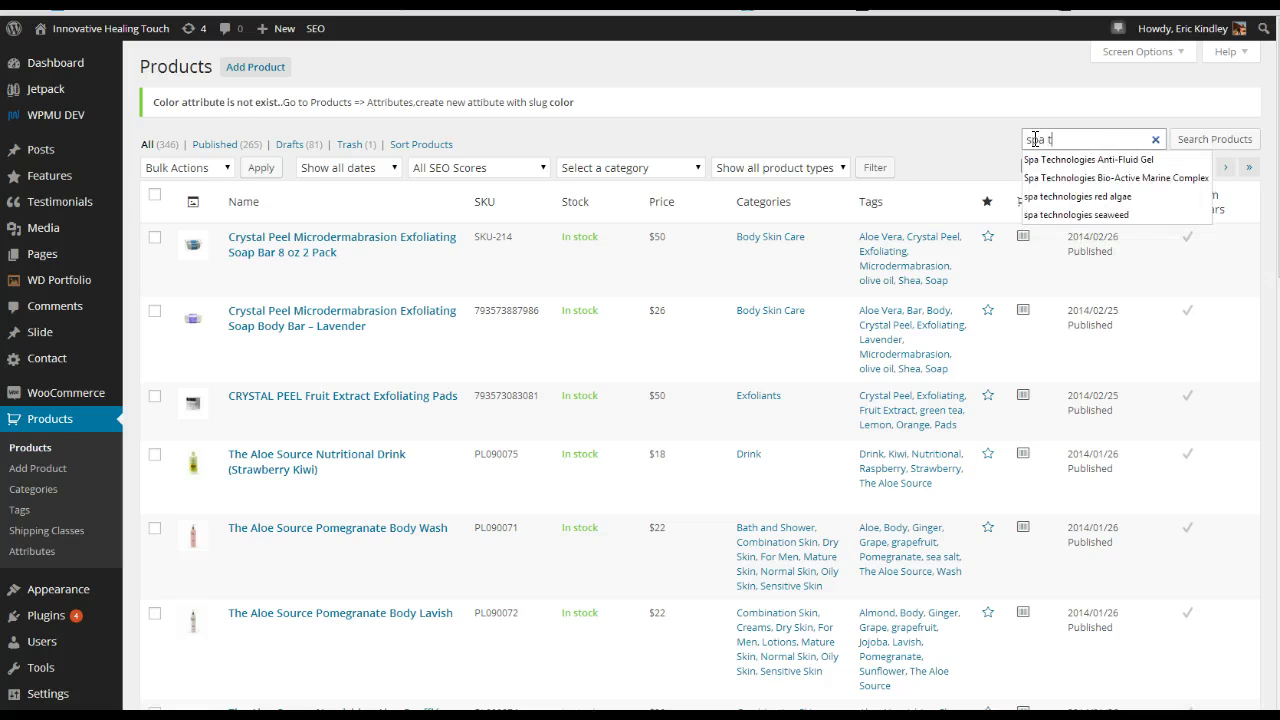
{"action": "type", "text": "echnologies"}
{"action": "left_click", "coordinate": [1115, 131]}
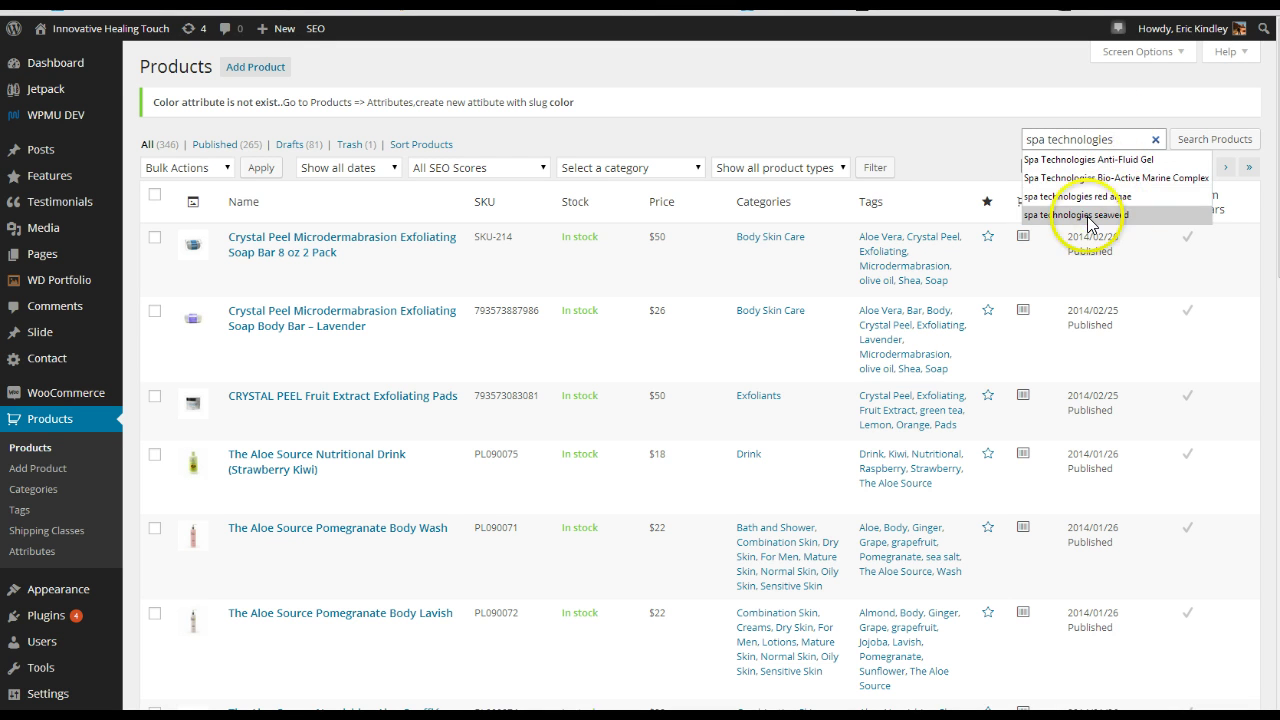
{"action": "left_click", "coordinate": [1205, 146]}
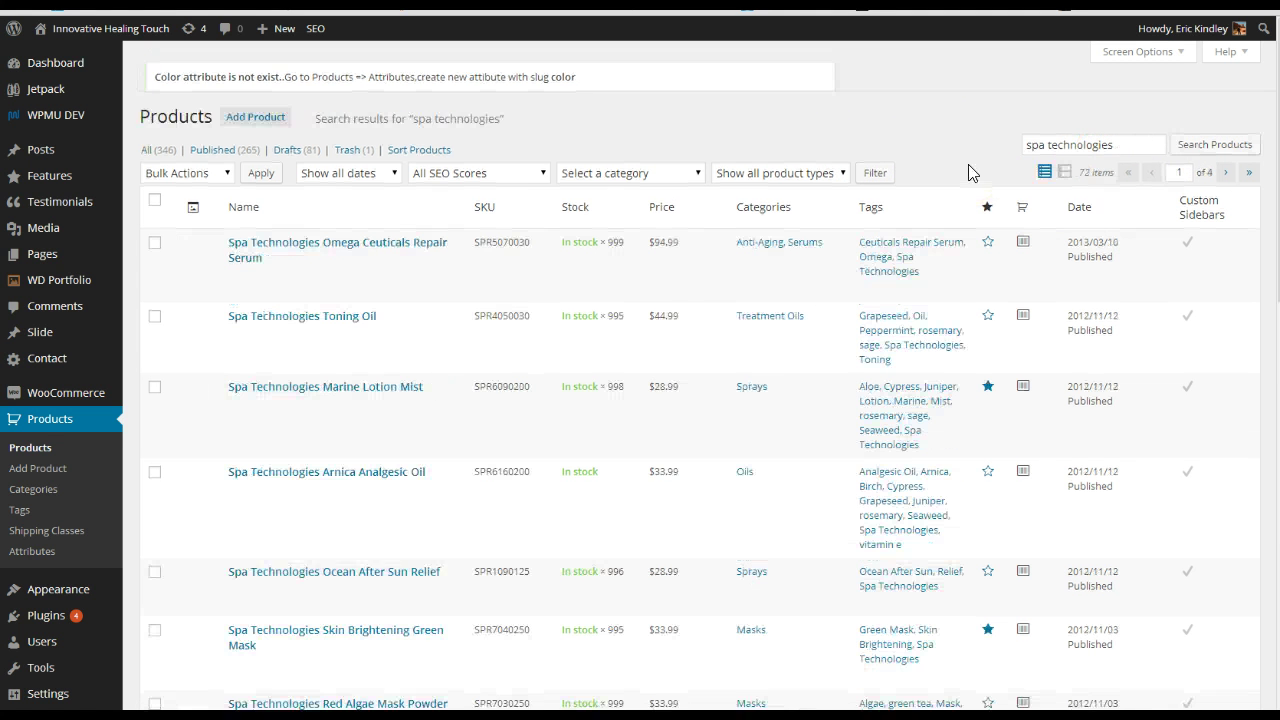
- Open the quick edit fields of Spa Technologies Omega Ceuticals Repair Serum and examine its title, slug and SKU
{"action": "scroll", "coordinate": [557, 333], "scroll_direction": "down", "scroll_amount": 1}
{"action": "scroll", "coordinate": [557, 337], "scroll_direction": "down", "scroll_amount": 5}
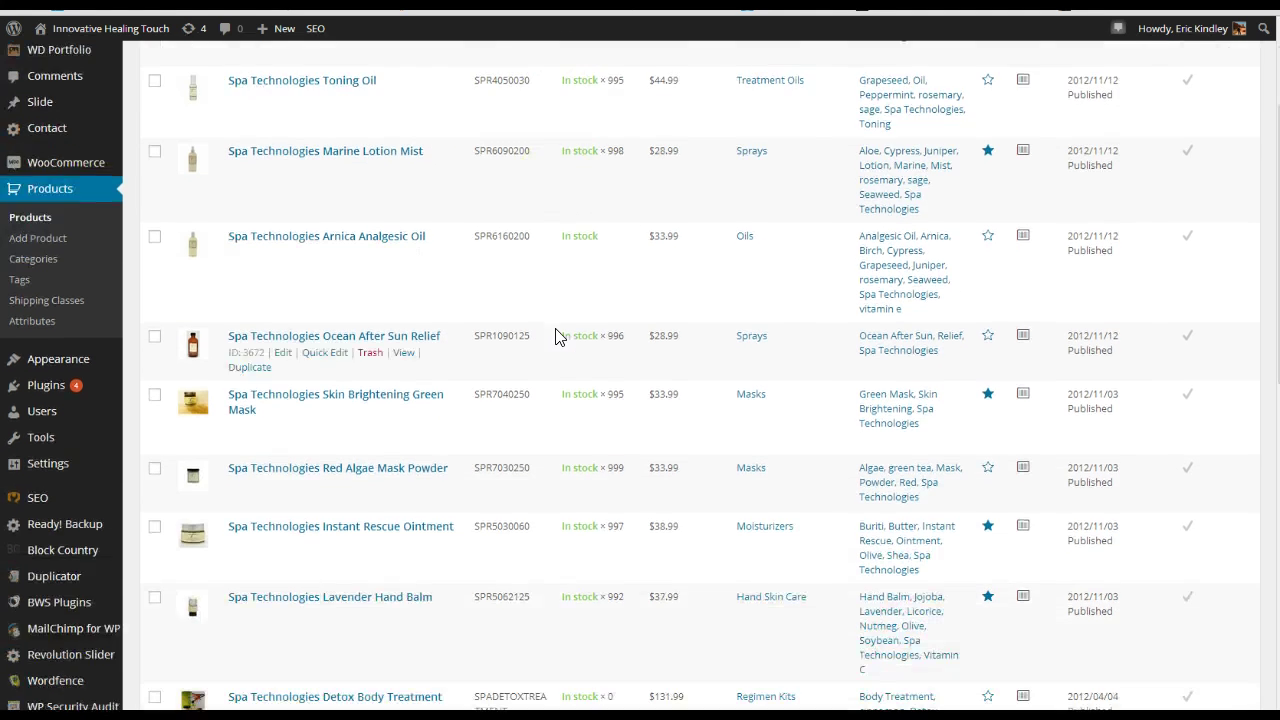
{"action": "scroll", "coordinate": [557, 337], "scroll_direction": "down", "scroll_amount": 6}
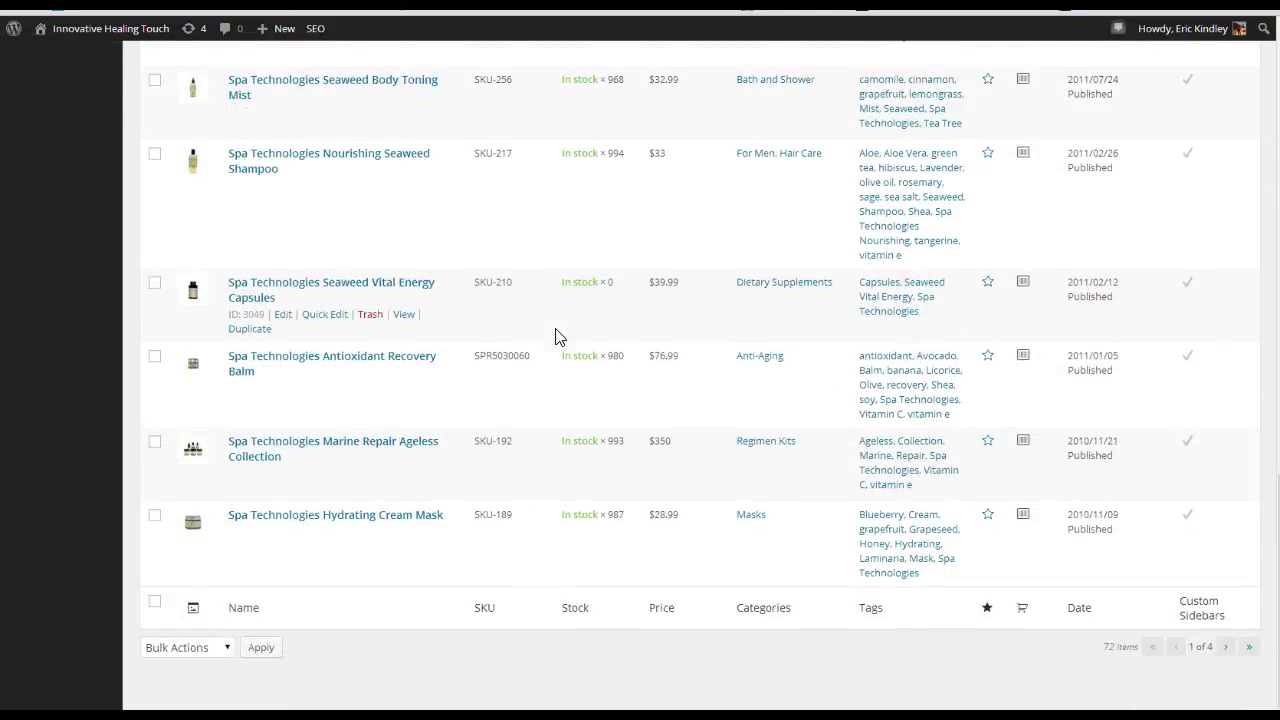
{"action": "scroll", "coordinate": [557, 337], "scroll_direction": "up", "scroll_amount": 15}
{"action": "scroll", "coordinate": [557, 337], "scroll_direction": "up", "scroll_amount": 1}
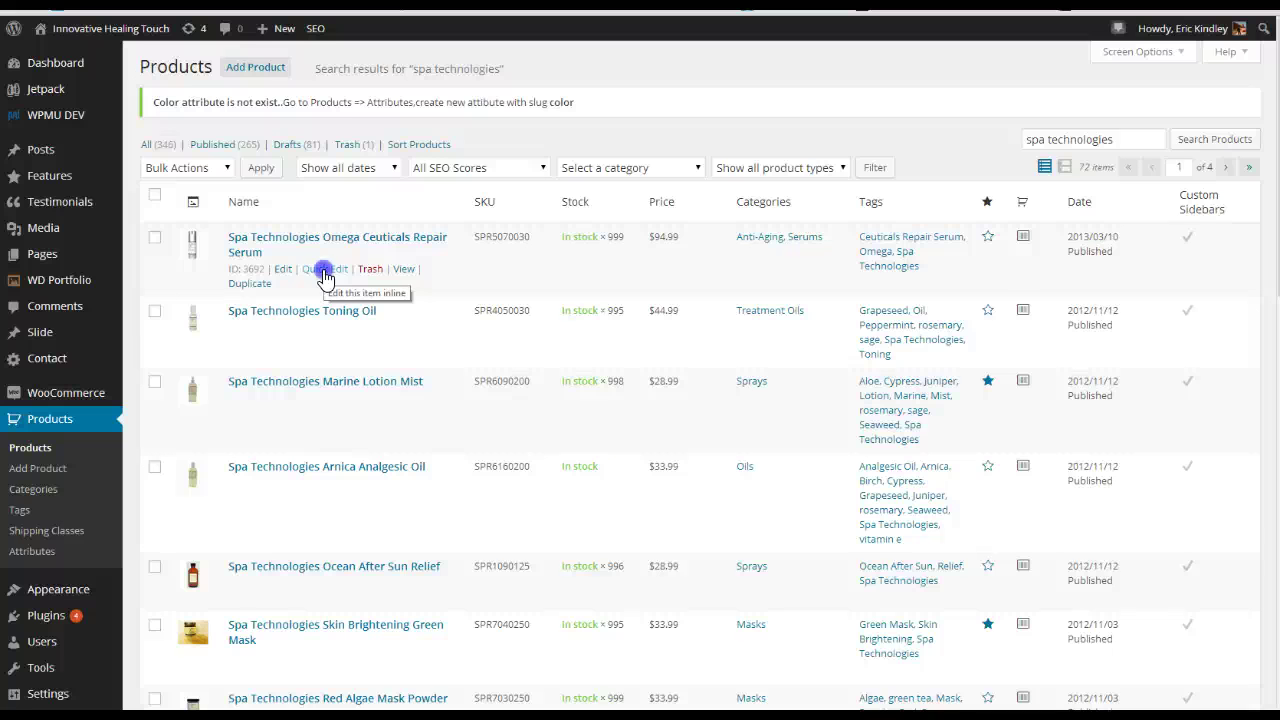
{"action": "left_click", "coordinate": [324, 272]}
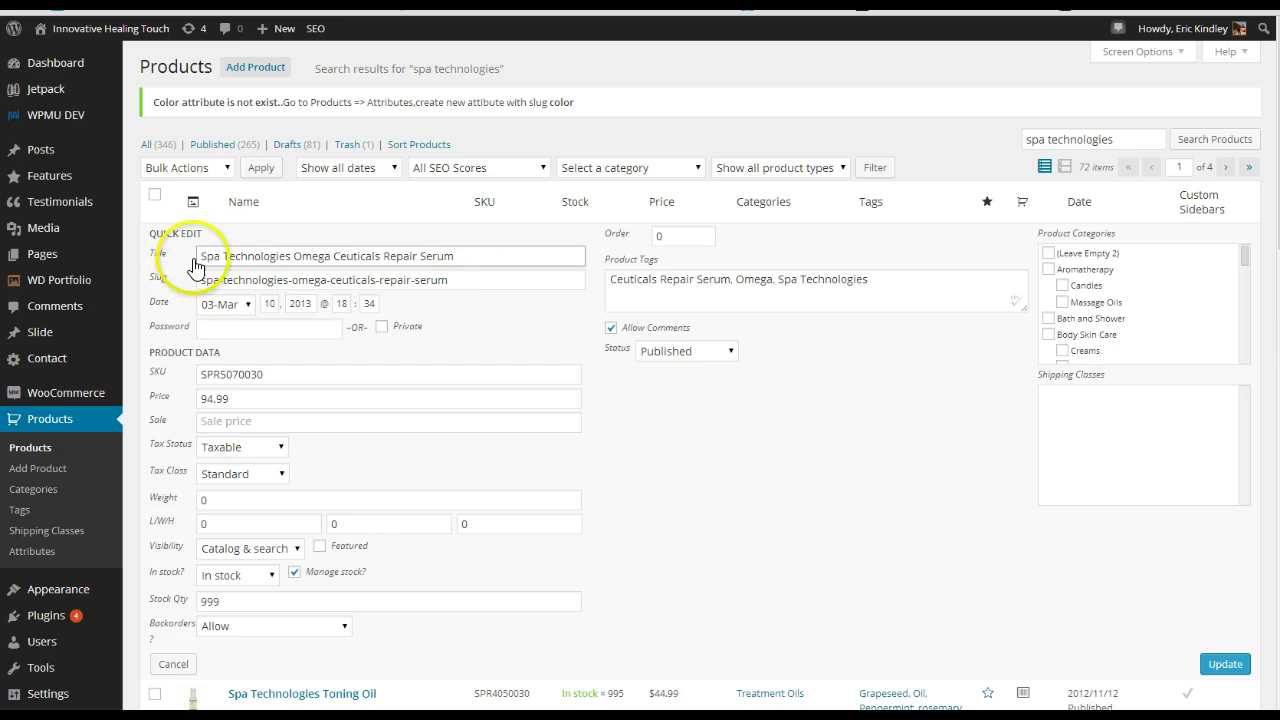
{"action": "left_click_drag", "start_coordinate": [200, 256], "coordinate": [404, 256]}
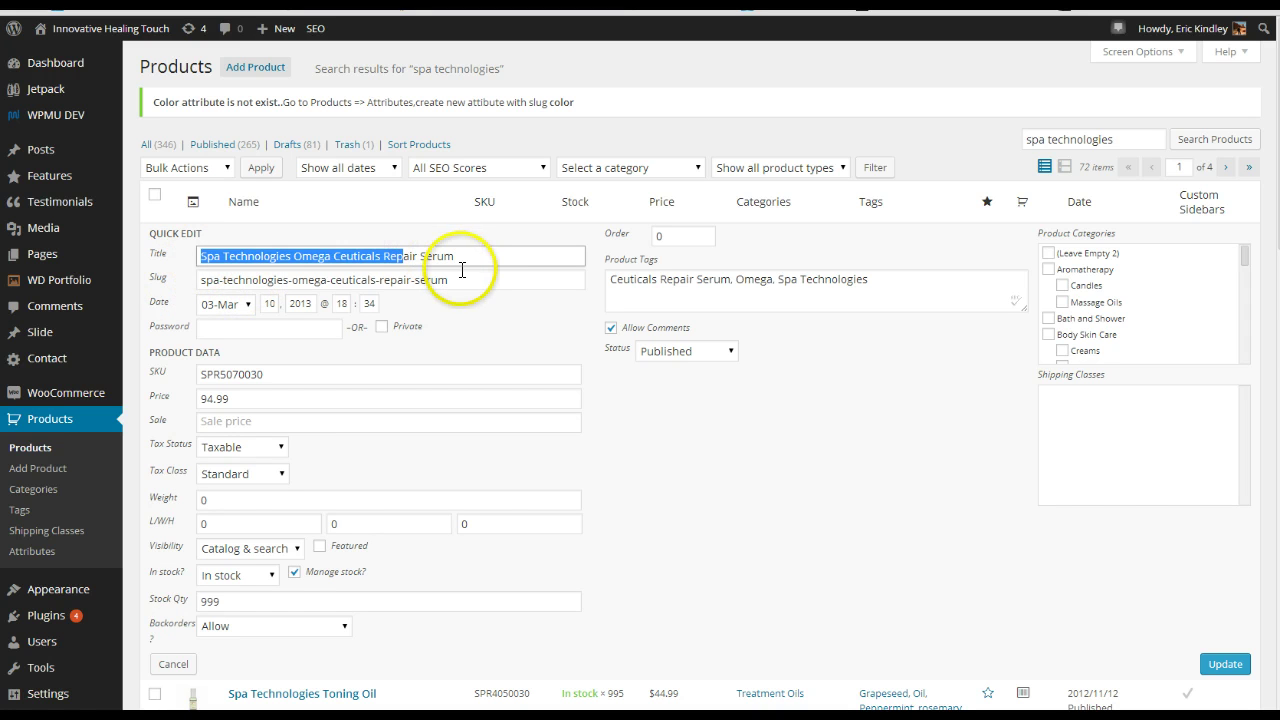
{"action": "left_click_drag", "start_coordinate": [200, 280], "coordinate": [451, 280]}
{"action": "left_click", "coordinate": [451, 279]}
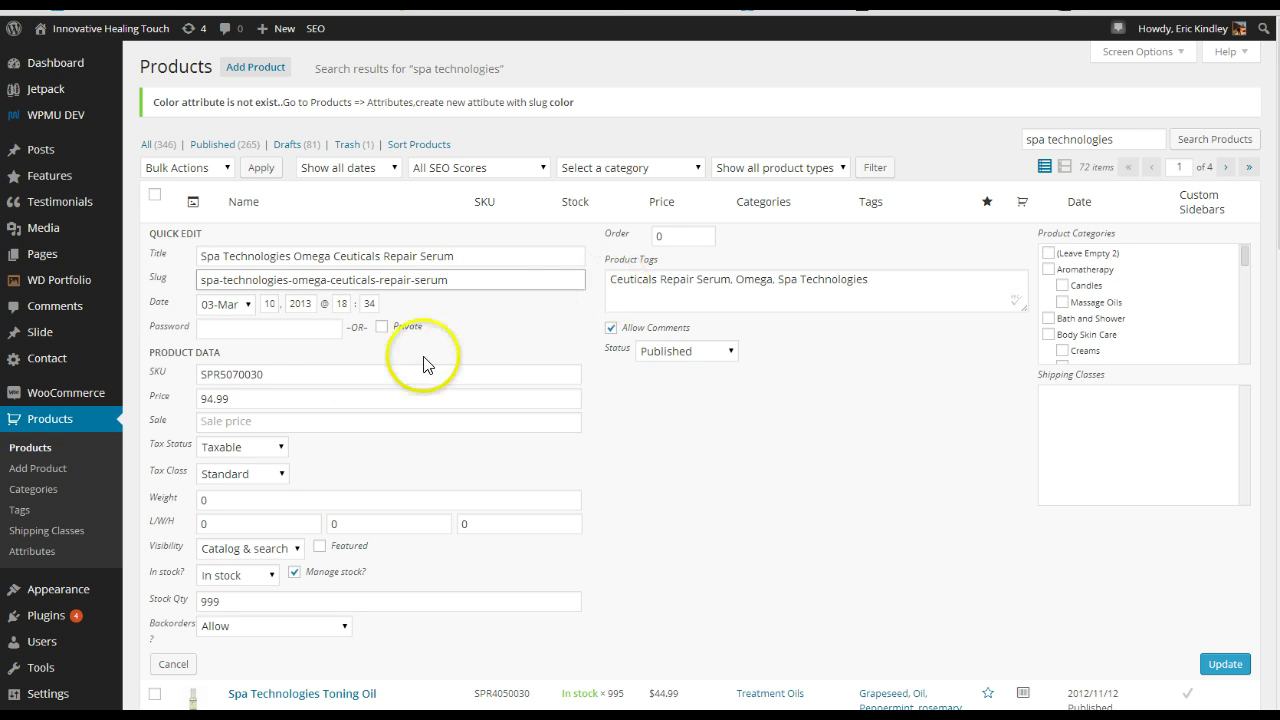
{"action": "left_click_drag", "start_coordinate": [262, 374], "coordinate": [212, 374]}
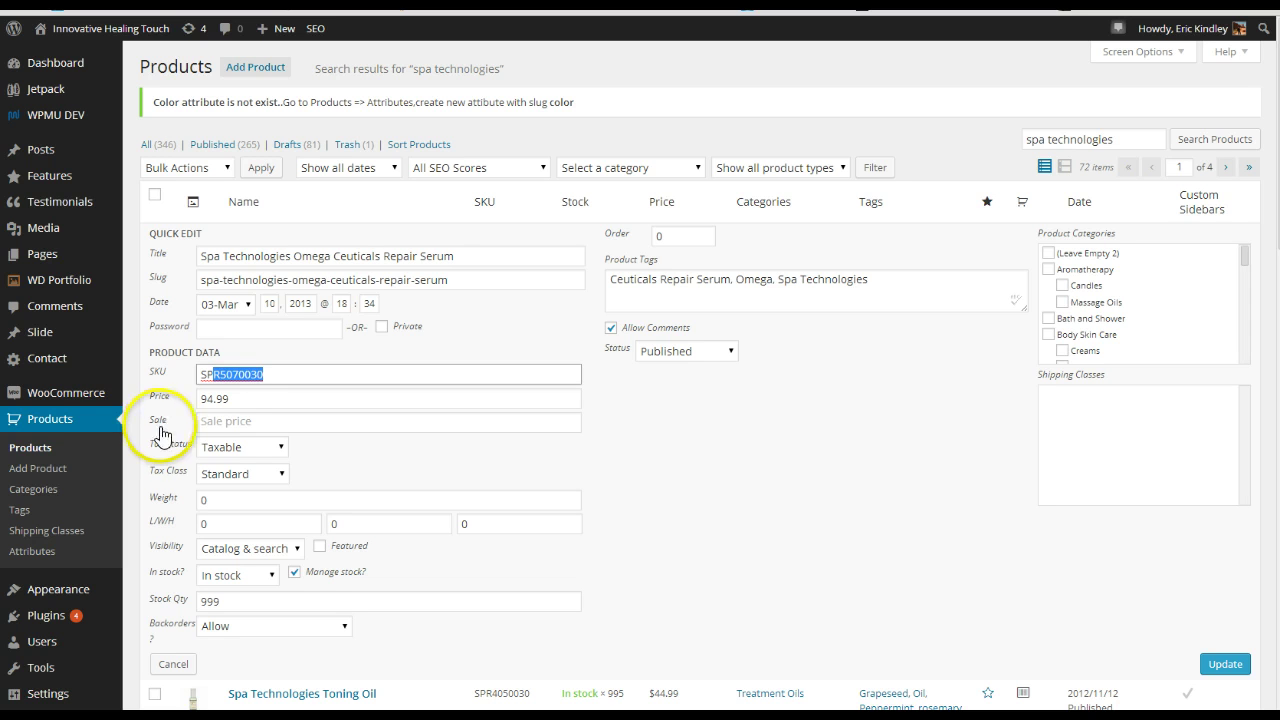
- Set the serum's sale price to 75.99 and update the product
{"action": "left_click", "coordinate": [220, 421]}
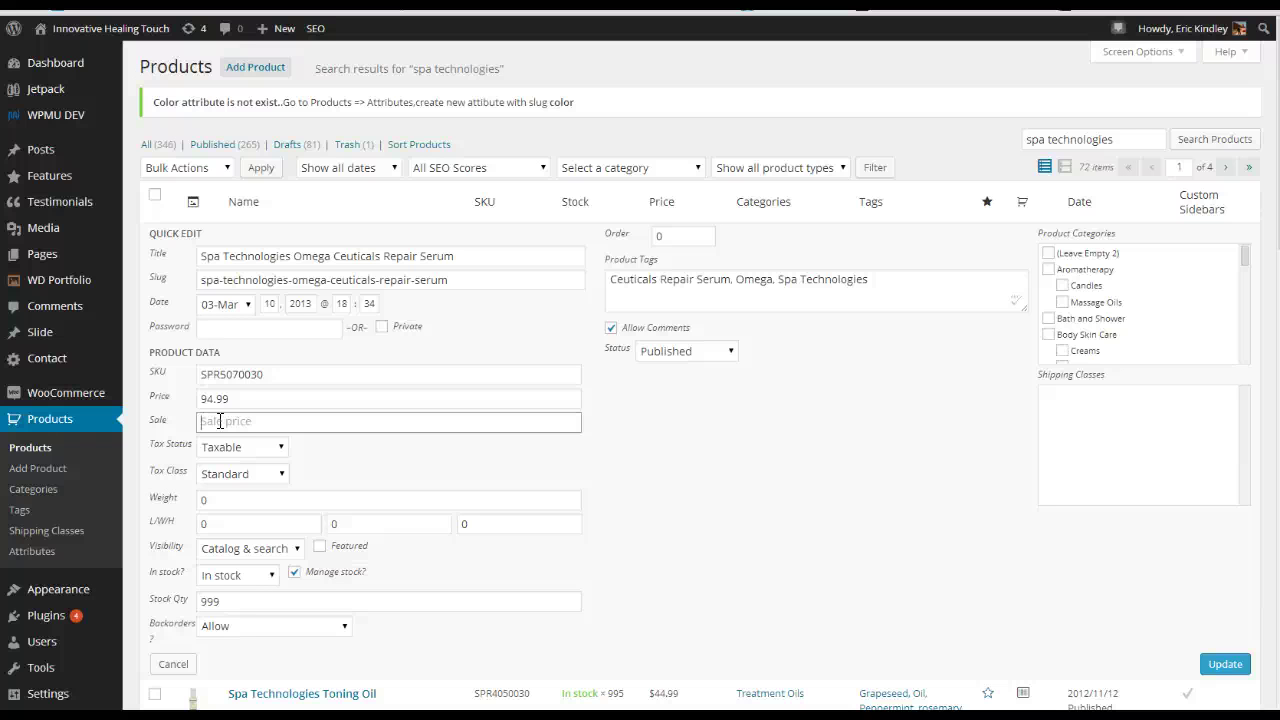
{"action": "type", "text": "75.99"}
{"action": "left_click_drag", "start_coordinate": [229, 423], "coordinate": [157, 428]}
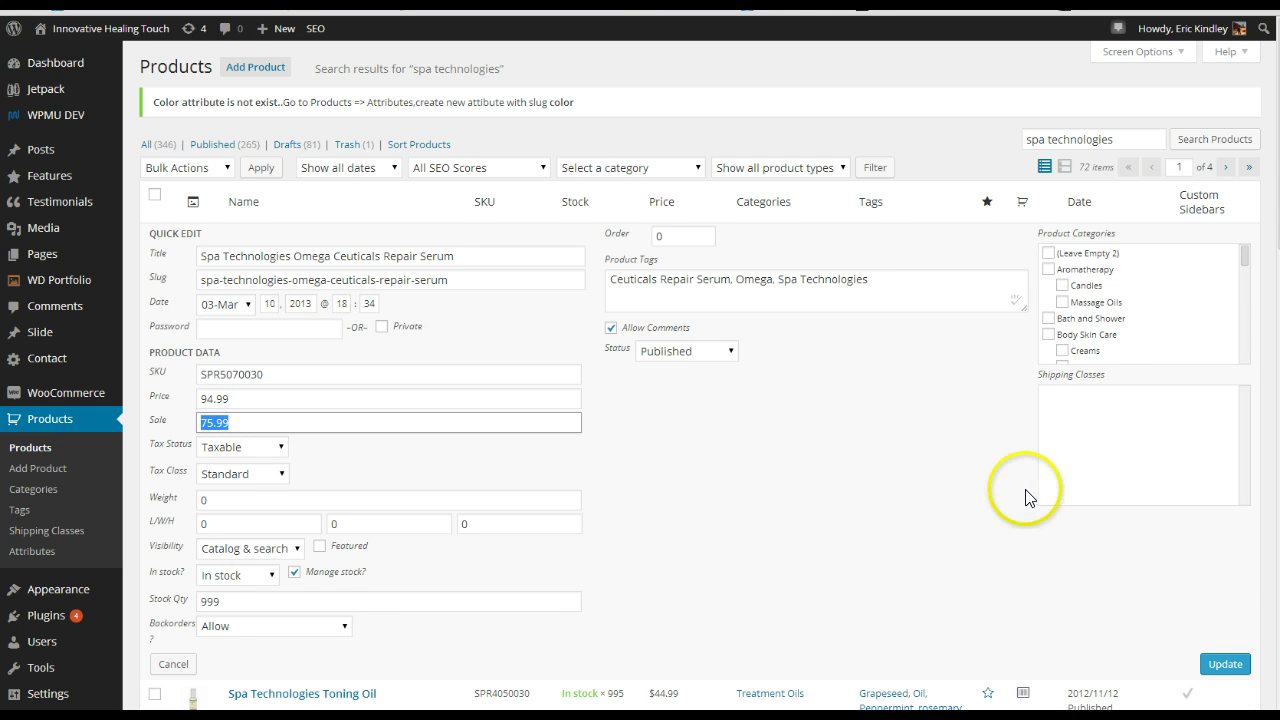
{"action": "scroll", "coordinate": [966, 487], "scroll_direction": "down", "scroll_amount": 3}
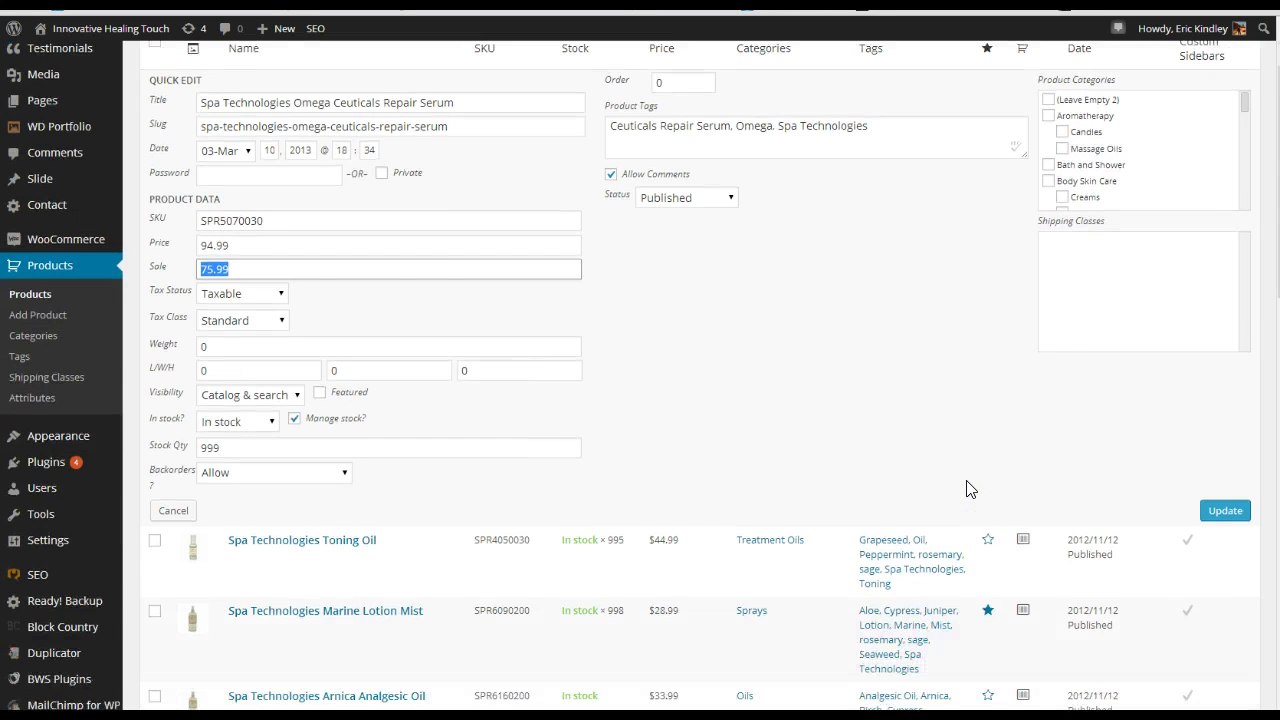
{"action": "scroll", "coordinate": [966, 487], "scroll_direction": "up", "scroll_amount": 3}
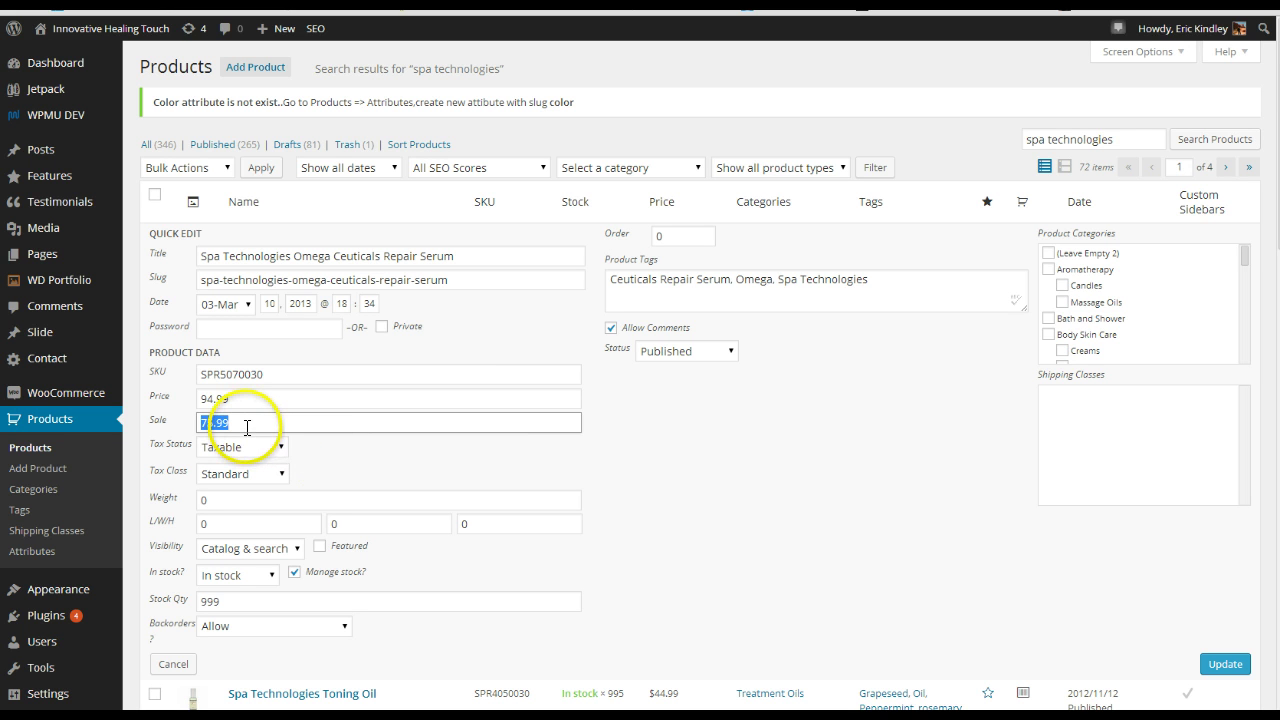
{"action": "left_click", "coordinate": [1226, 666]}
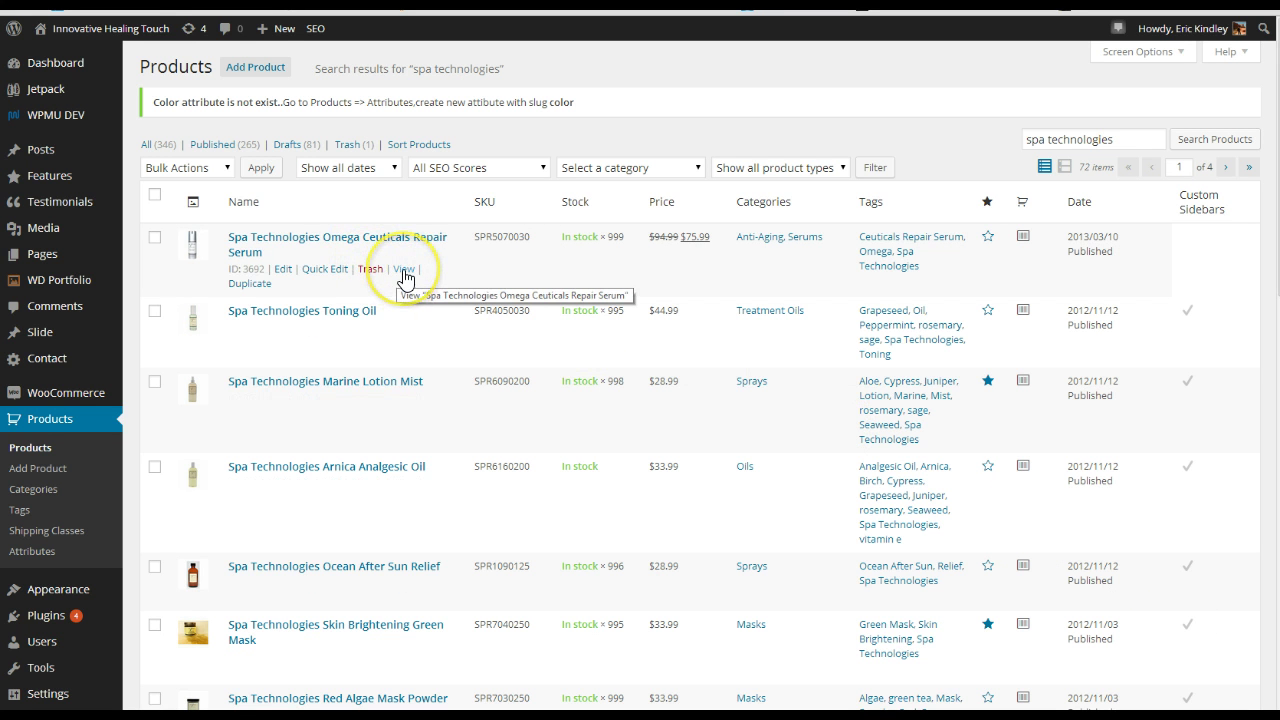
- View the serum's store page in a new browser tab and examine its sale price, description and product tags
{"action": "right_click", "coordinate": [404, 277]}
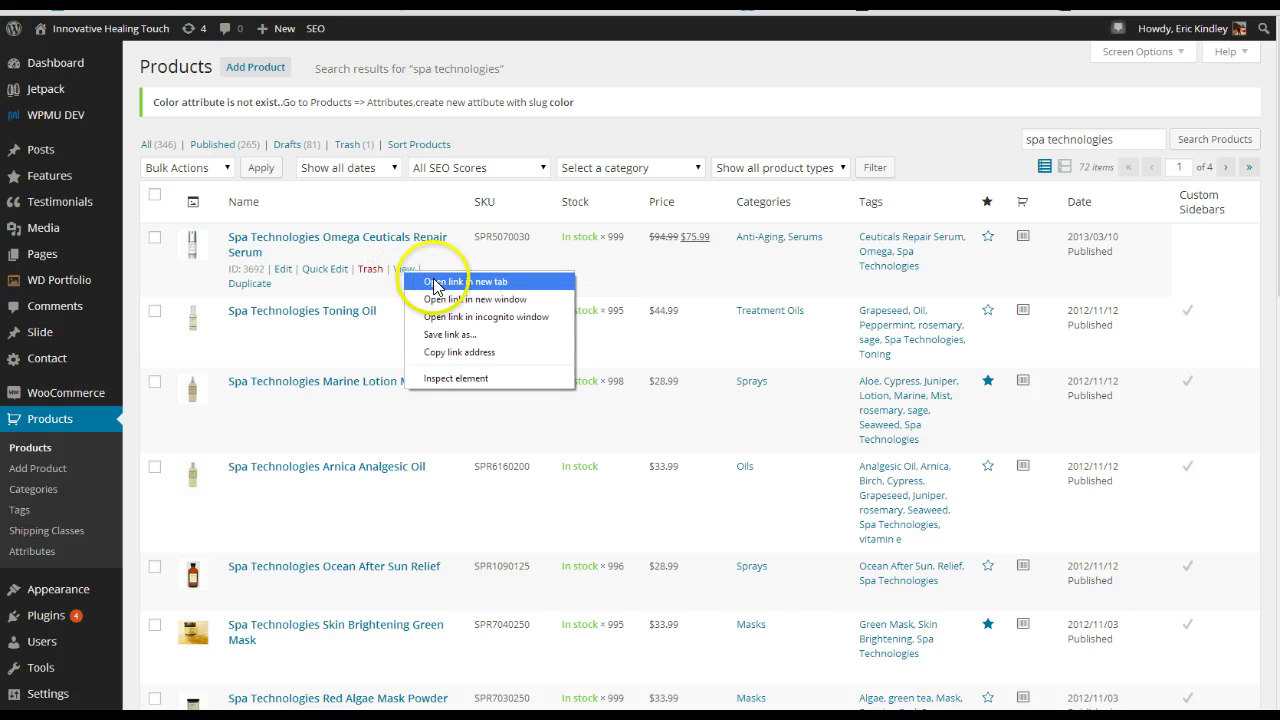
{"action": "left_click", "coordinate": [434, 280]}
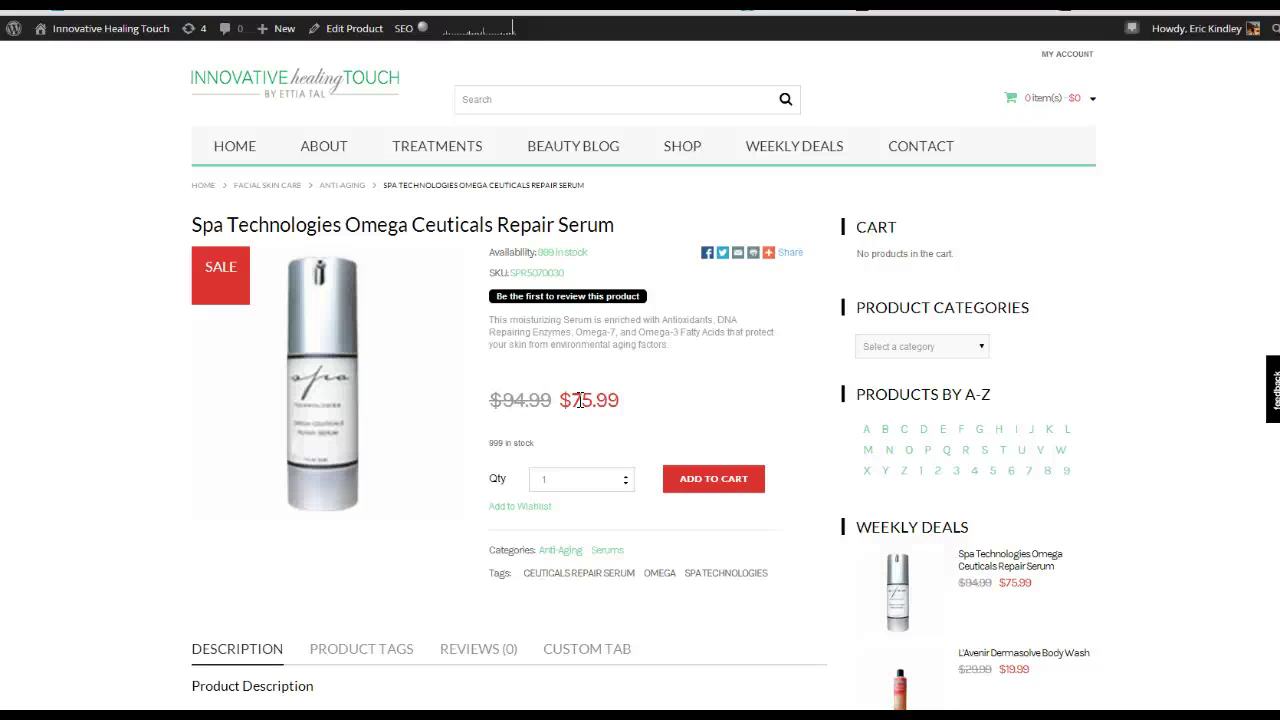
{"action": "left_click", "coordinate": [578, 400]}
{"action": "scroll", "coordinate": [586, 400], "scroll_direction": "down", "scroll_amount": 5}
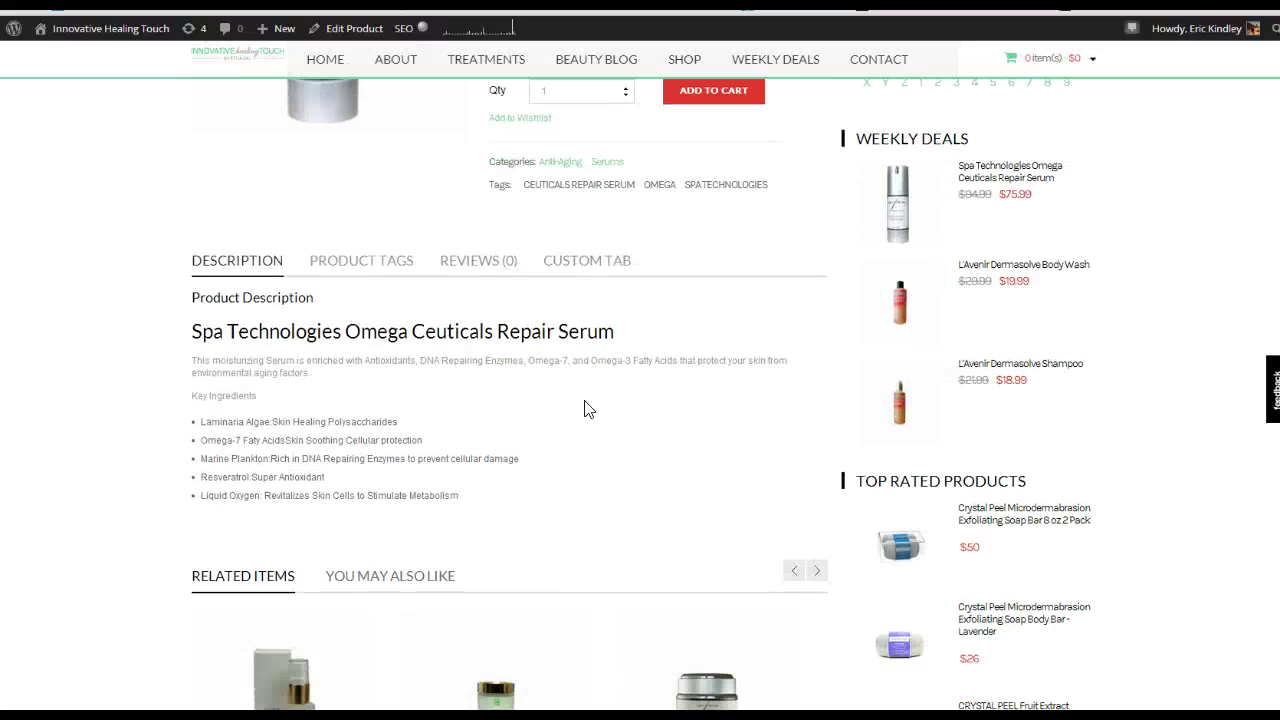
{"action": "left_click", "coordinate": [358, 414]}
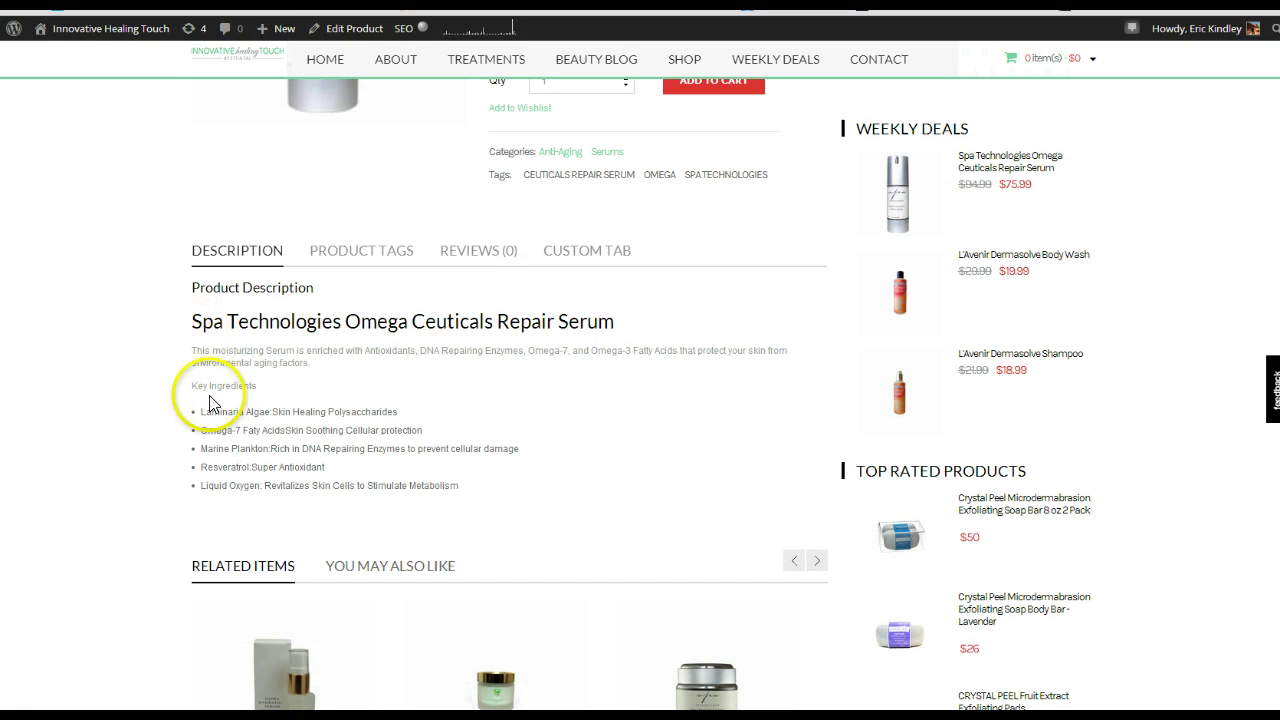
{"action": "left_click", "coordinate": [355, 255]}
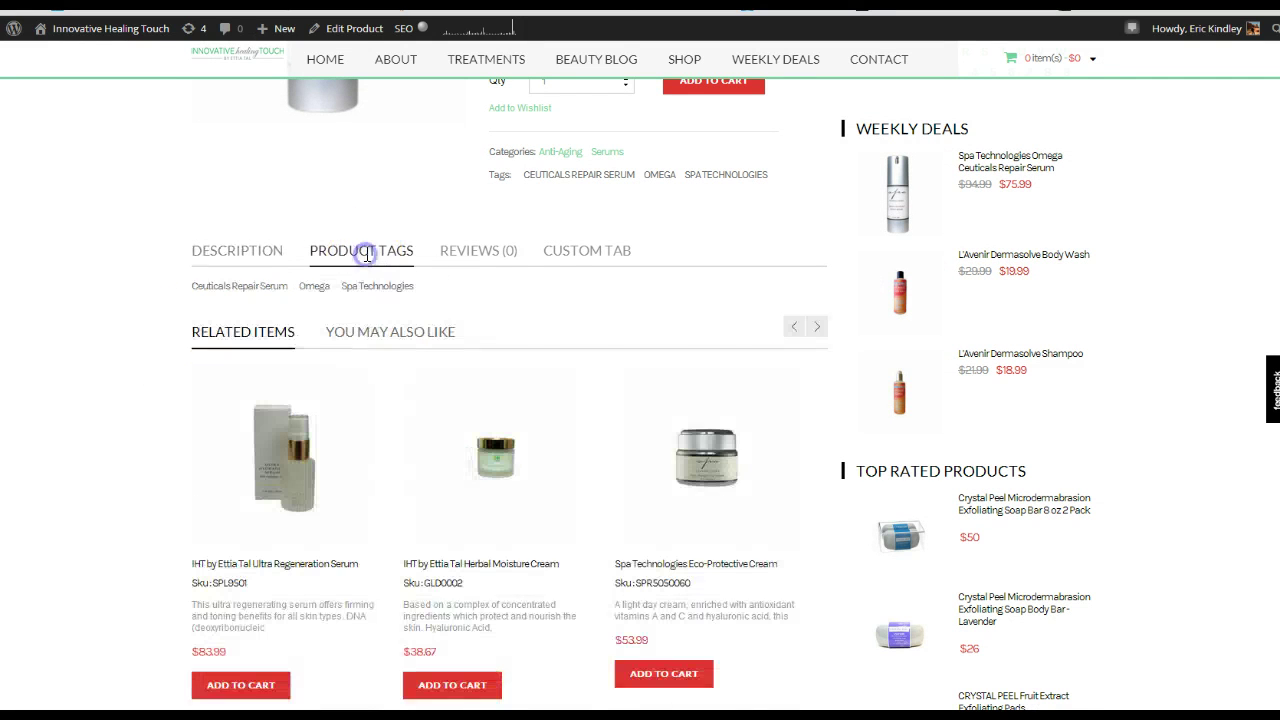
{"action": "left_click", "coordinate": [243, 252]}
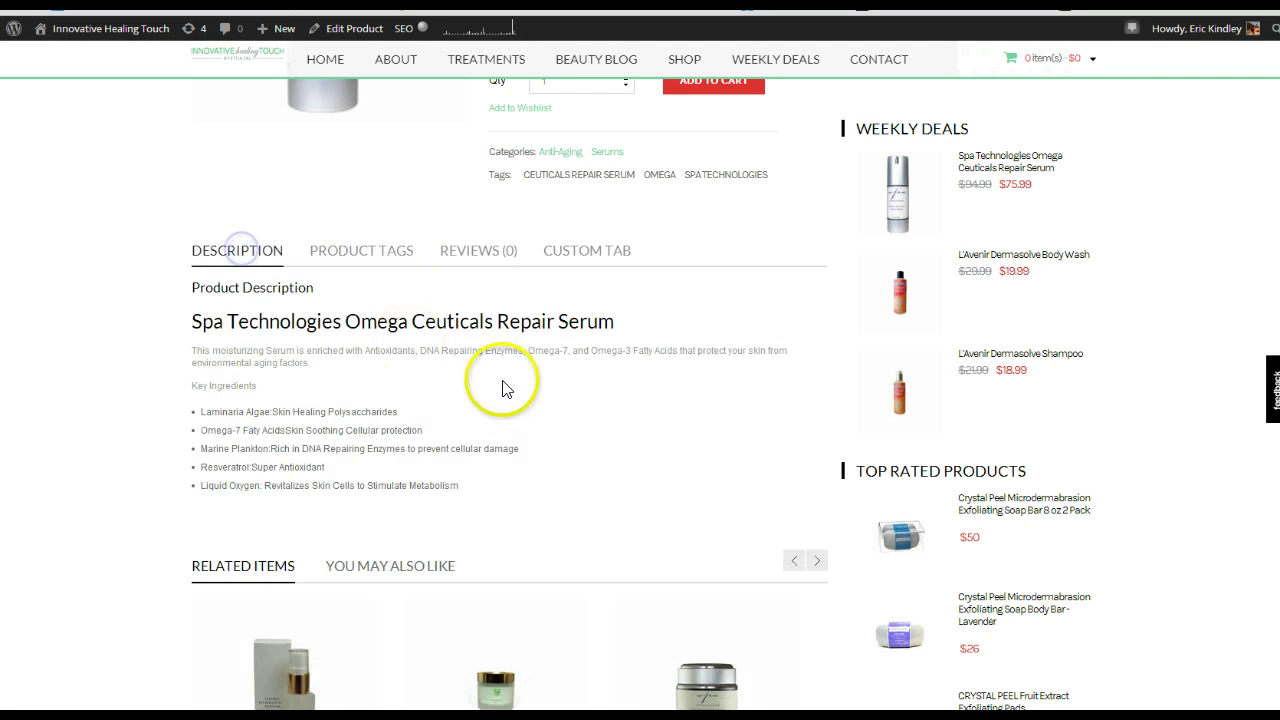
{"action": "scroll", "coordinate": [812, 410], "scroll_direction": "up", "scroll_amount": 4}
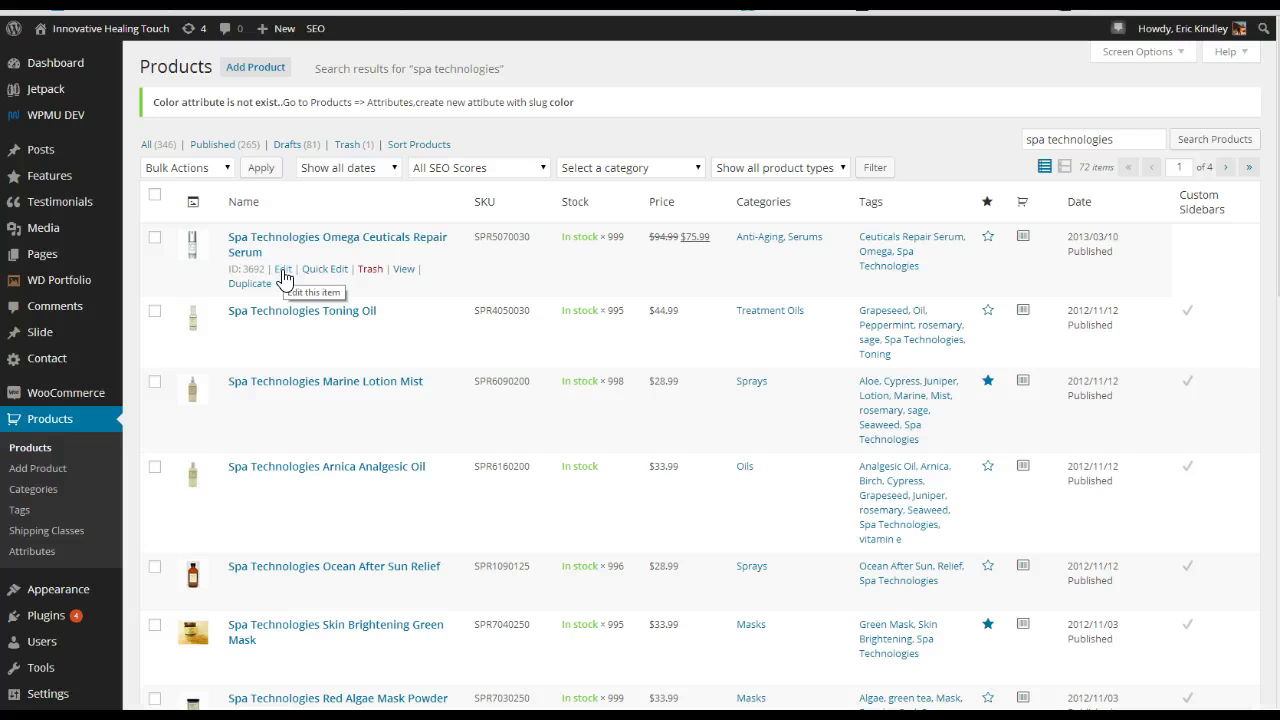
- Look at the serum's full edit page, return to the search results and browse the listed products
{"action": "left_click", "coordinate": [283, 276]}
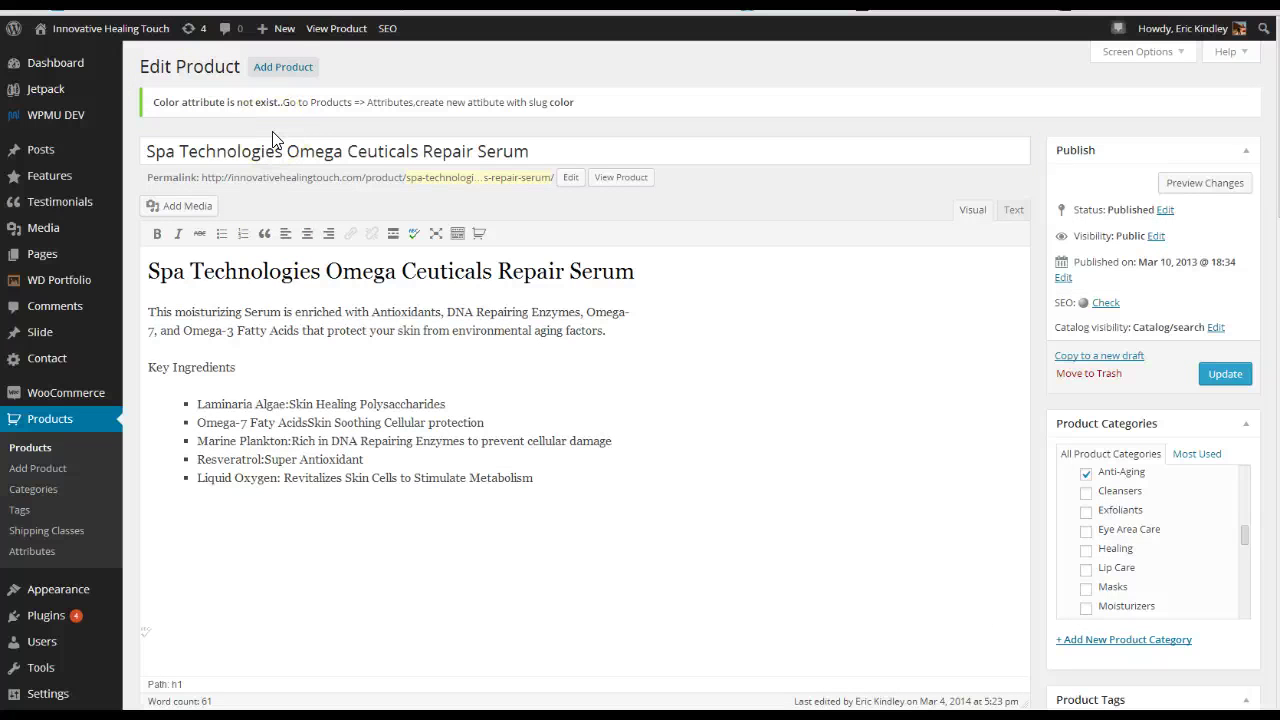
{"action": "key", "text": "alt+Left"}
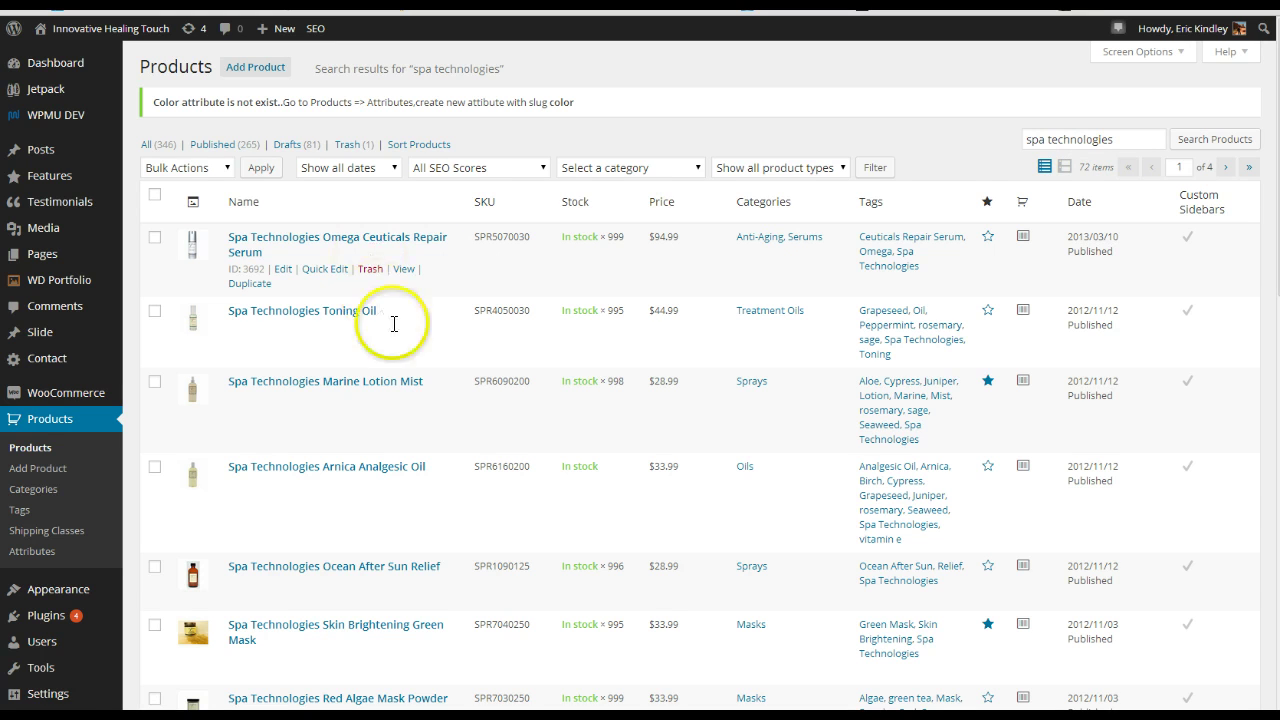
{"action": "scroll", "coordinate": [477, 331], "scroll_direction": "down", "scroll_amount": 5}
{"action": "scroll", "coordinate": [477, 335], "scroll_direction": "down", "scroll_amount": 6}
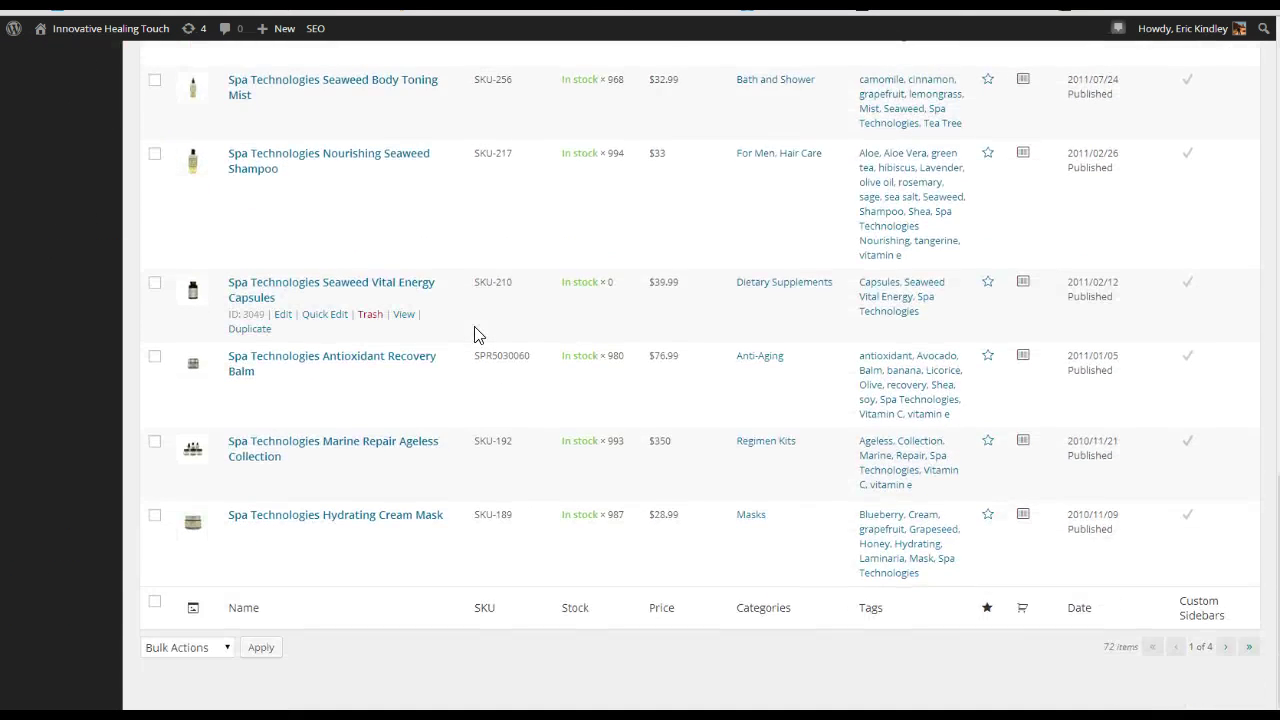
{"action": "scroll", "coordinate": [475, 335], "scroll_direction": "up", "scroll_amount": 12}
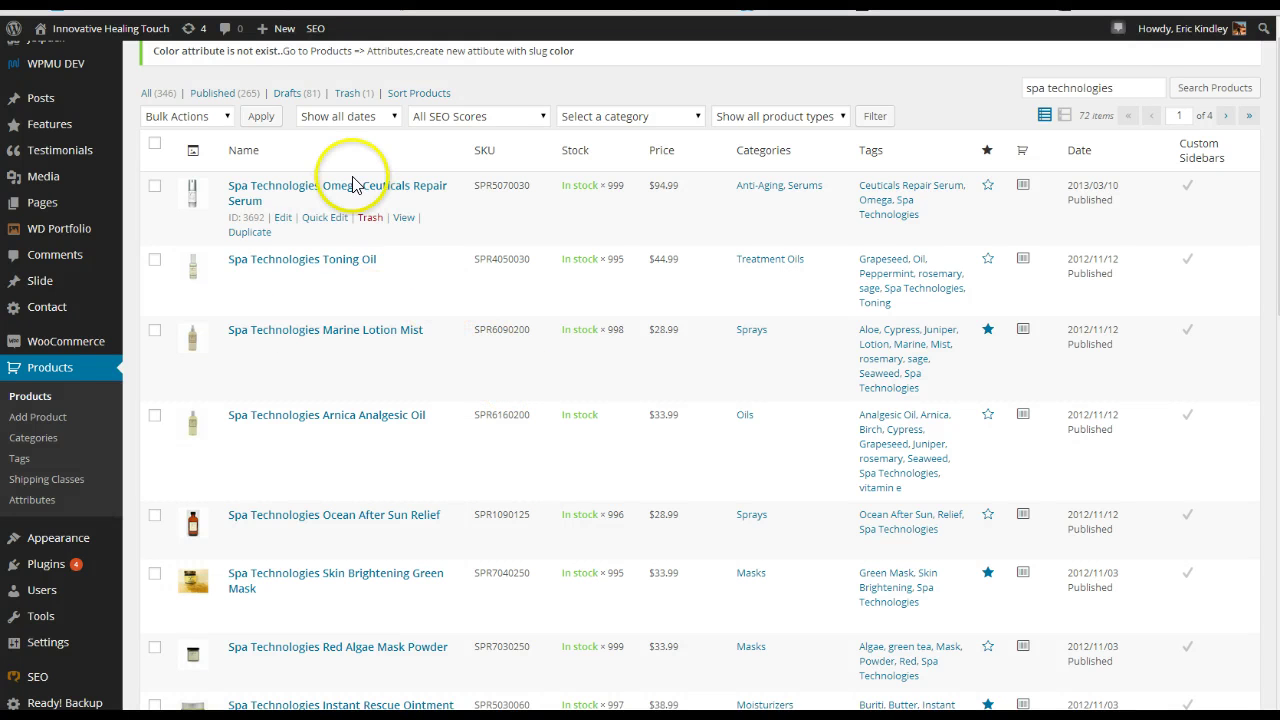
{"action": "left_click", "coordinate": [330, 218]}
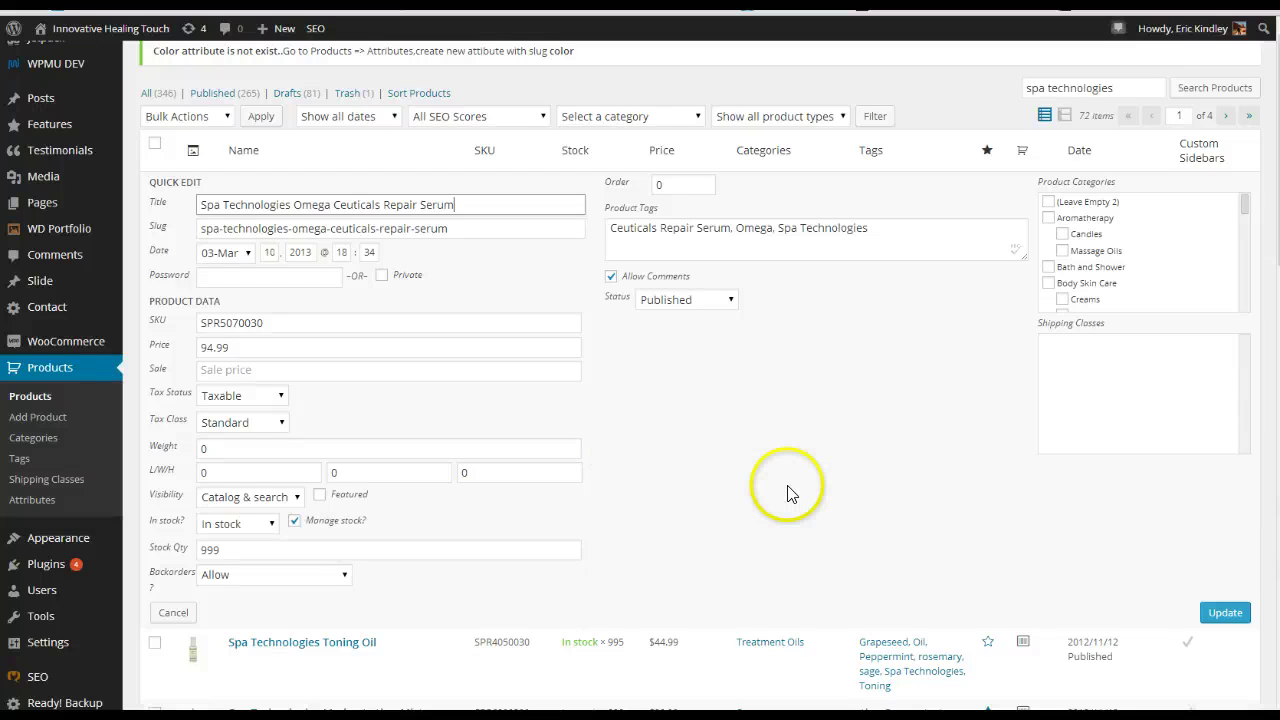
{"action": "left_click", "coordinate": [229, 368]}
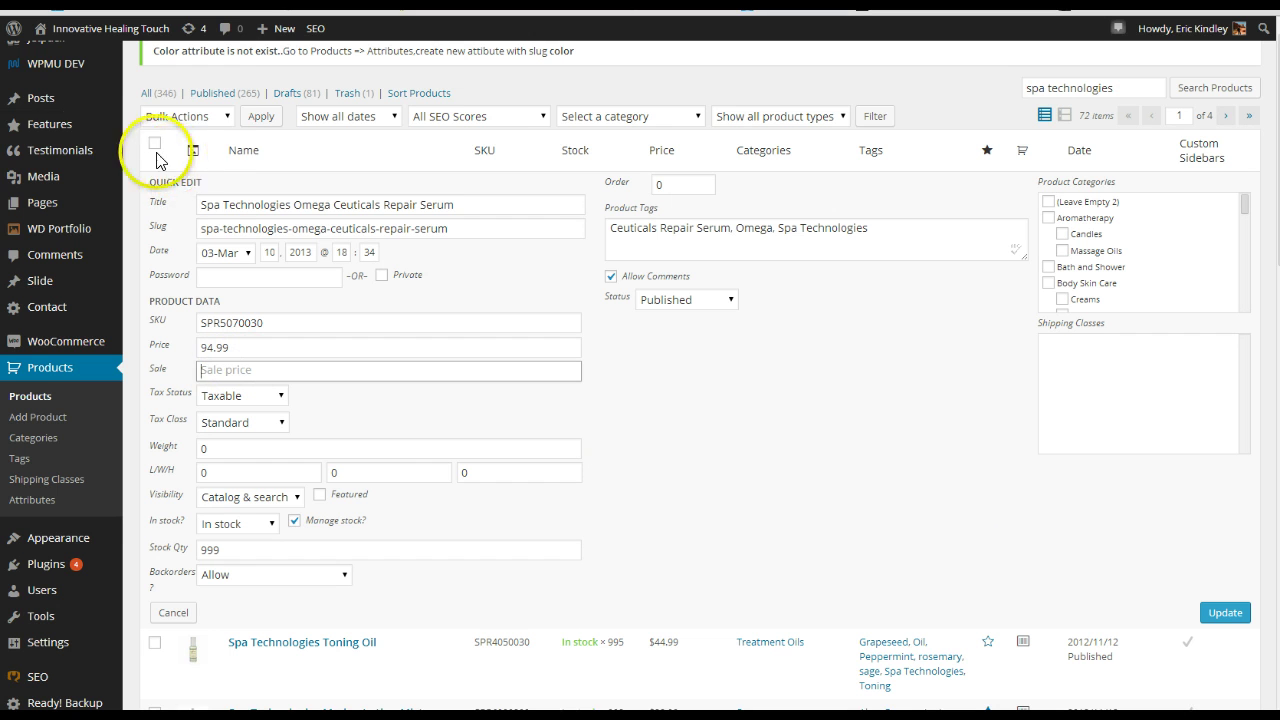
{"action": "mouse_move", "coordinate": [96, 133]}
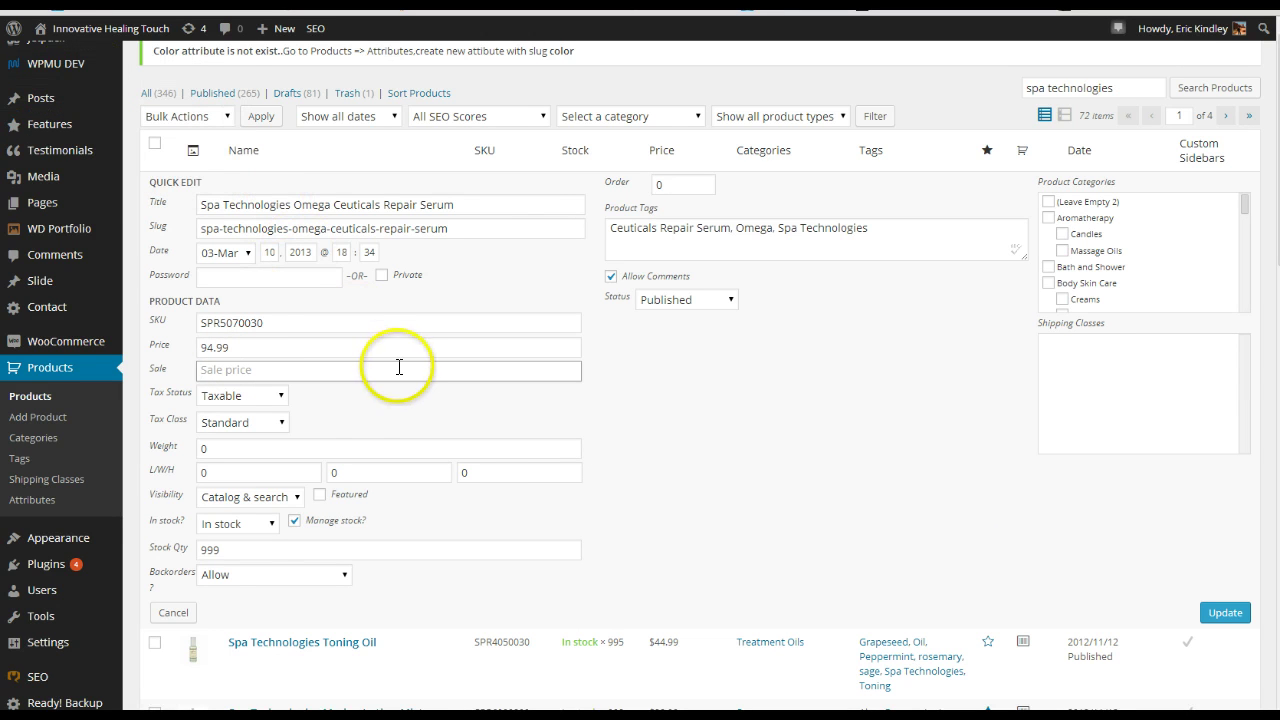
{"action": "left_click", "coordinate": [184, 611]}
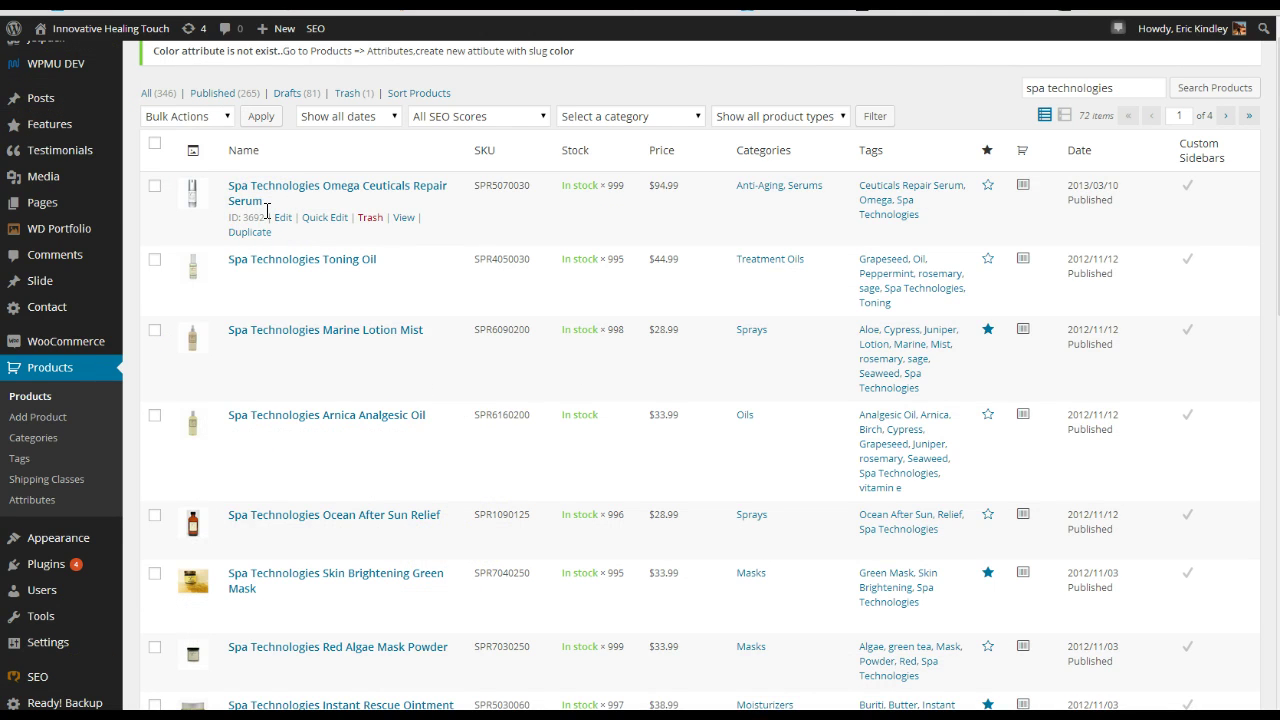
- Open the full editor of Spa Technologies Omega Ceuticals Repair Serum and examine its title and editable permalink
{"action": "left_click", "coordinate": [284, 219]}
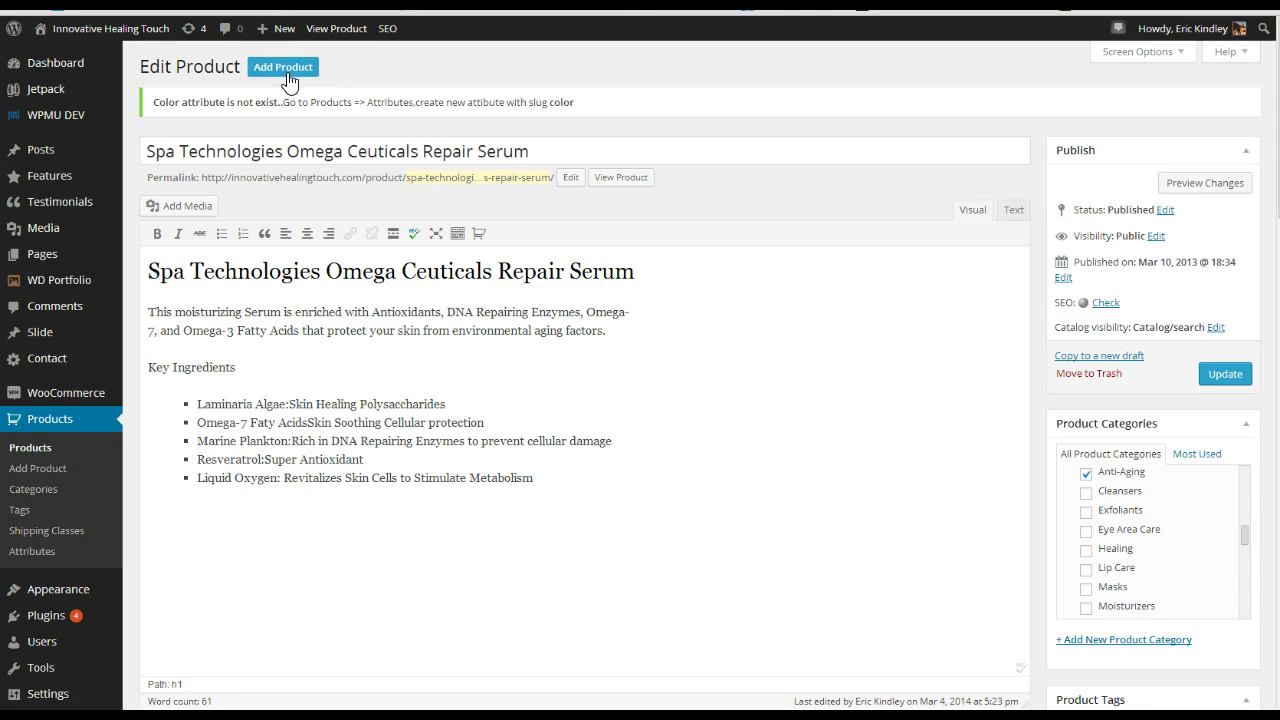
{"action": "left_click_drag", "start_coordinate": [145, 147], "coordinate": [569, 142]}
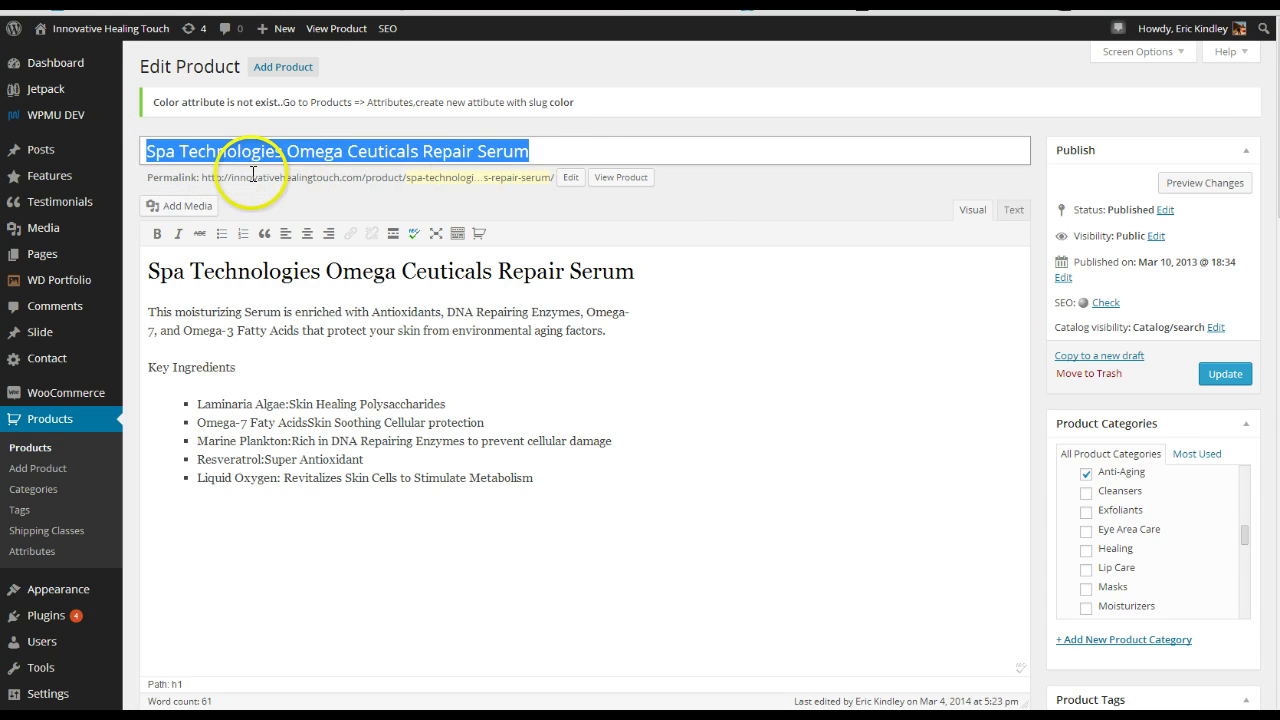
{"action": "left_click_drag", "start_coordinate": [252, 176], "coordinate": [548, 177]}
{"action": "left_click", "coordinate": [570, 178]}
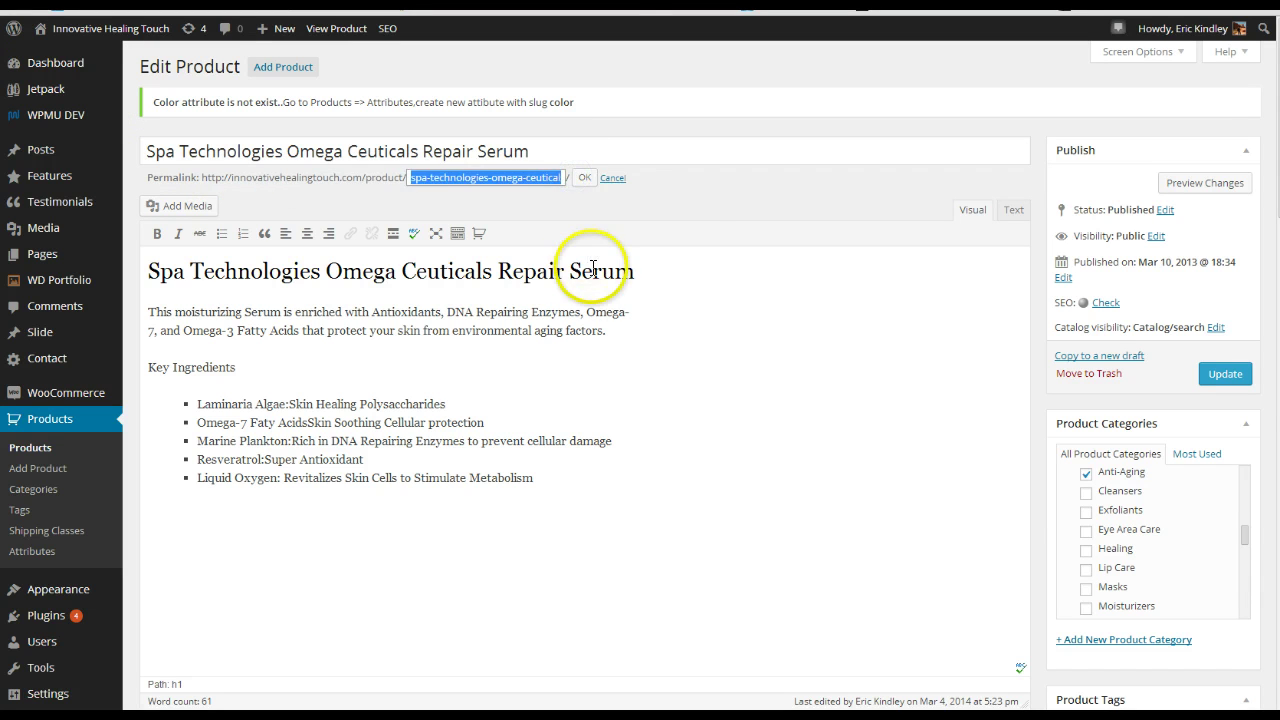
{"action": "left_click", "coordinate": [614, 179]}
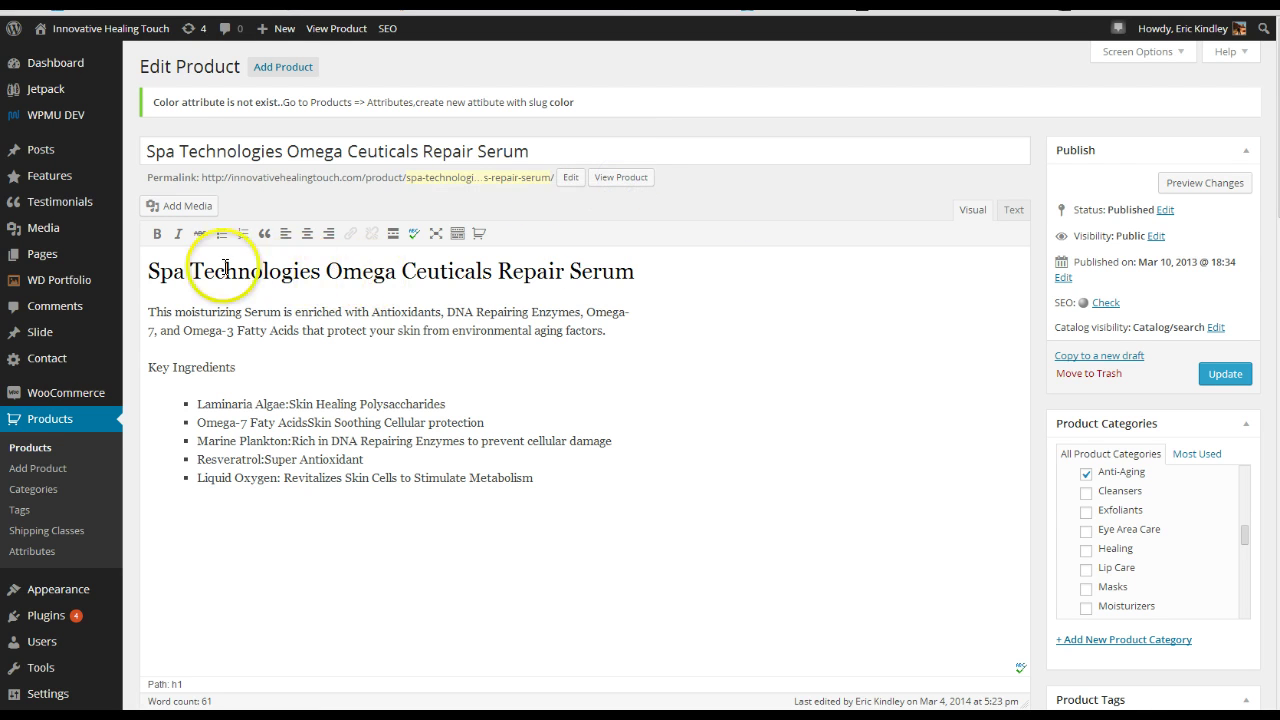
- Examine the serum's product description in both its HTML source and its visual formatting
{"action": "scroll", "coordinate": [700, 266], "scroll_direction": "down", "scroll_amount": 2}
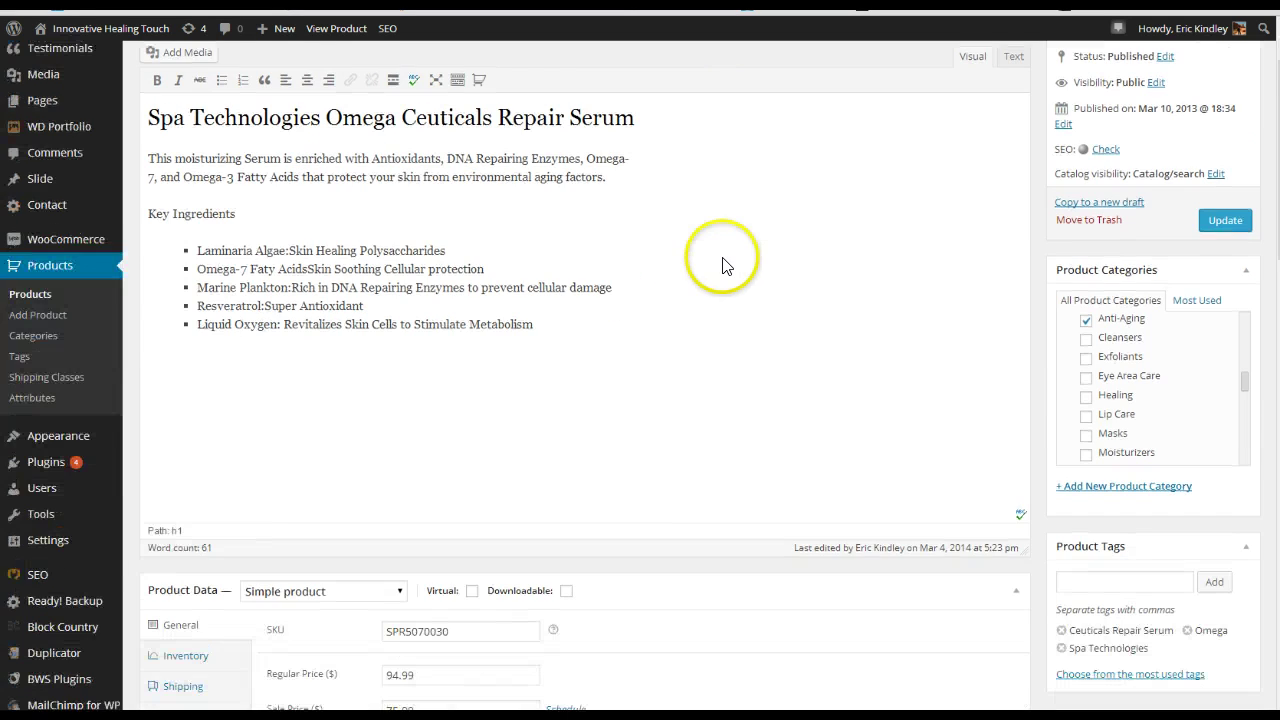
{"action": "scroll", "coordinate": [725, 266], "scroll_direction": "up", "scroll_amount": 1}
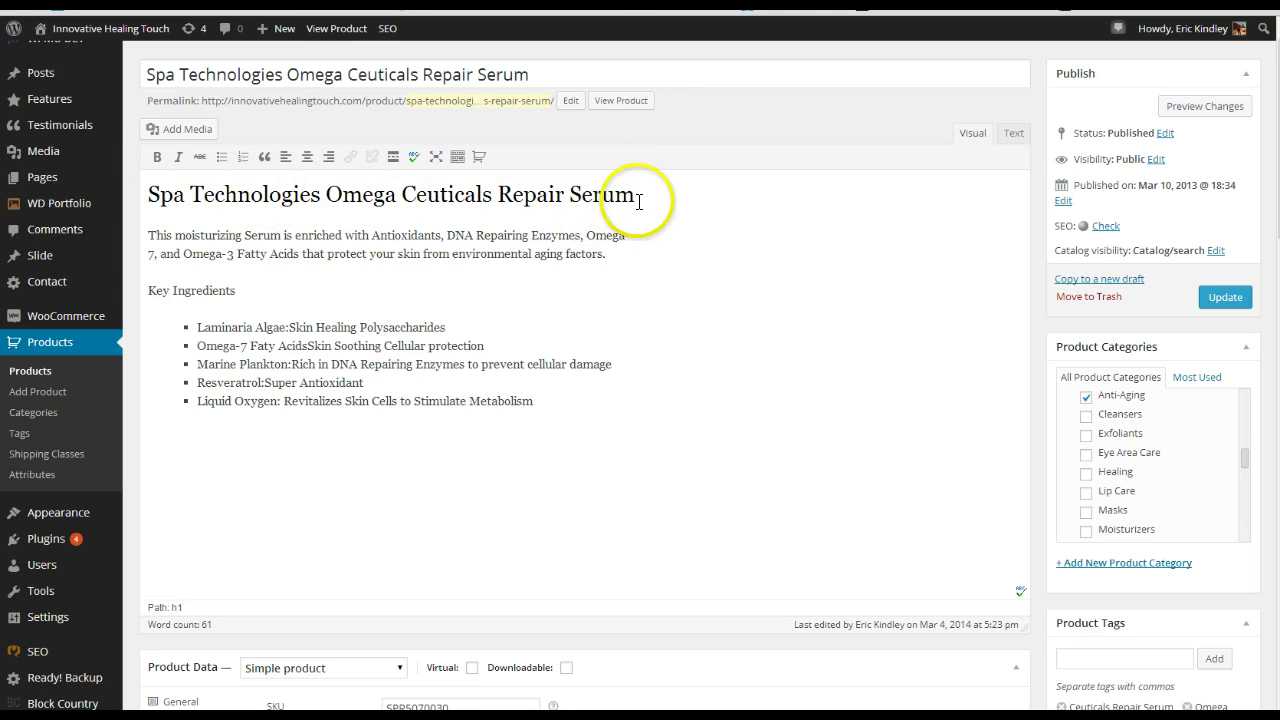
{"action": "left_click", "coordinate": [1014, 133]}
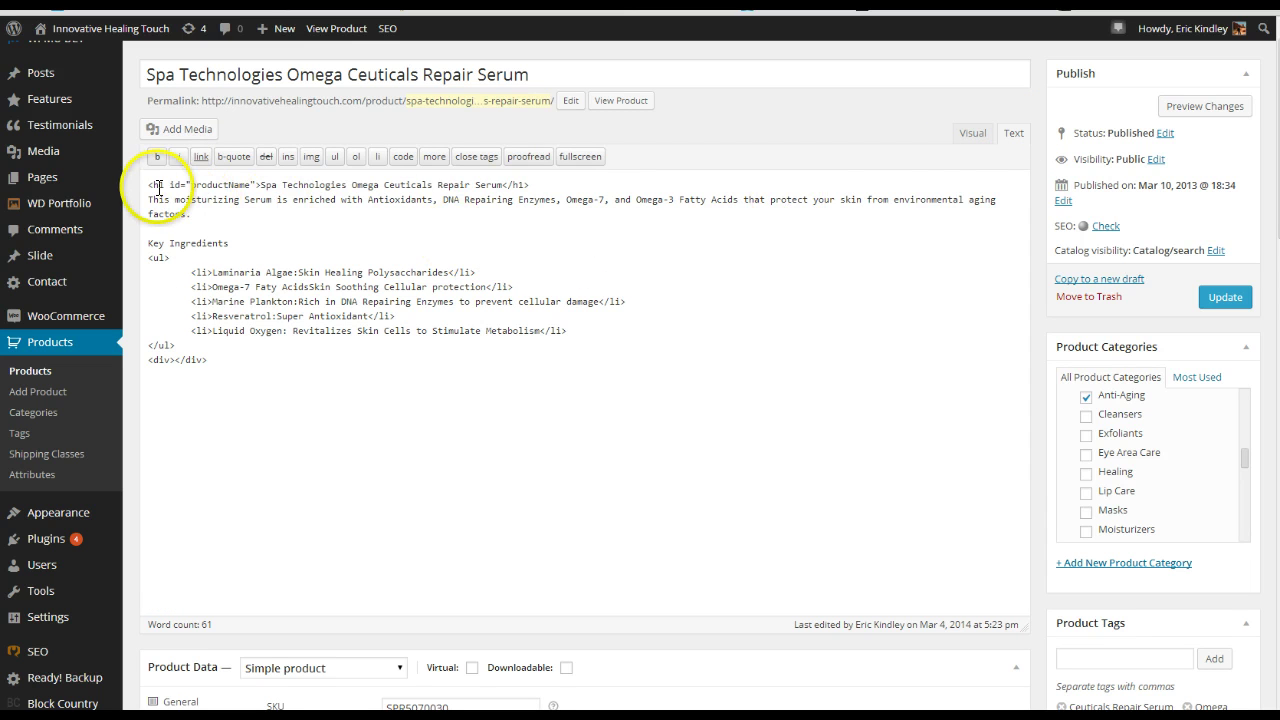
{"action": "left_click", "coordinate": [972, 134]}
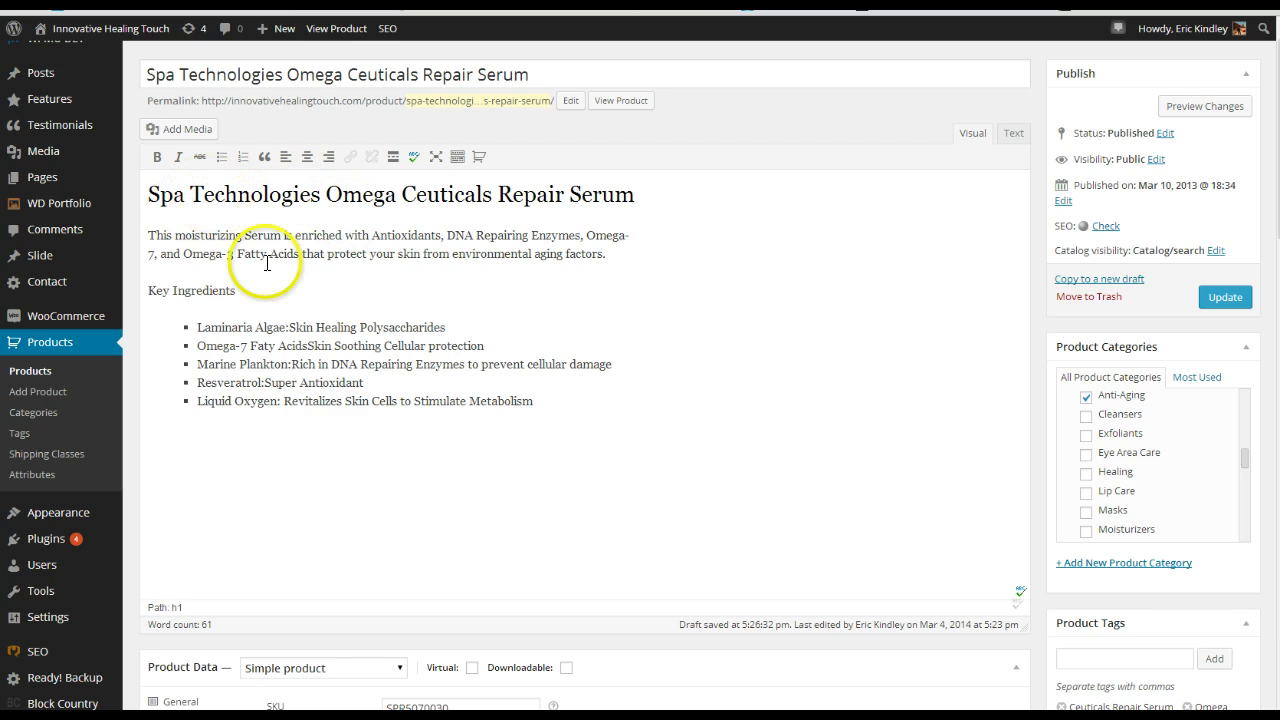
- Look through the serum's edit page, from the description and product data to the SEO, layout and custom field sections
{"action": "scroll", "coordinate": [262, 255], "scroll_direction": "down", "scroll_amount": 1}
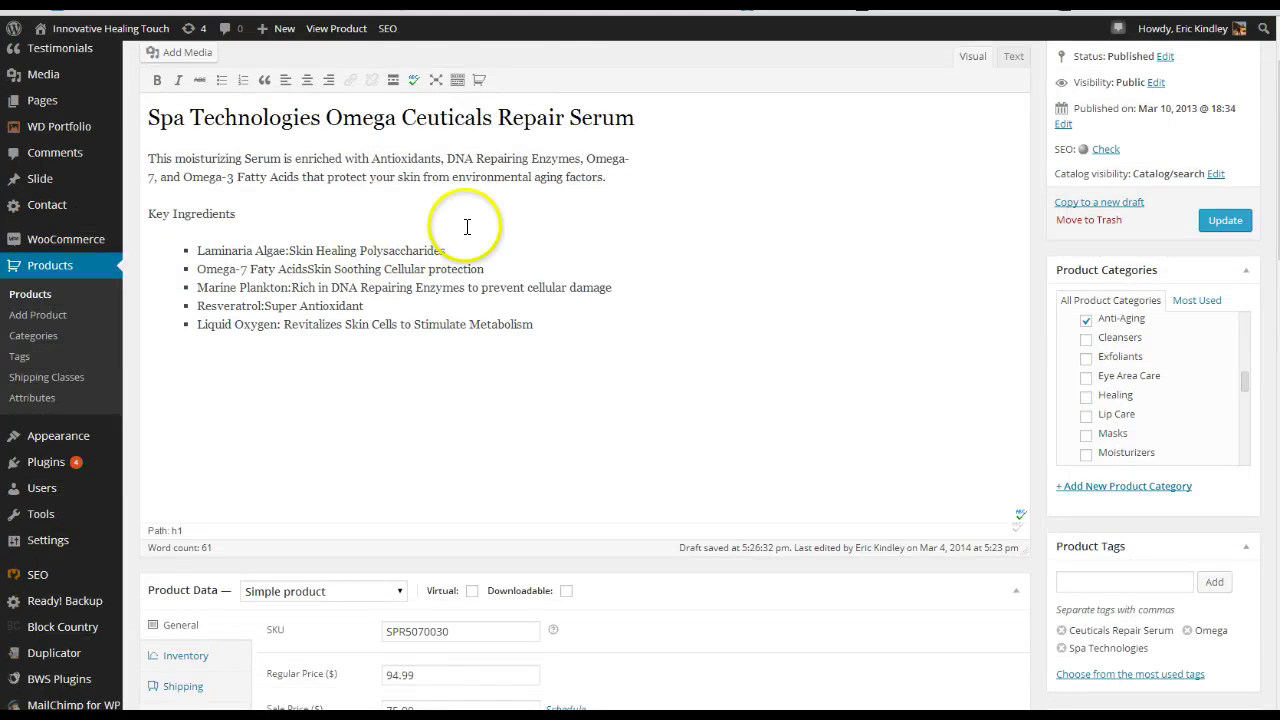
{"action": "scroll", "coordinate": [554, 203], "scroll_direction": "down", "scroll_amount": 4}
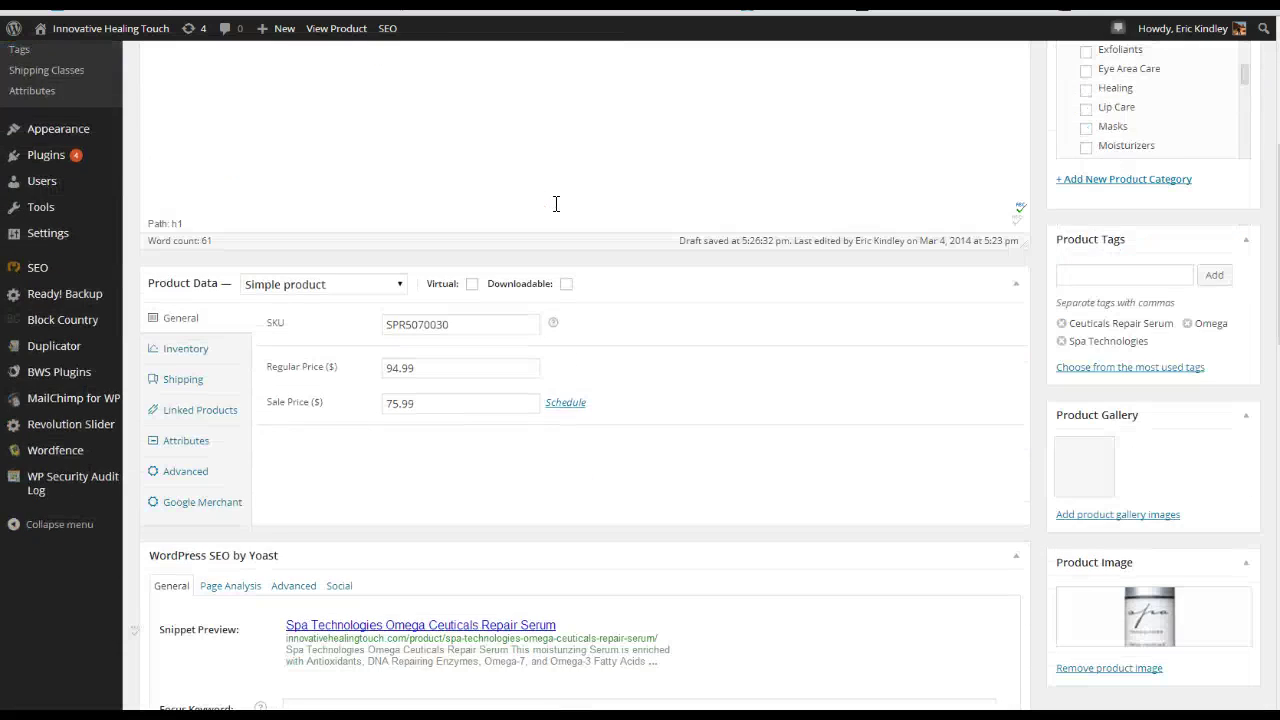
{"action": "scroll", "coordinate": [556, 204], "scroll_direction": "up", "scroll_amount": 3}
{"action": "scroll", "coordinate": [550, 190], "scroll_direction": "up", "scroll_amount": 1}
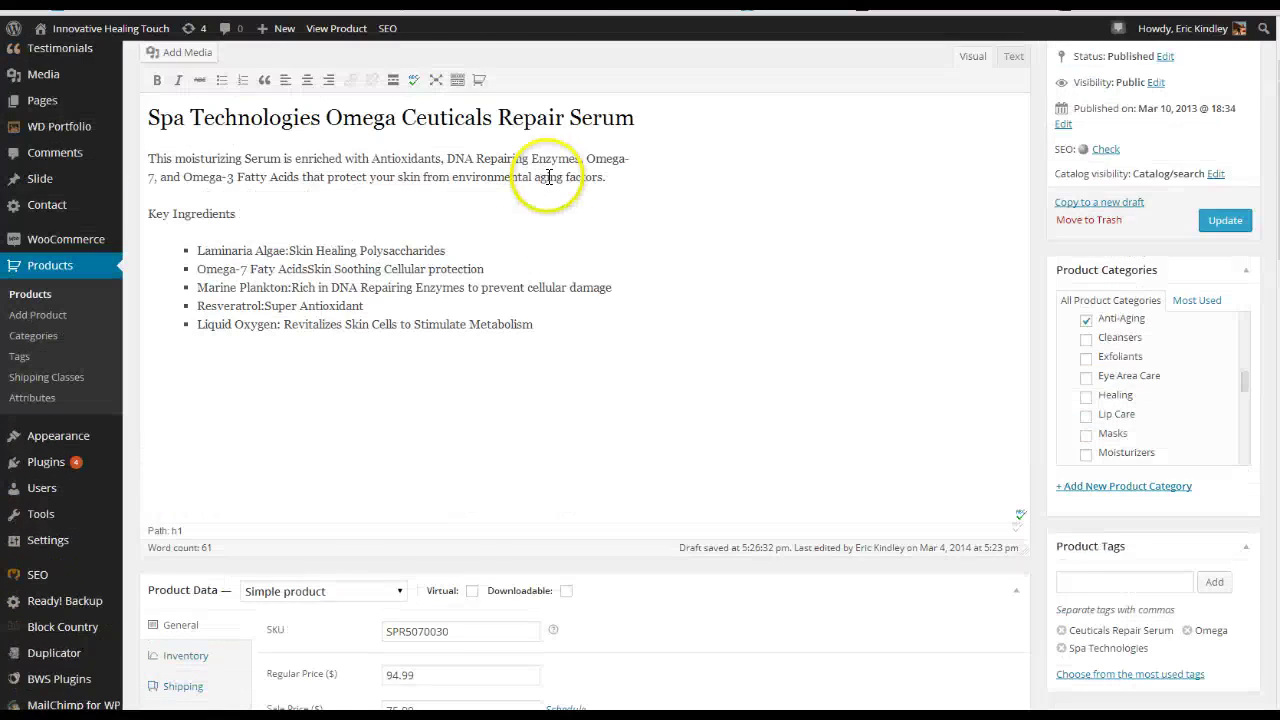
{"action": "scroll", "coordinate": [548, 185], "scroll_direction": "down", "scroll_amount": 6}
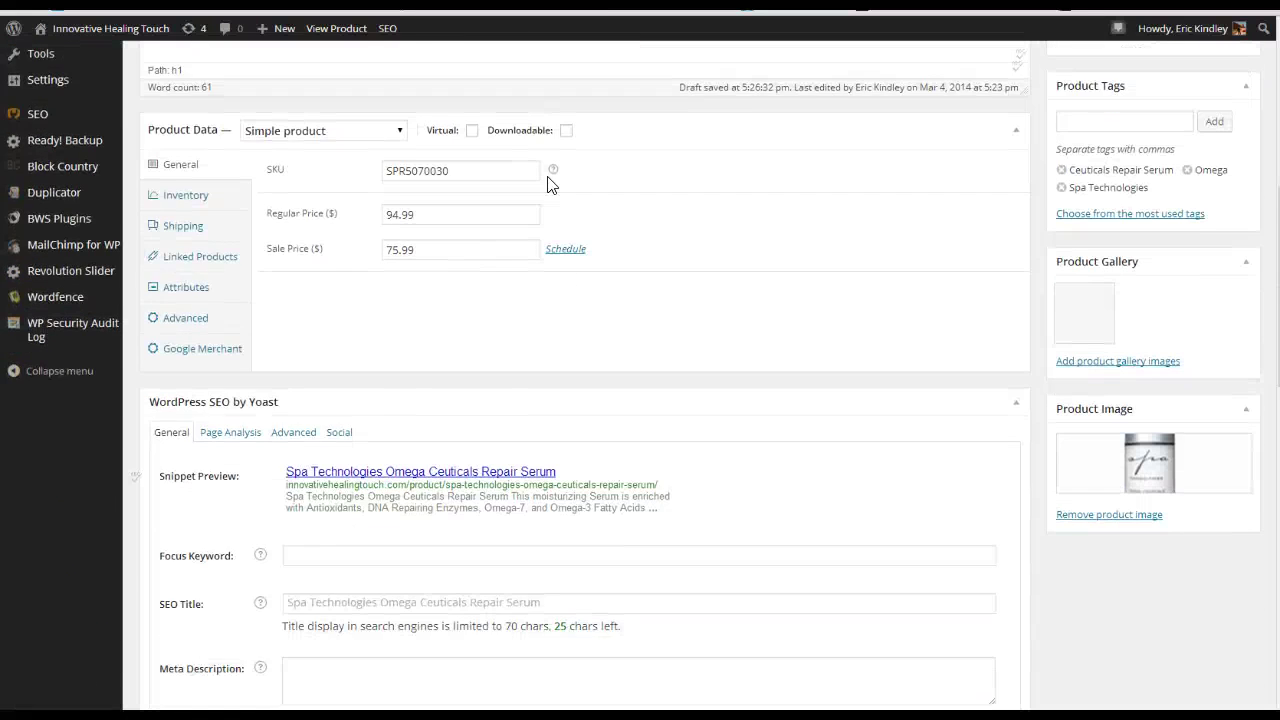
{"action": "scroll", "coordinate": [548, 185], "scroll_direction": "down", "scroll_amount": 5}
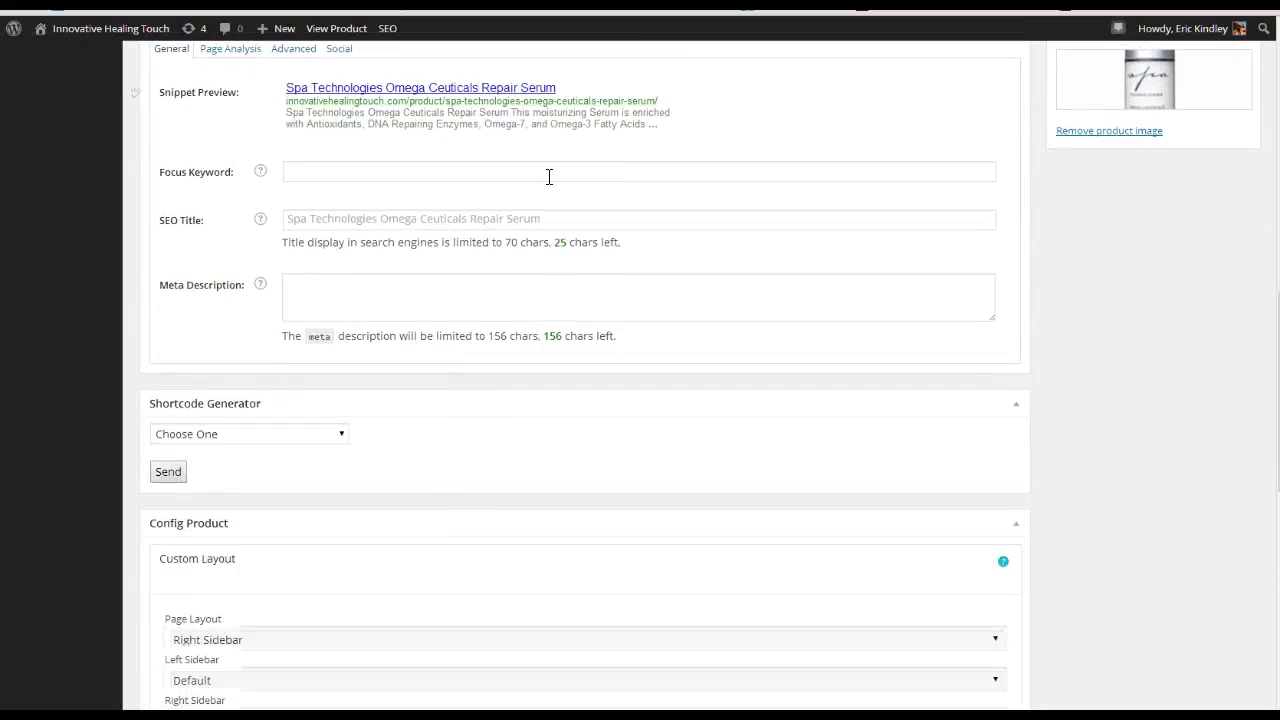
{"action": "scroll", "coordinate": [549, 180], "scroll_direction": "down", "scroll_amount": 5}
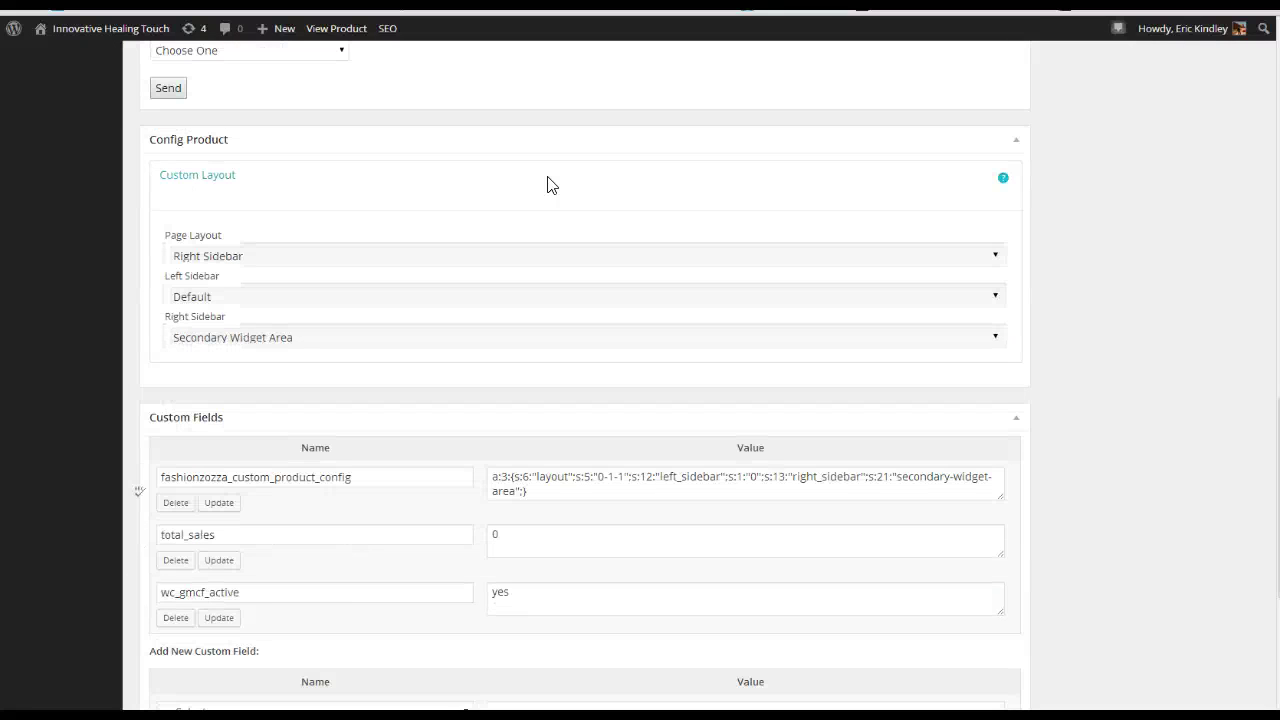
{"action": "scroll", "coordinate": [548, 185], "scroll_direction": "up", "scroll_amount": 14}
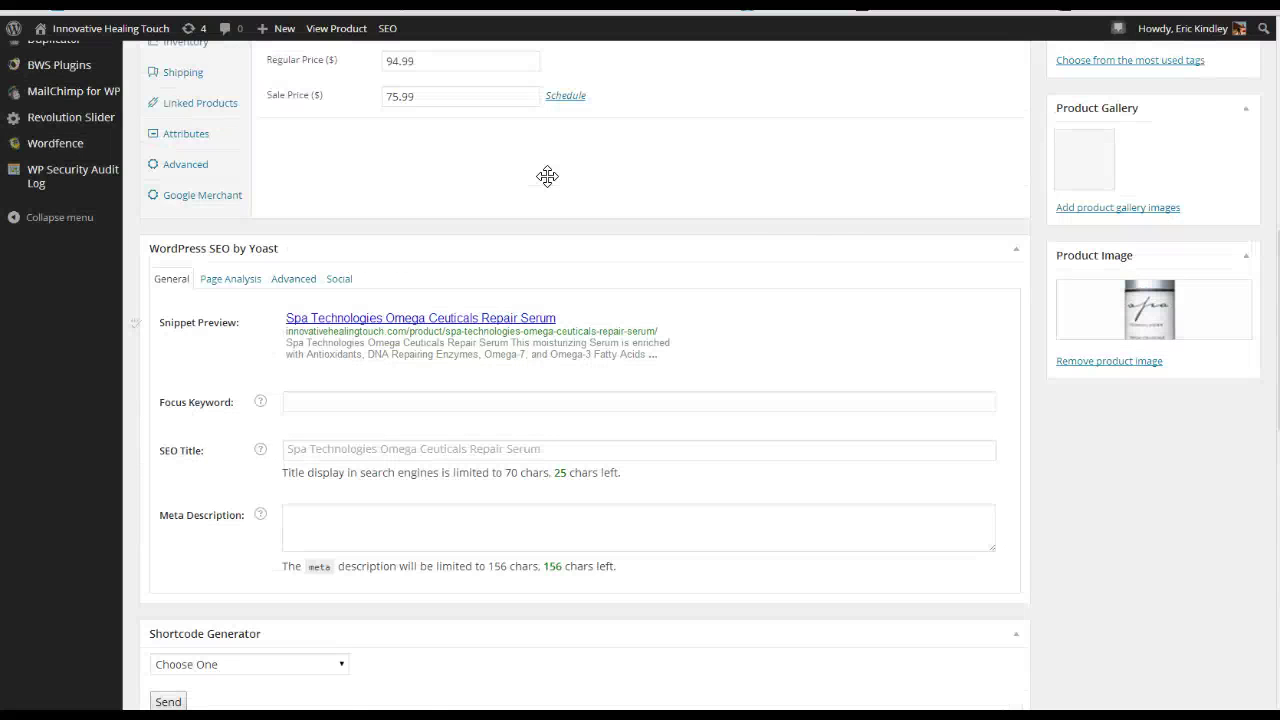
{"action": "scroll", "coordinate": [531, 180], "scroll_direction": "down", "scroll_amount": 2}
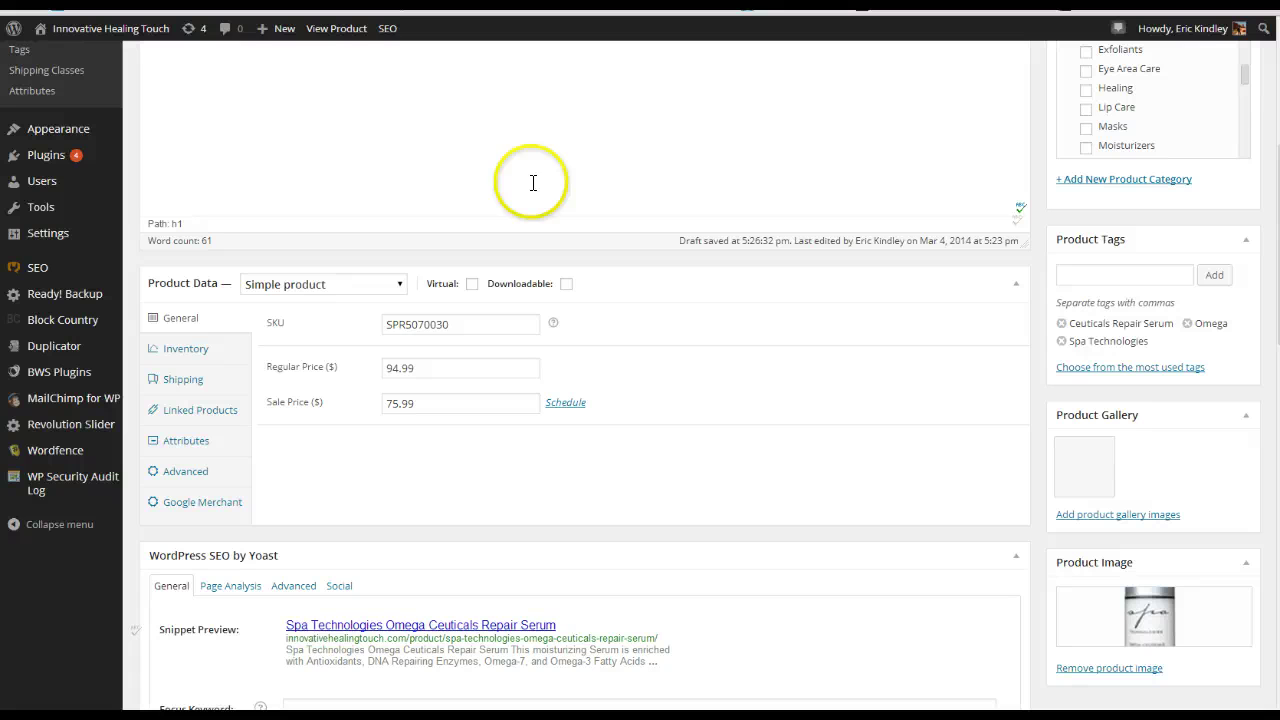
- Examine the available product types and the serum's regular and sale prices in the product data
{"action": "left_click", "coordinate": [399, 286]}
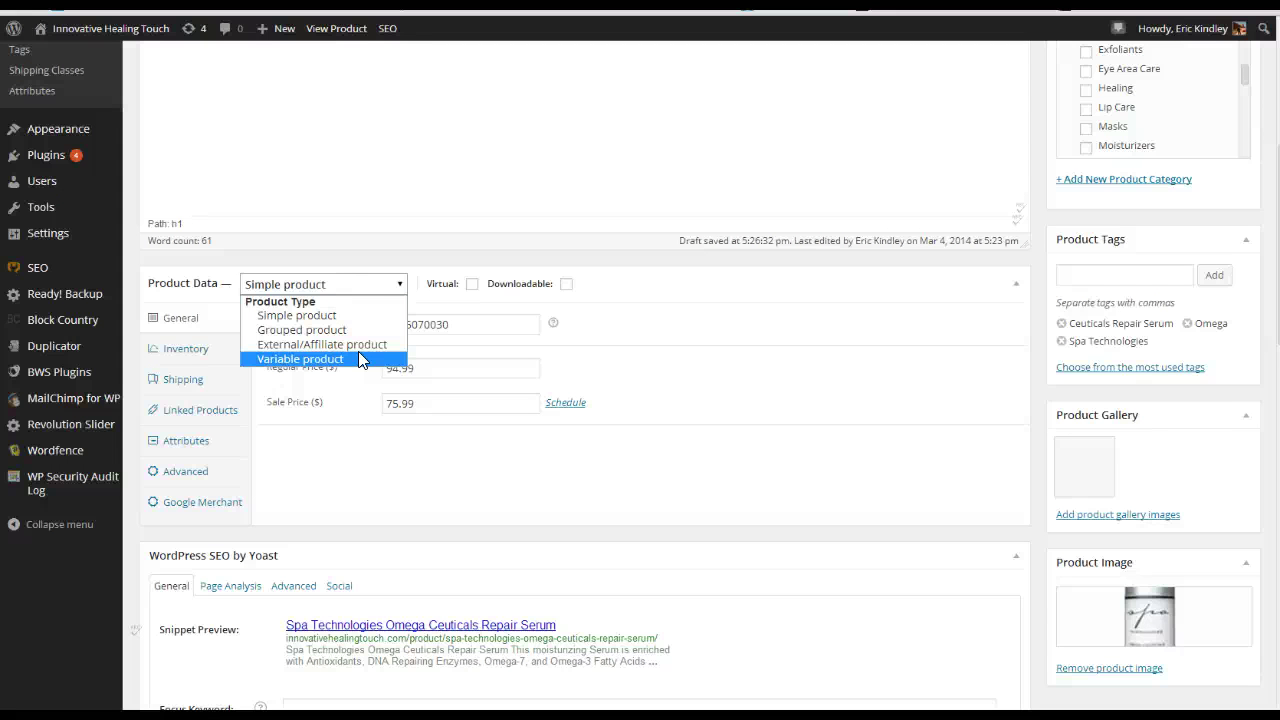
{"action": "left_click", "coordinate": [654, 329]}
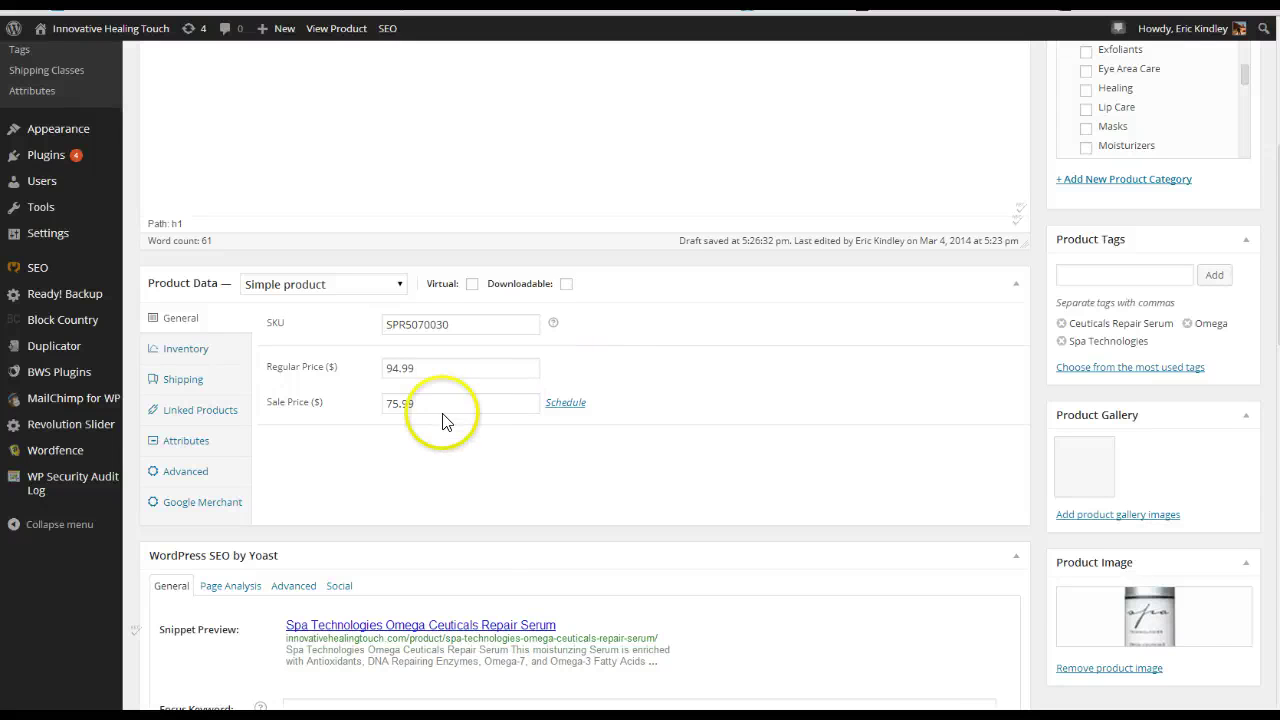
{"action": "left_click_drag", "start_coordinate": [420, 406], "coordinate": [383, 401]}
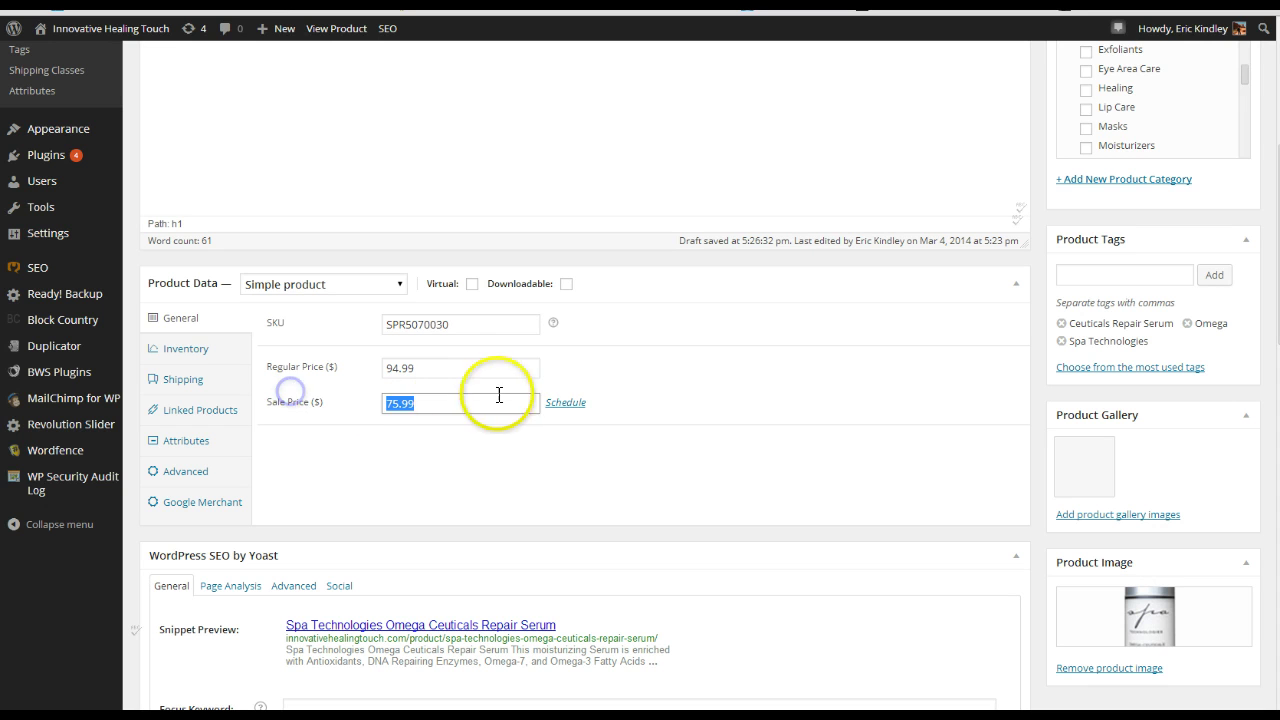
{"action": "left_click", "coordinate": [651, 366]}
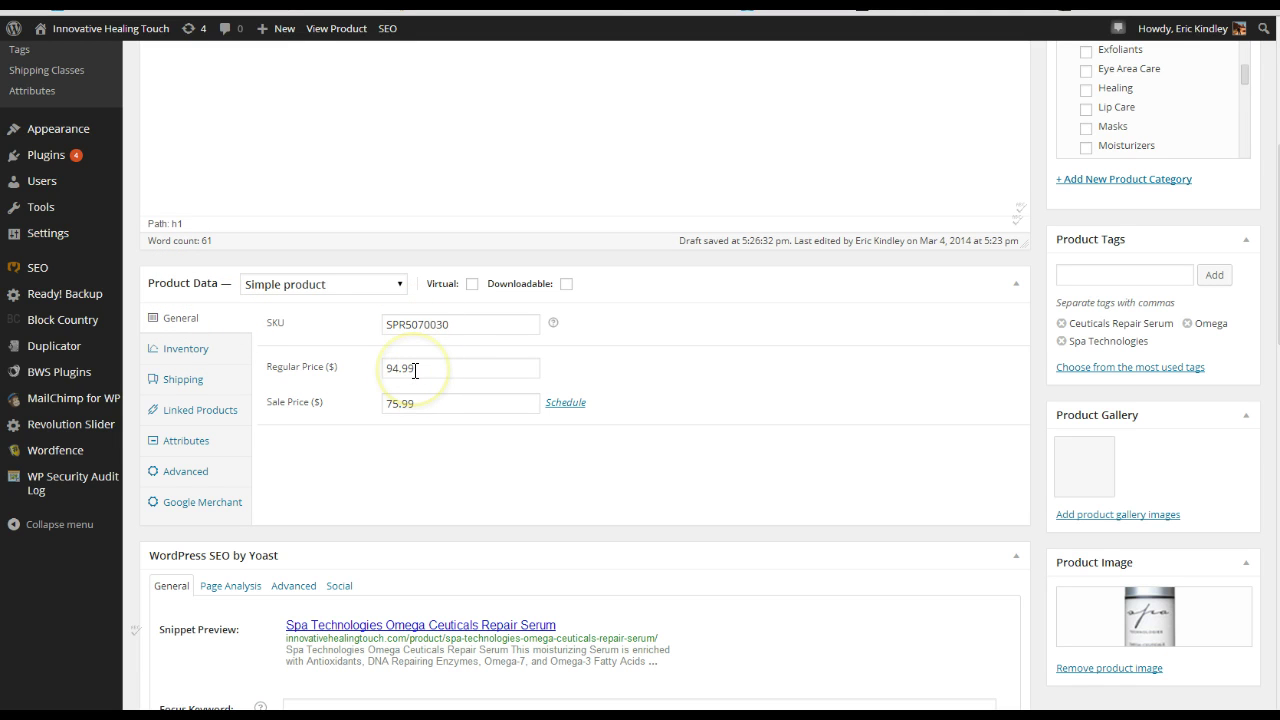
- Schedule the serum's sale price from 2014-03-04 to 2014-03-18
{"action": "left_click", "coordinate": [564, 405]}
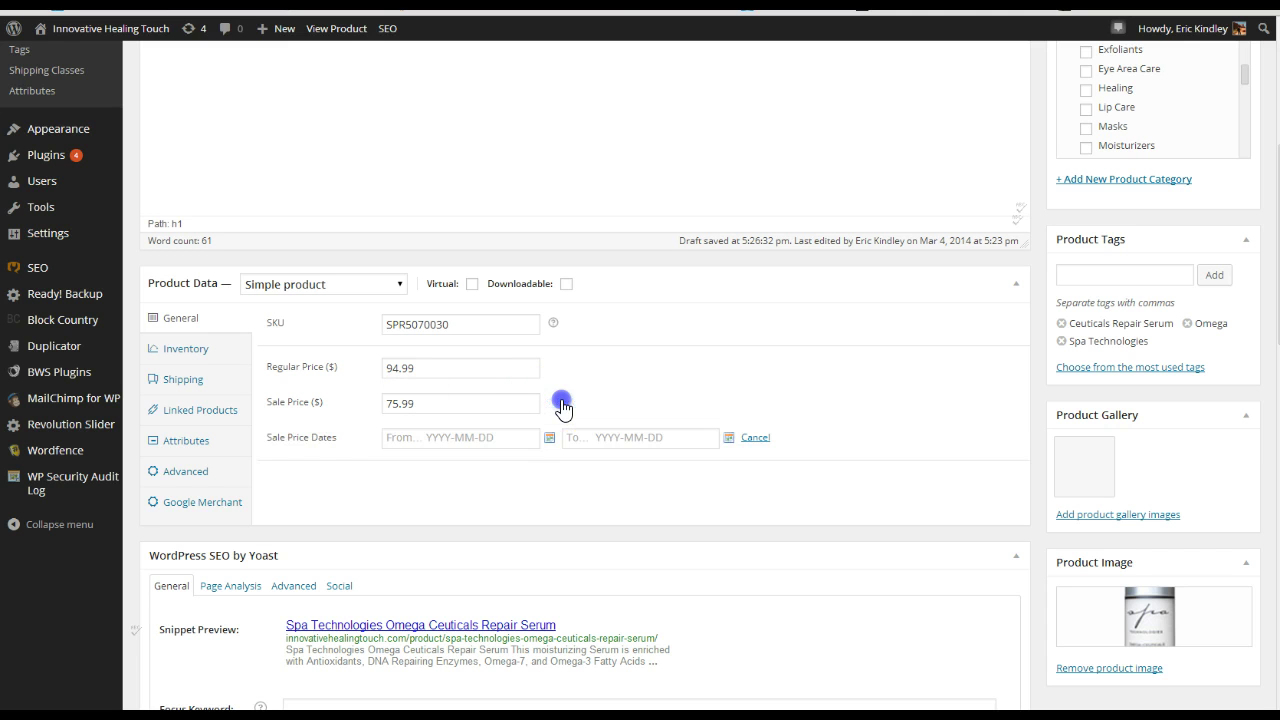
{"action": "left_click", "coordinate": [491, 438]}
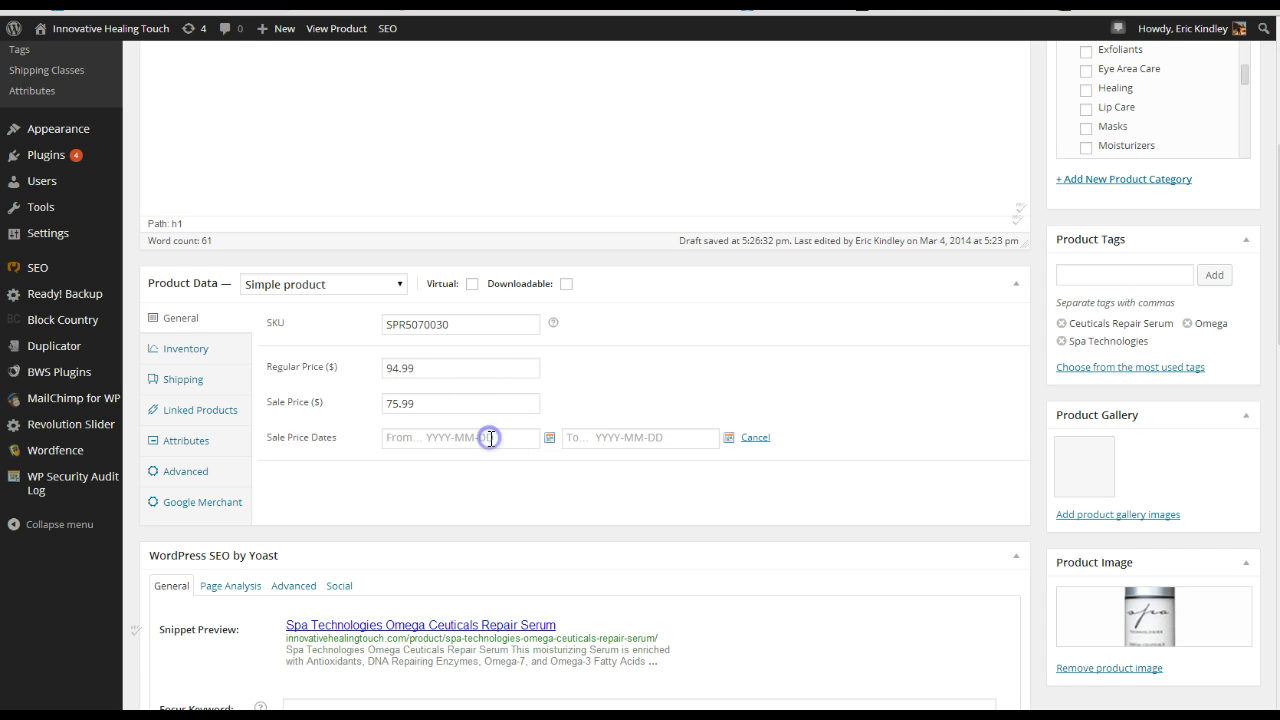
{"action": "left_click", "coordinate": [550, 439]}
{"action": "left_click", "coordinate": [550, 439]}
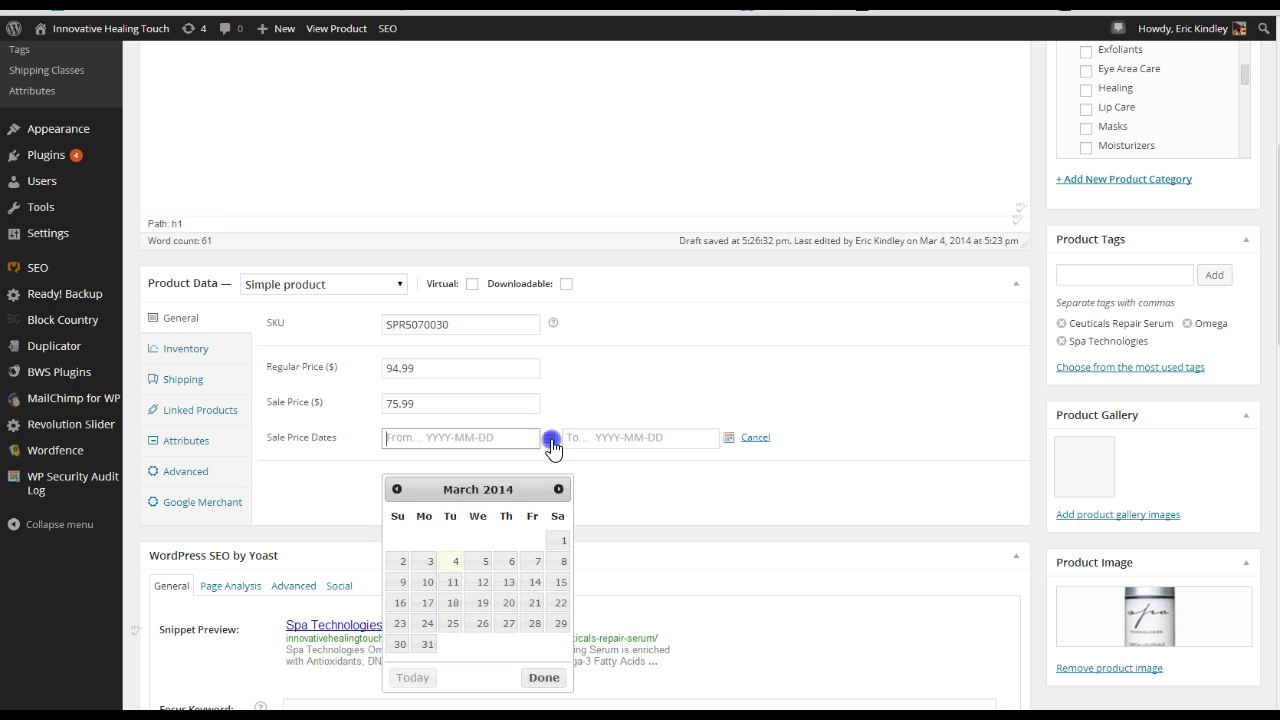
{"action": "left_click", "coordinate": [550, 439]}
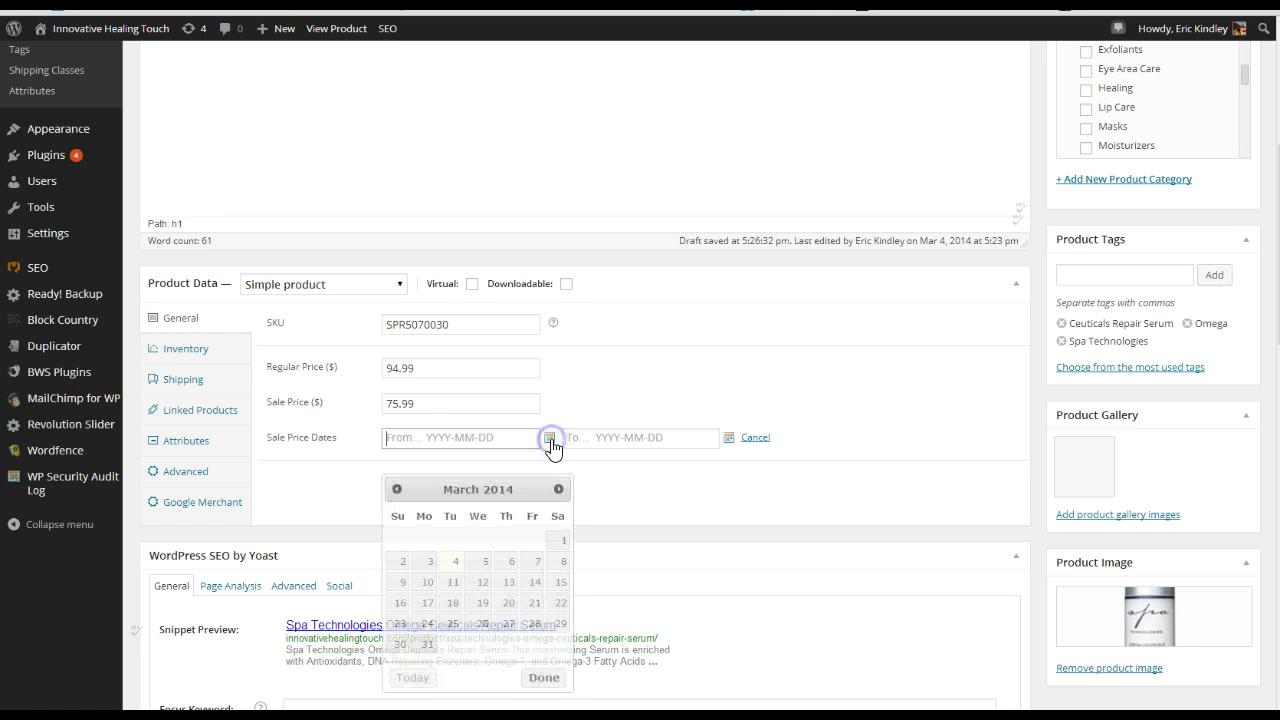
{"action": "left_click", "coordinate": [550, 439]}
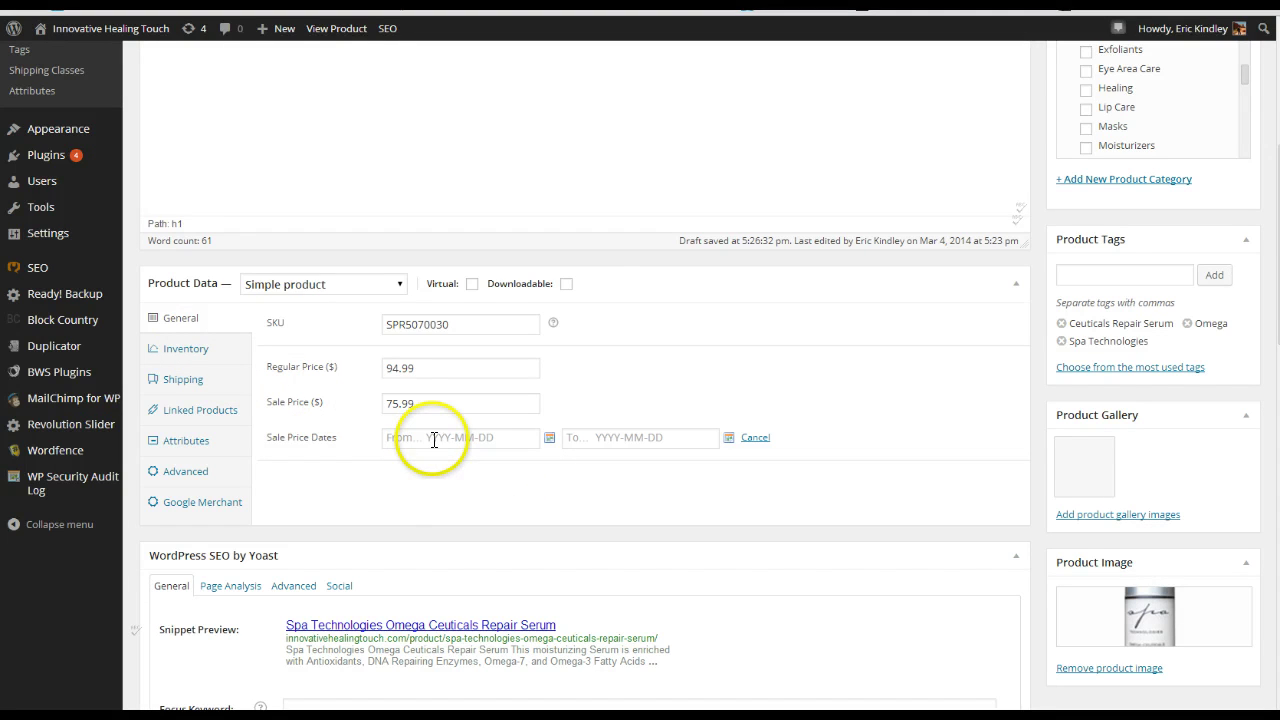
{"action": "left_click", "coordinate": [620, 438]}
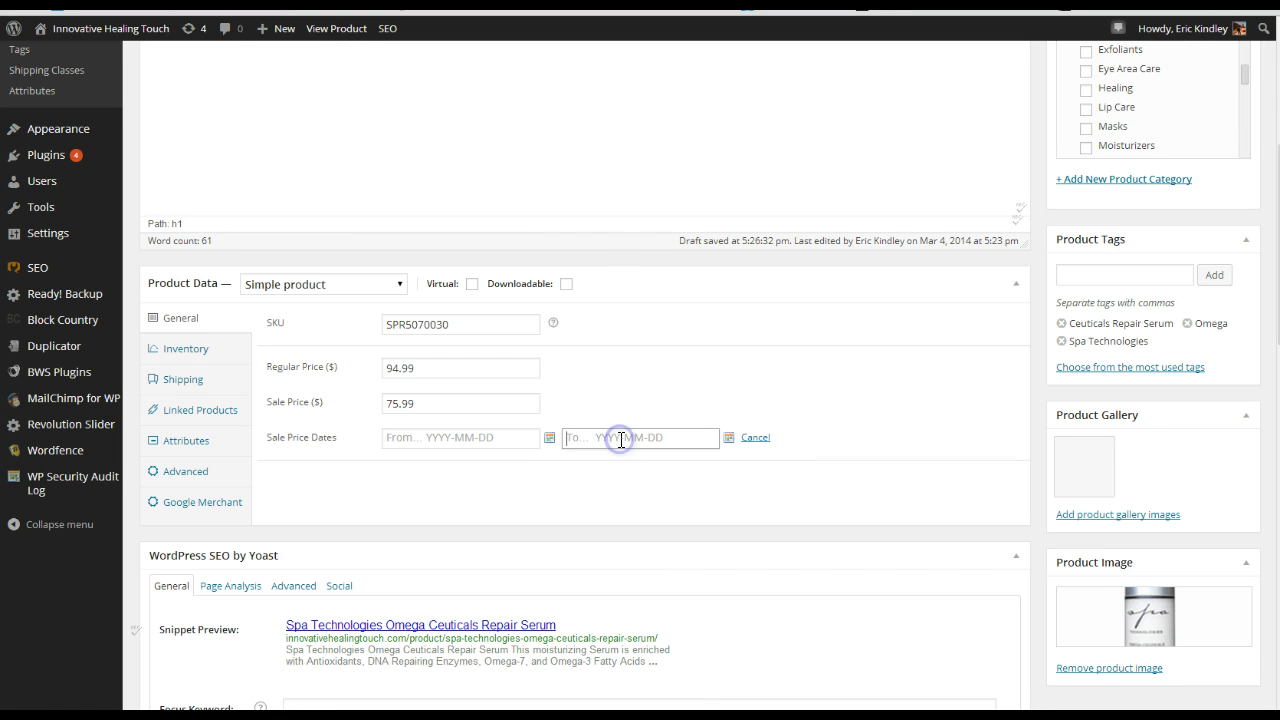
{"action": "left_click", "coordinate": [728, 437]}
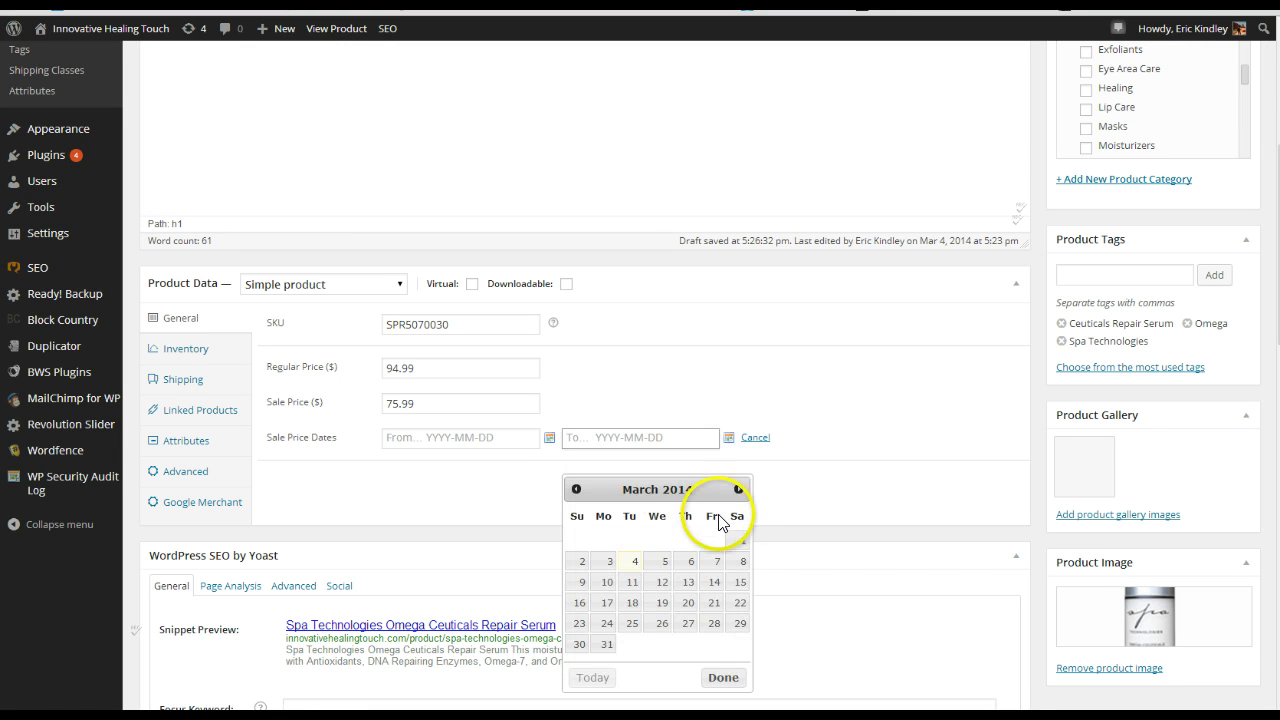
{"action": "left_click", "coordinate": [738, 489]}
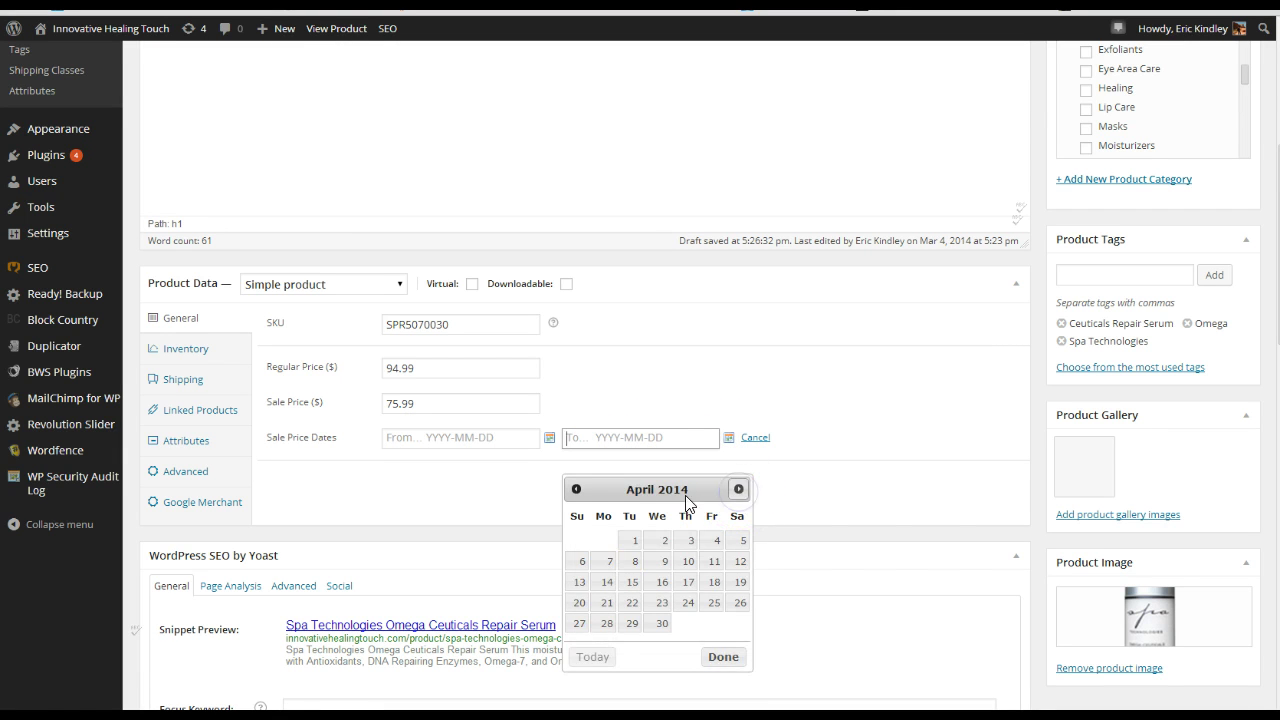
{"action": "left_click", "coordinate": [576, 489]}
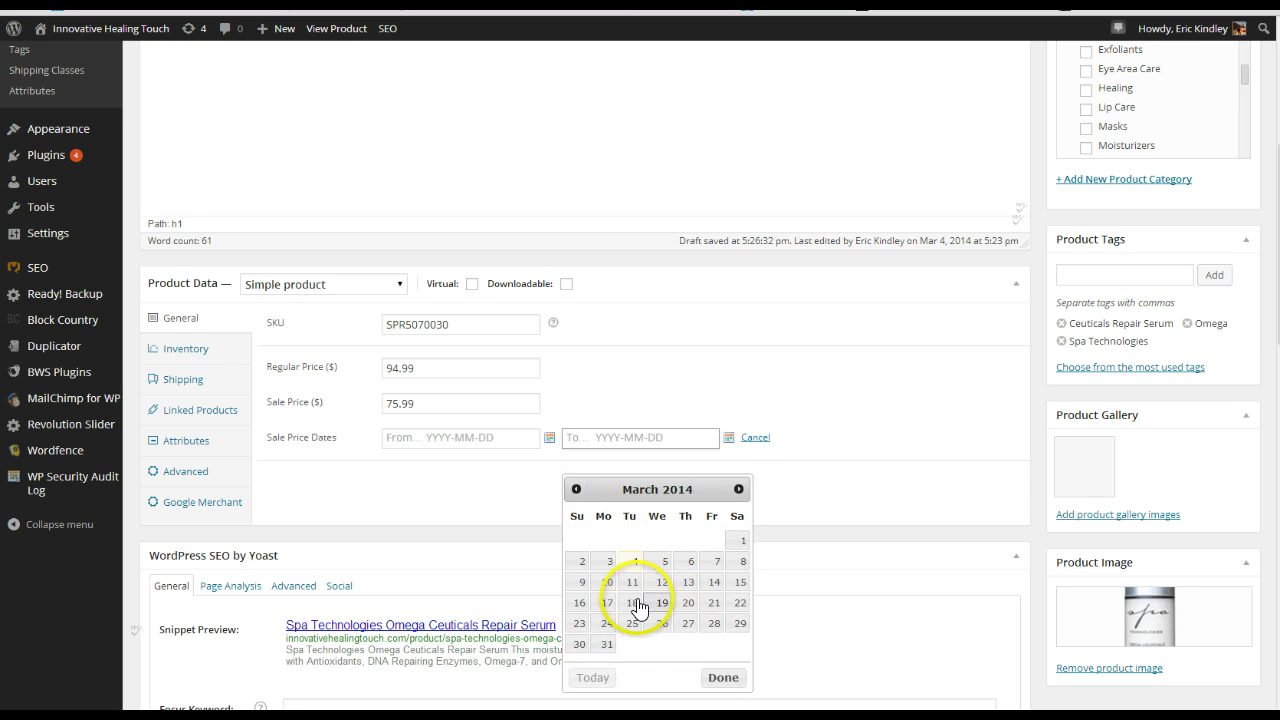
{"action": "left_click", "coordinate": [634, 603]}
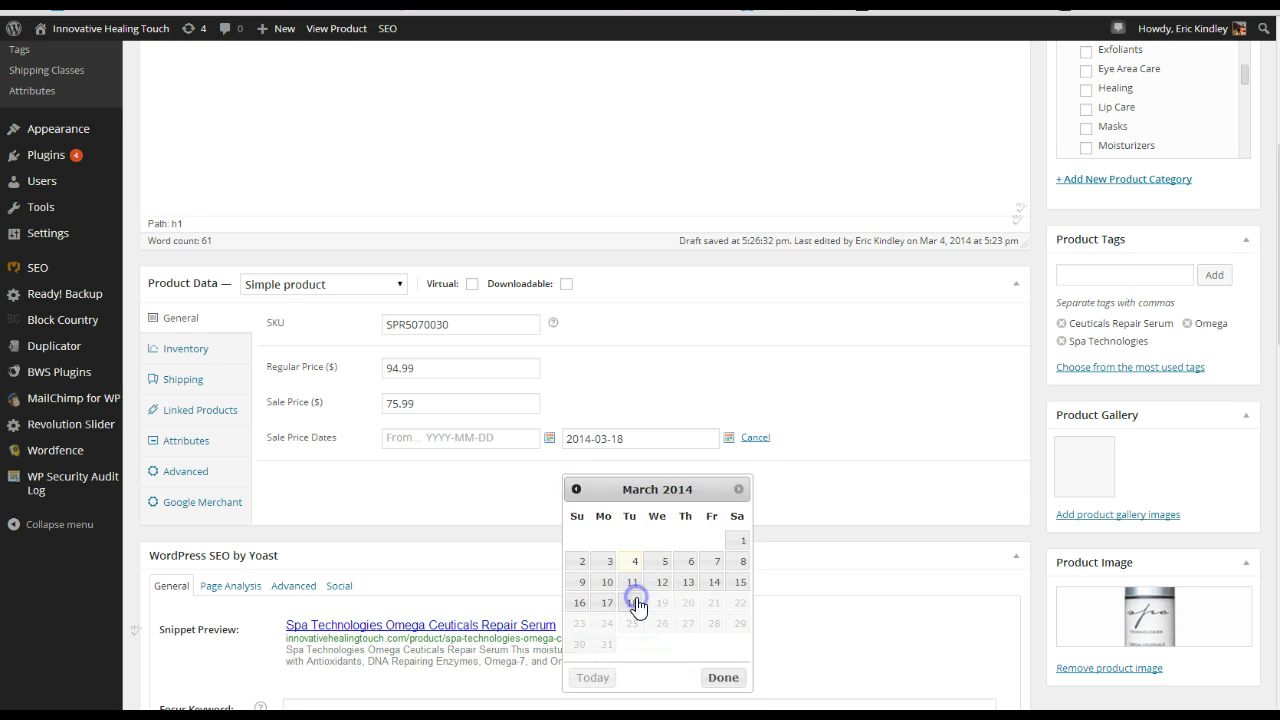
{"action": "left_click", "coordinate": [549, 437]}
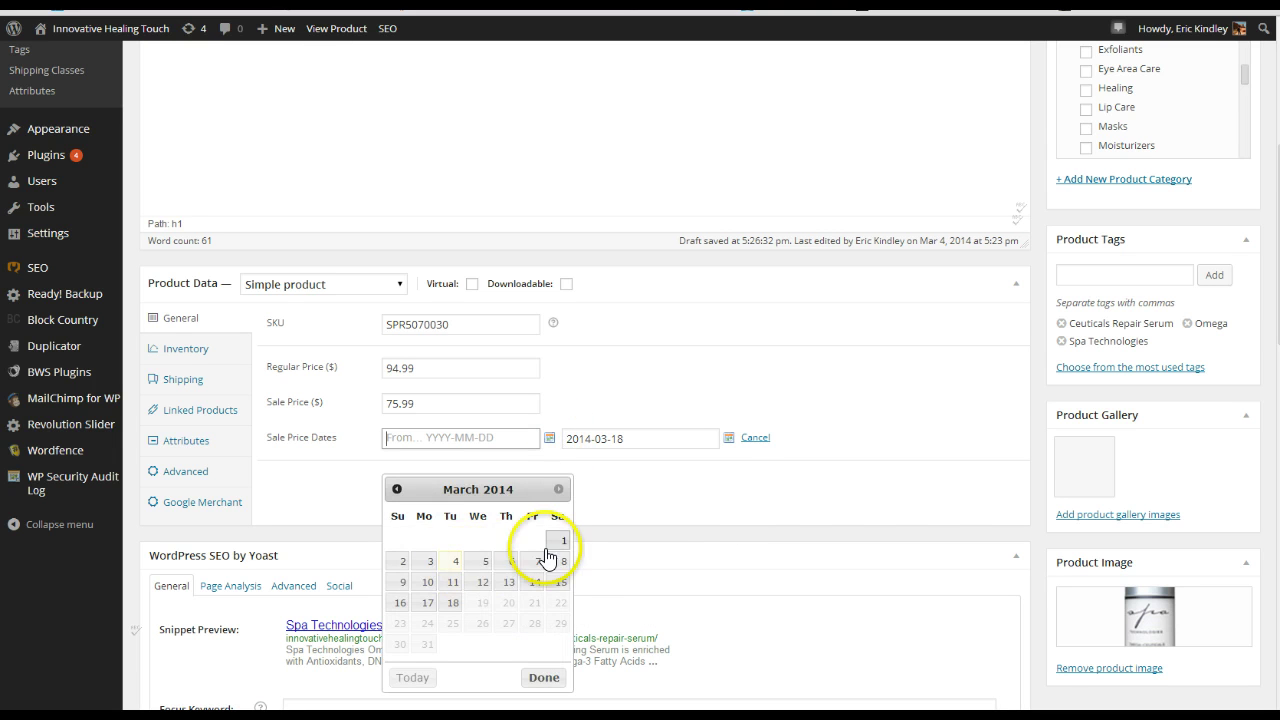
{"action": "left_click", "coordinate": [455, 562]}
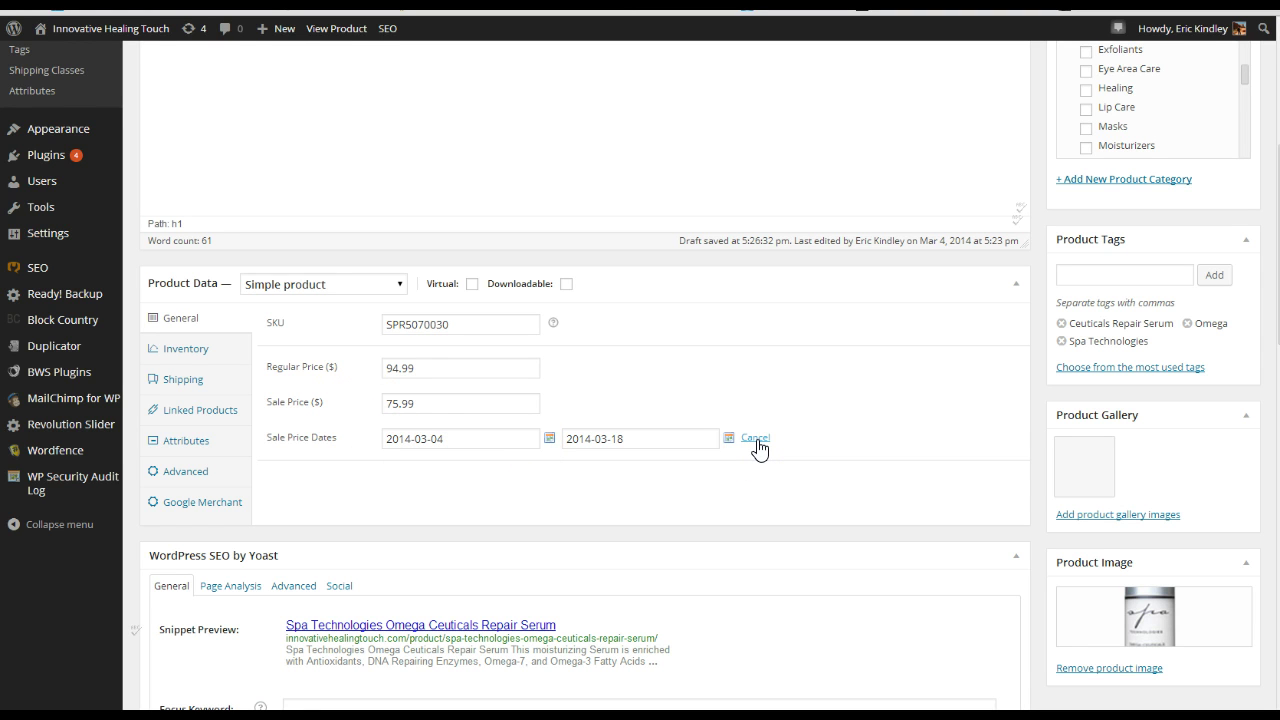
- Examine the serum's inventory settings and the options for allowing backorders
{"action": "left_click", "coordinate": [200, 349]}
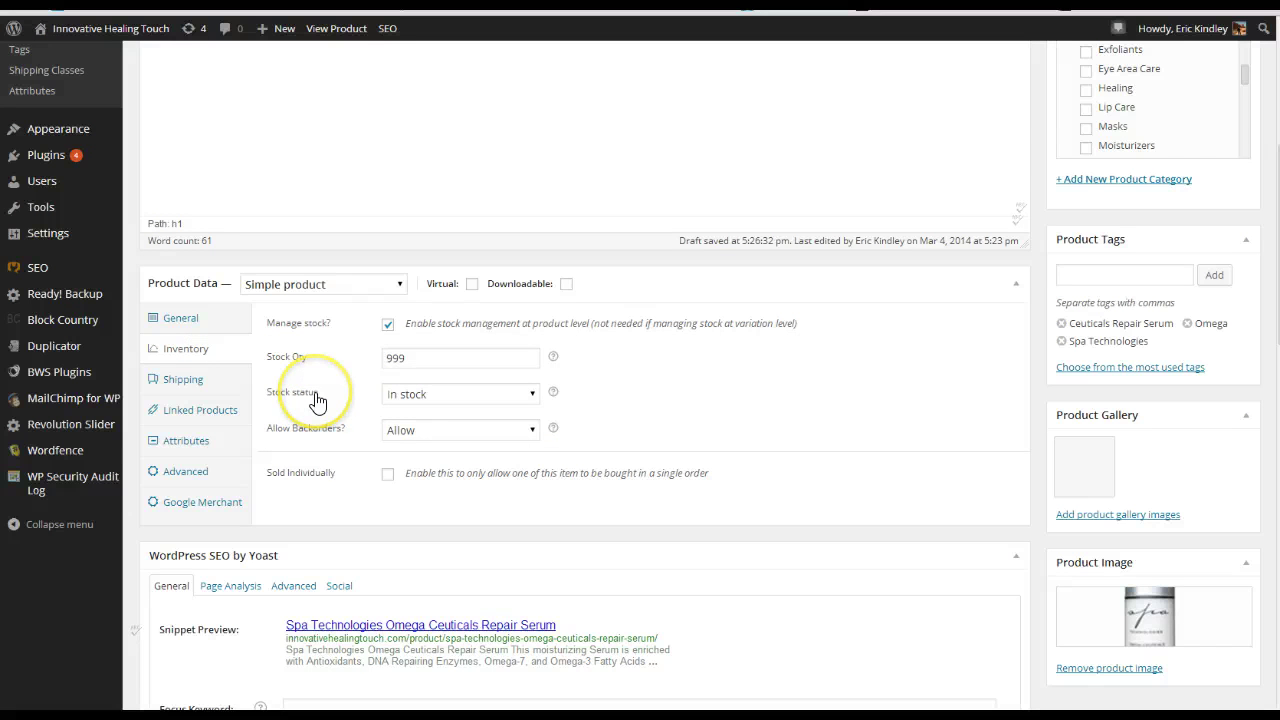
{"action": "left_click", "coordinate": [531, 430]}
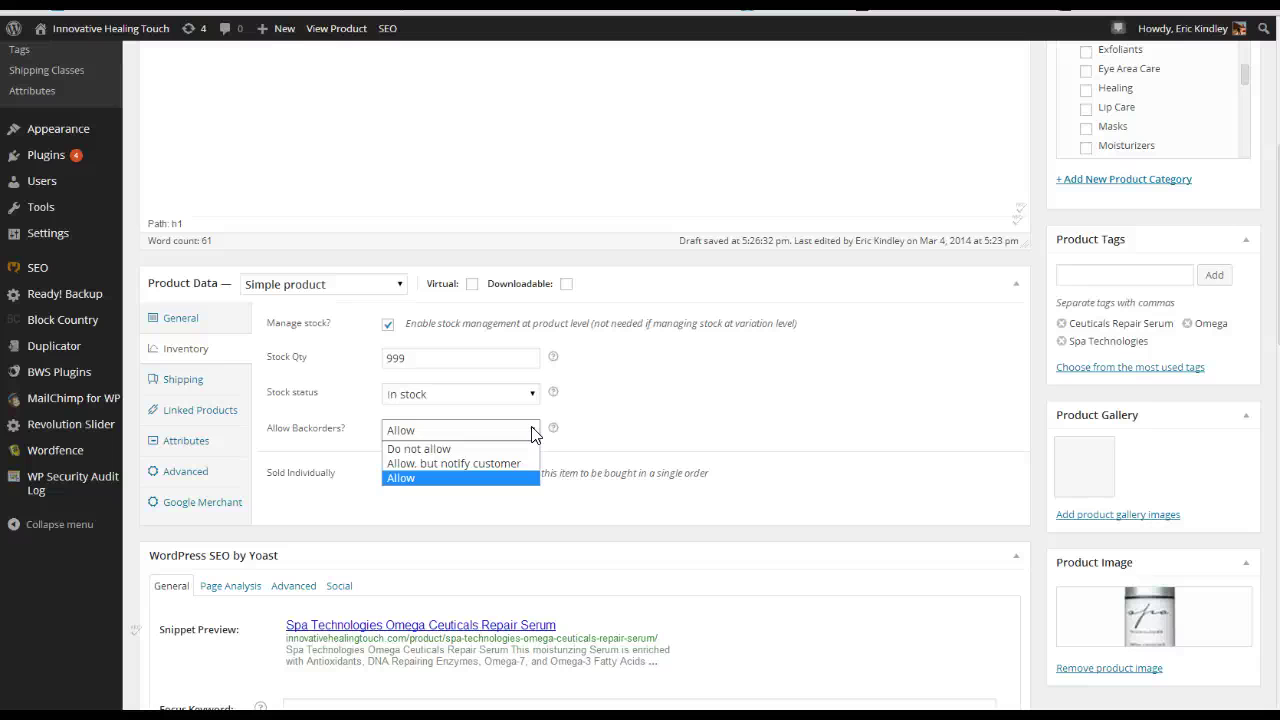
{"action": "left_click", "coordinate": [531, 430]}
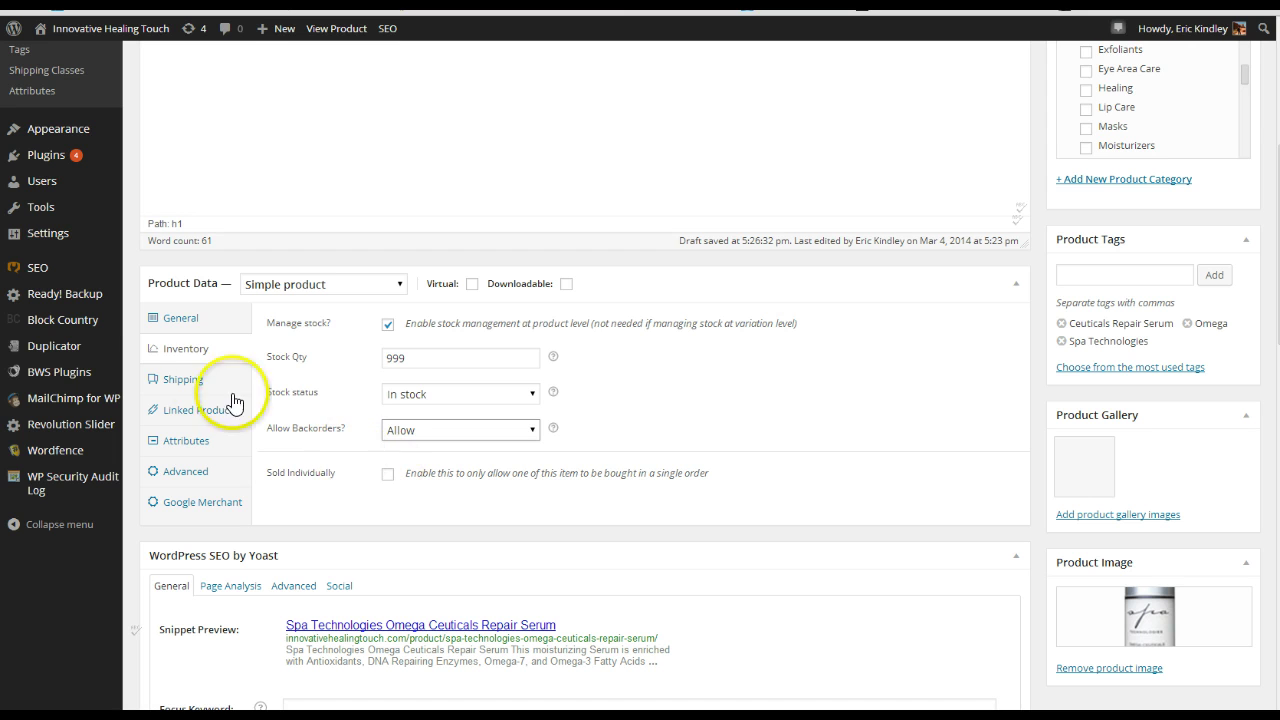
- Examine the serum's shipping weight, dimensions and available shipping classes
{"action": "left_click", "coordinate": [199, 381]}
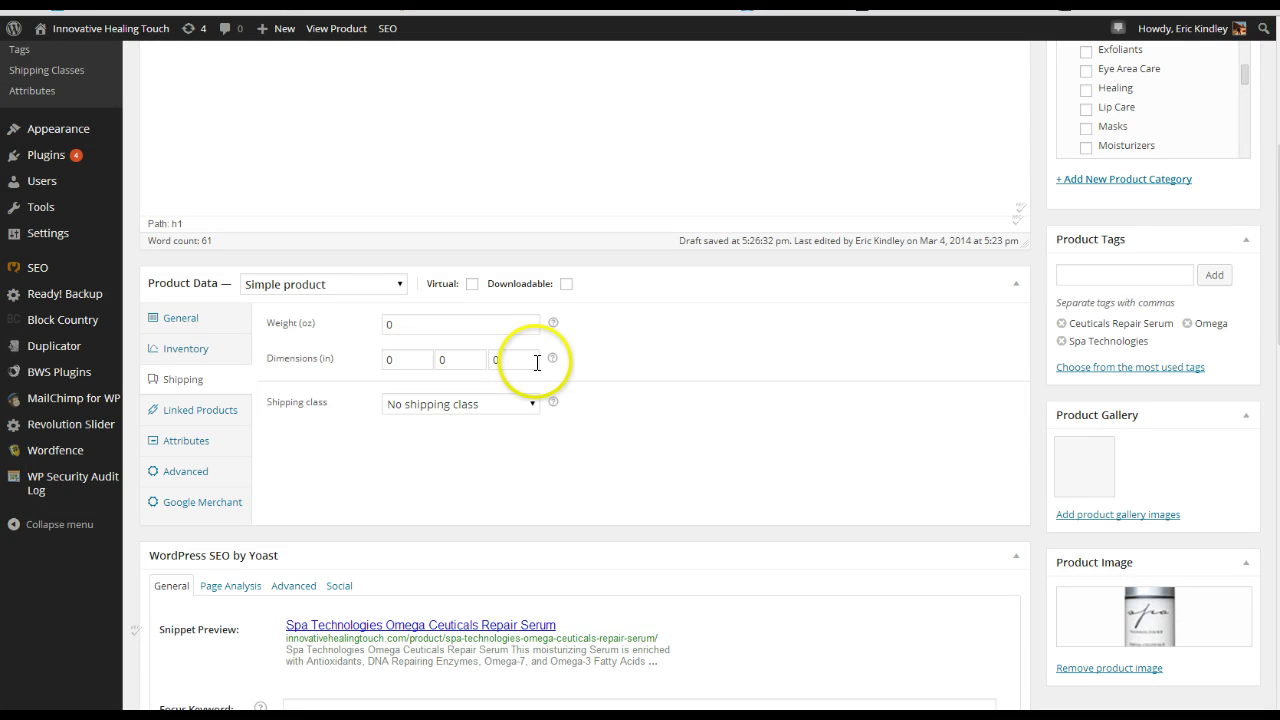
{"action": "left_click", "coordinate": [489, 404]}
{"action": "left_click", "coordinate": [489, 404]}
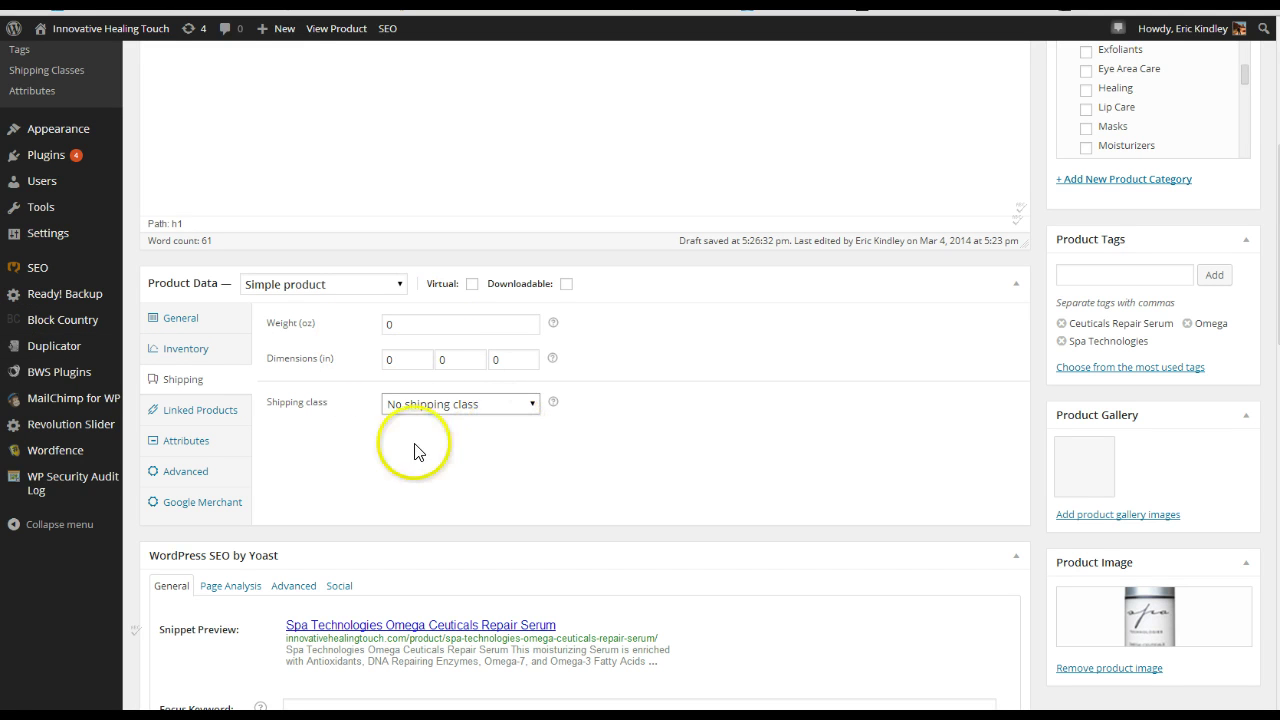
- Search the up-sell products for "spa technol", add Spa Technologies Marine Retinol Eye Repair as an up-sell, and remove it again
{"action": "left_click", "coordinate": [186, 420]}
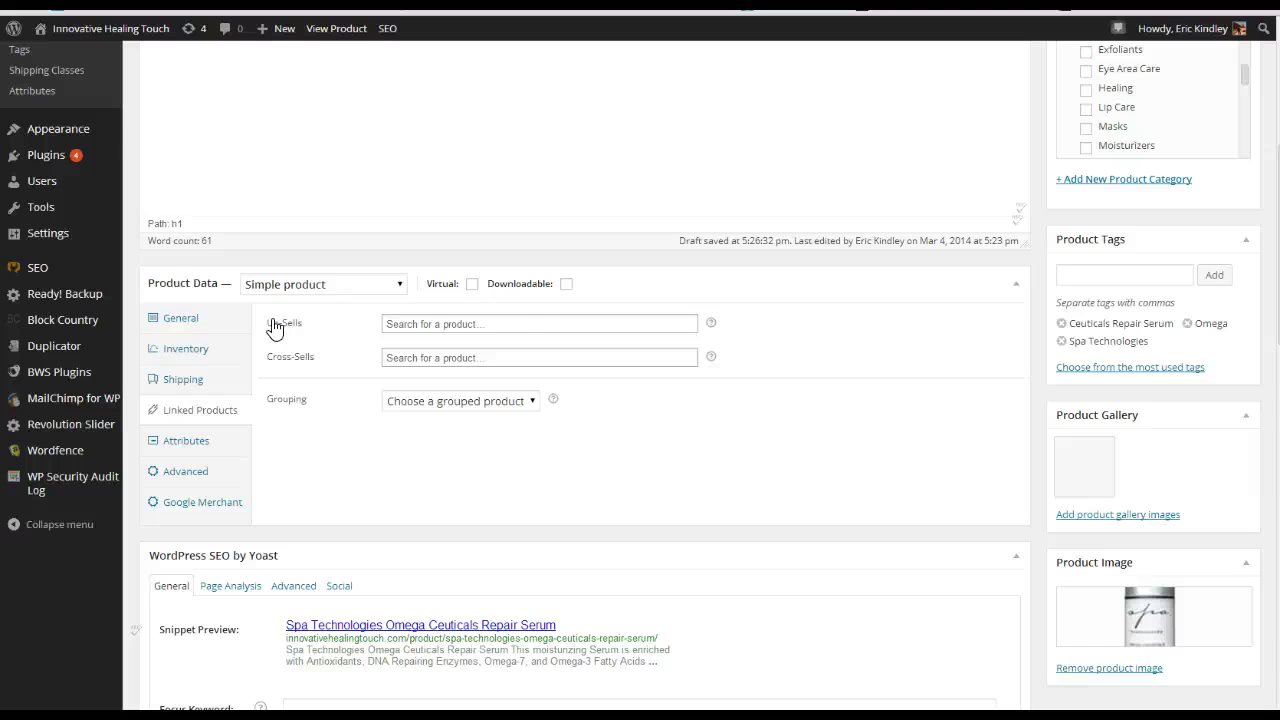
{"action": "left_click", "coordinate": [509, 323]}
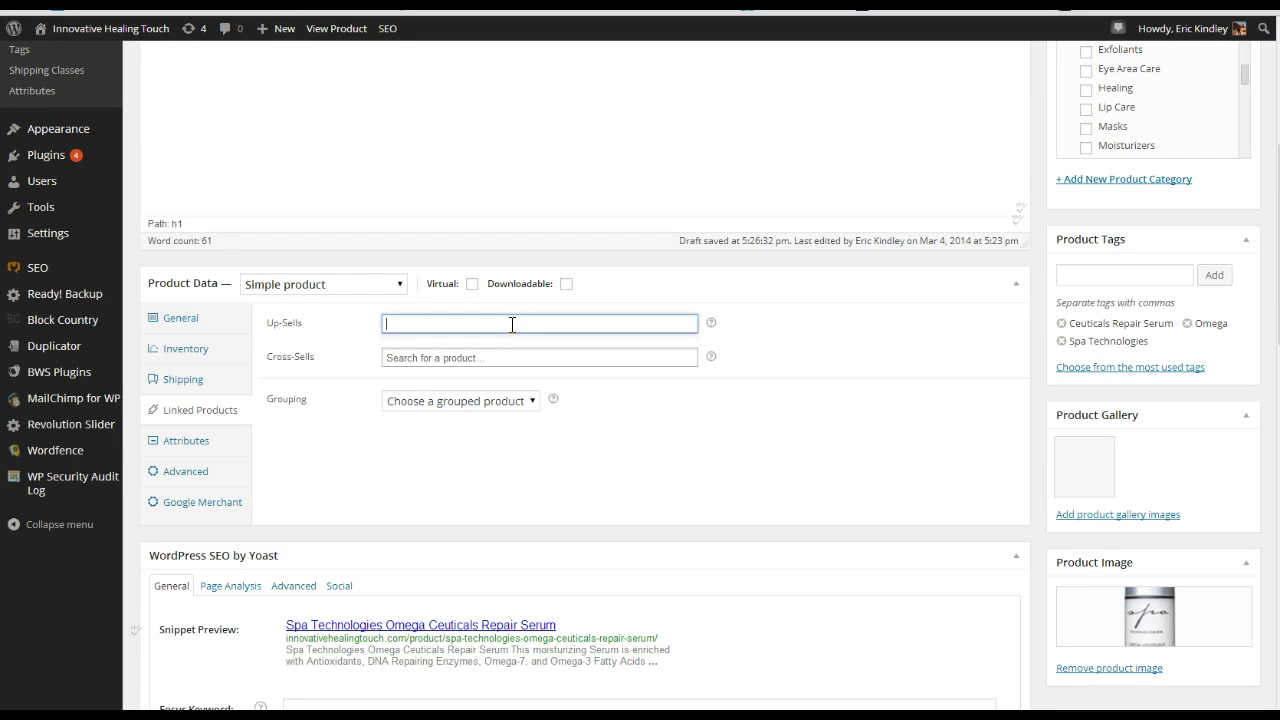
{"action": "type", "text": "spa techno"}
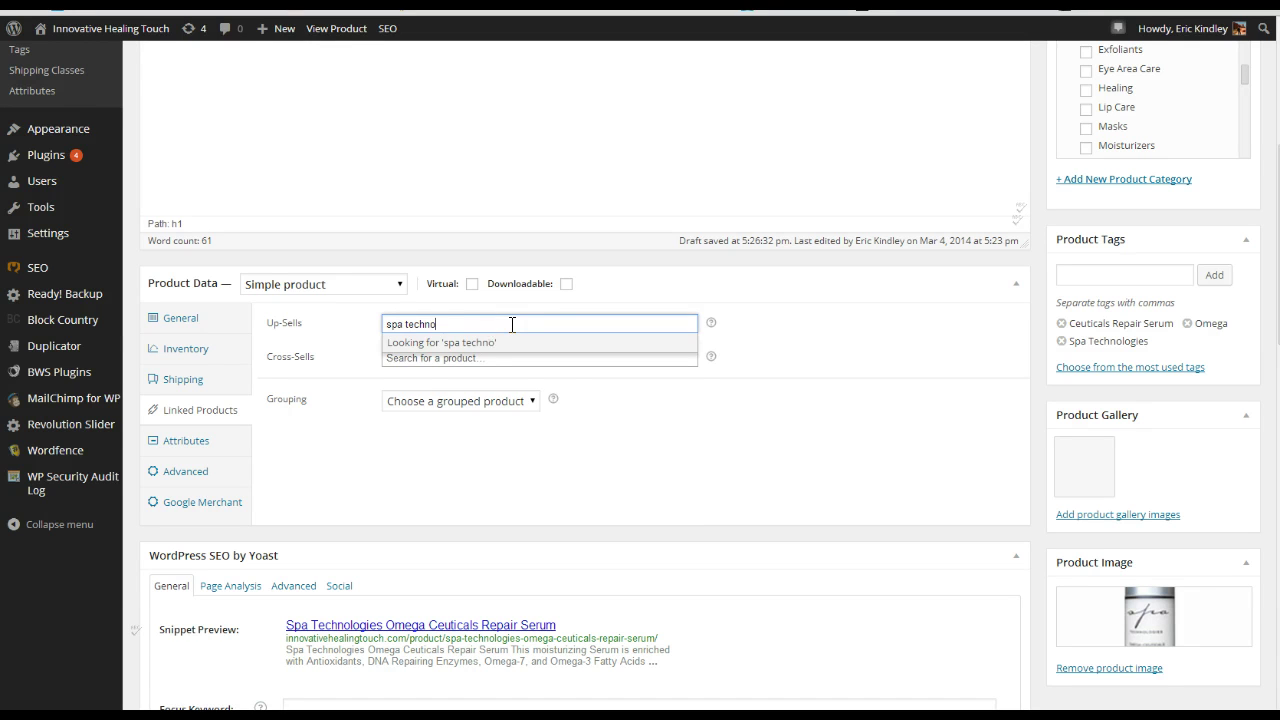
{"action": "key", "text": "BackSpace"}
{"action": "key", "text": "BackSpace"}
{"action": "key", "text": "BackSpace"}
{"action": "key", "text": "BackSpace"}
{"action": "key", "text": "BackSpace"}
{"action": "key", "text": "BackSpace"}
{"action": "key", "text": "BackSpace"}
{"action": "key", "text": "BackSpace"}
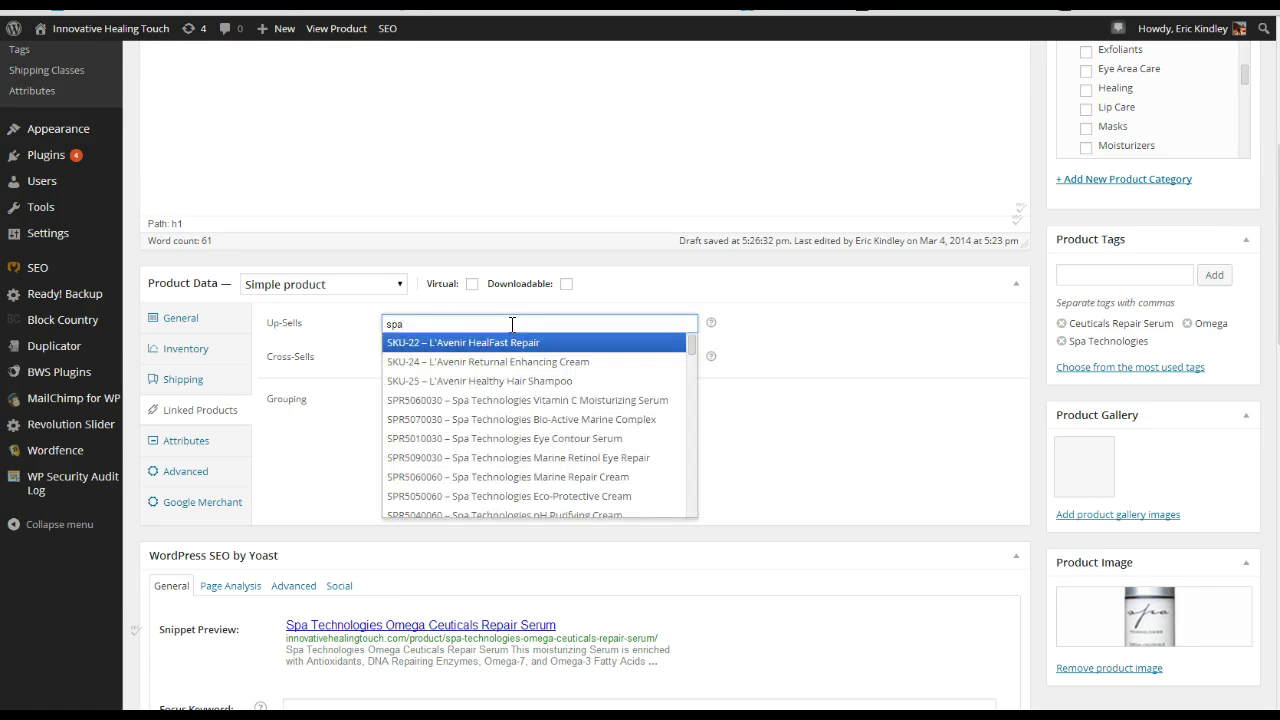
{"action": "type", "text": "technol"}
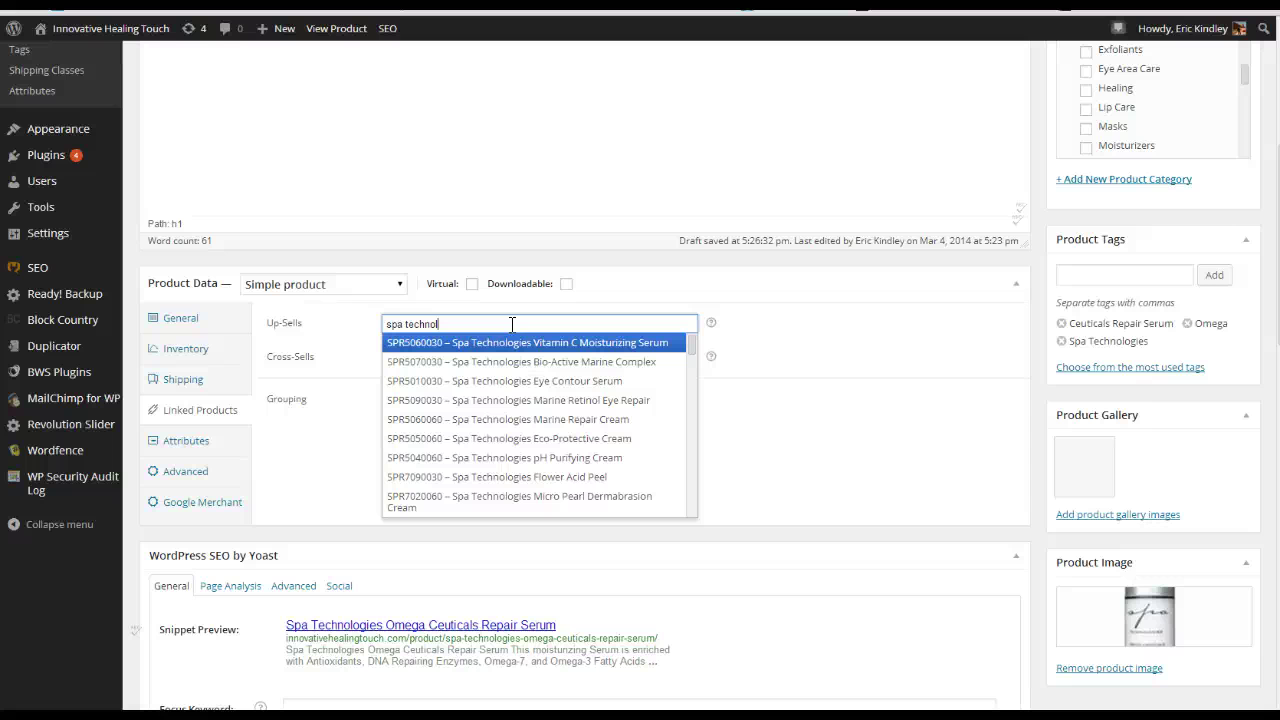
{"action": "left_click", "coordinate": [533, 400]}
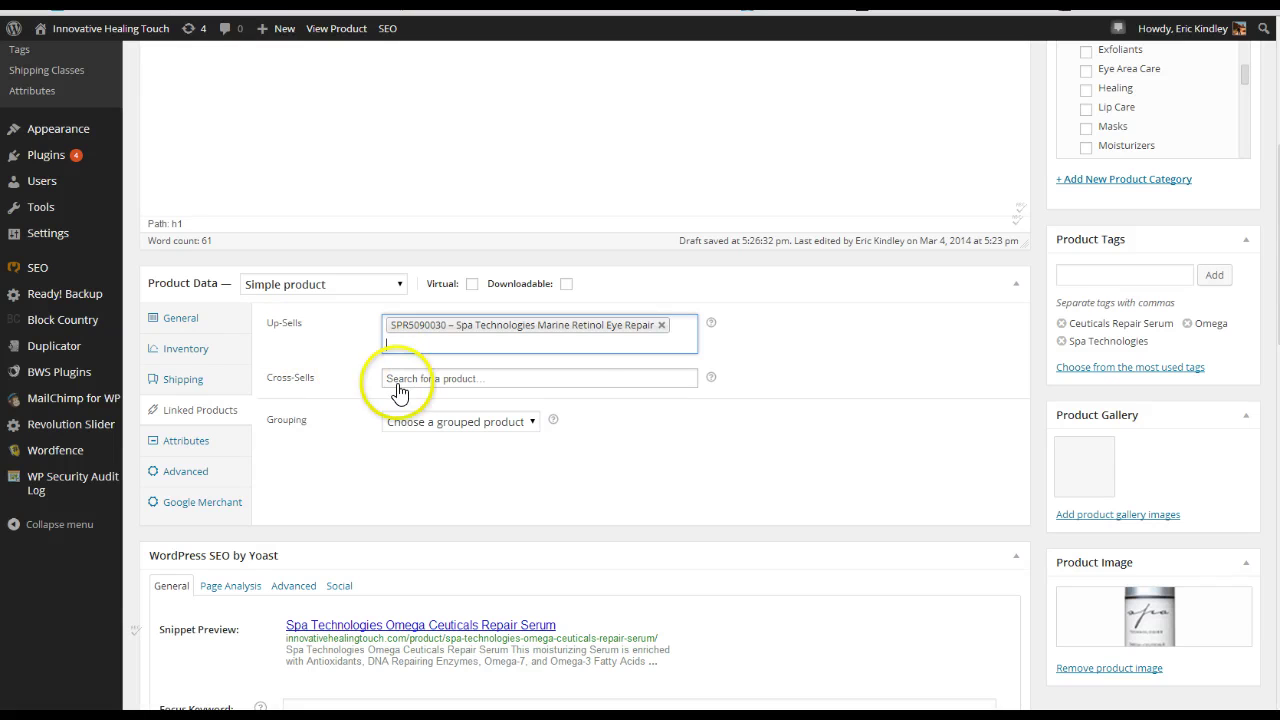
{"action": "left_click", "coordinate": [661, 326]}
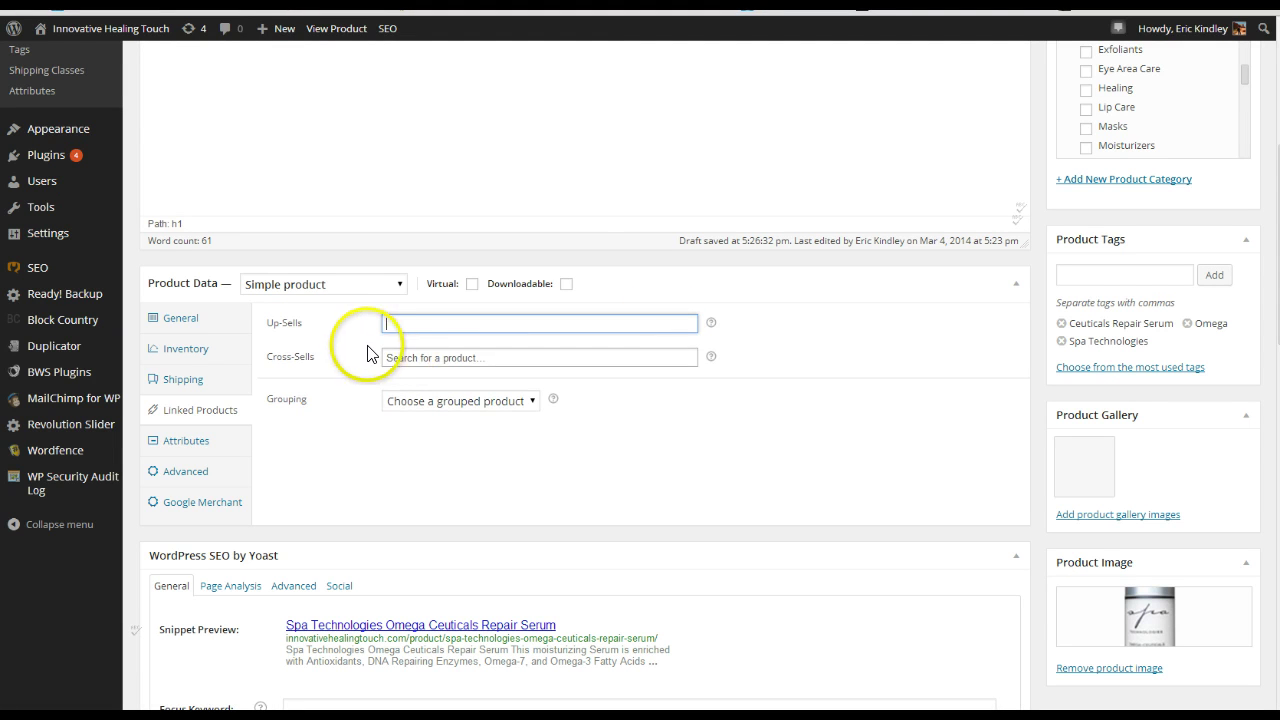
- Examine the serum's product grouping choices and its attribute settings
{"action": "left_click", "coordinate": [427, 401]}
{"action": "left_click", "coordinate": [426, 399]}
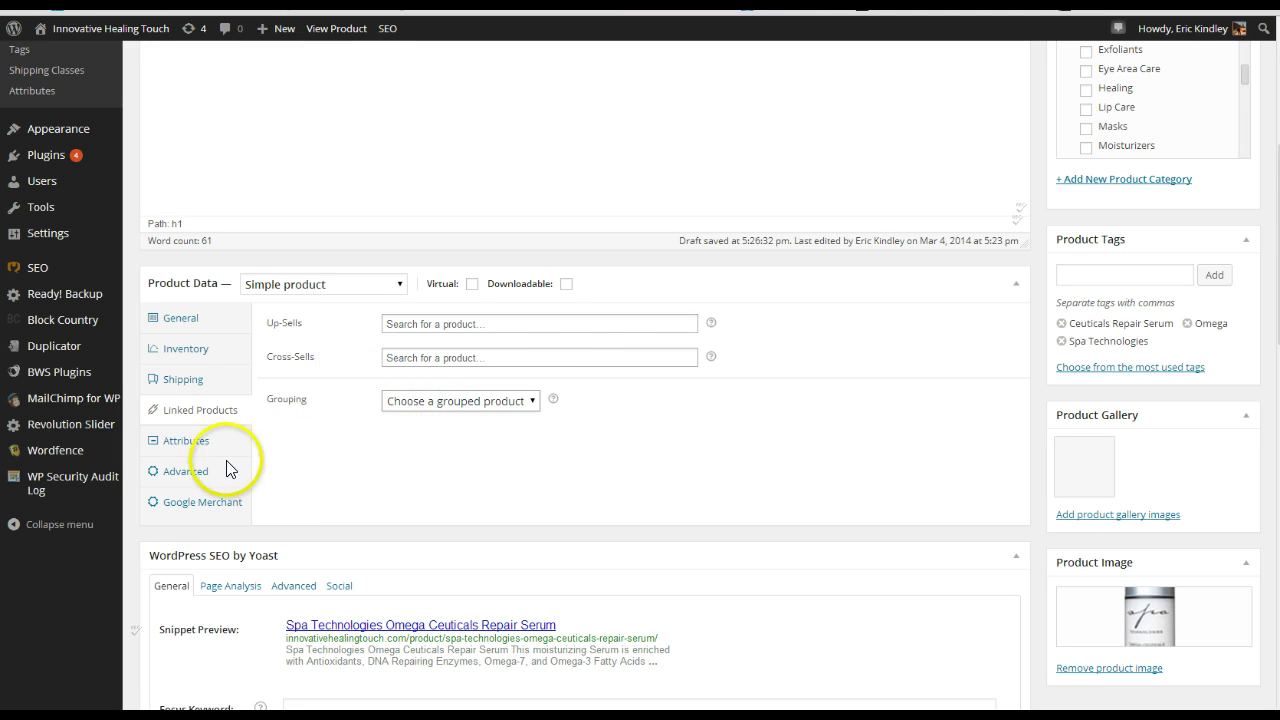
{"action": "left_click", "coordinate": [200, 442]}
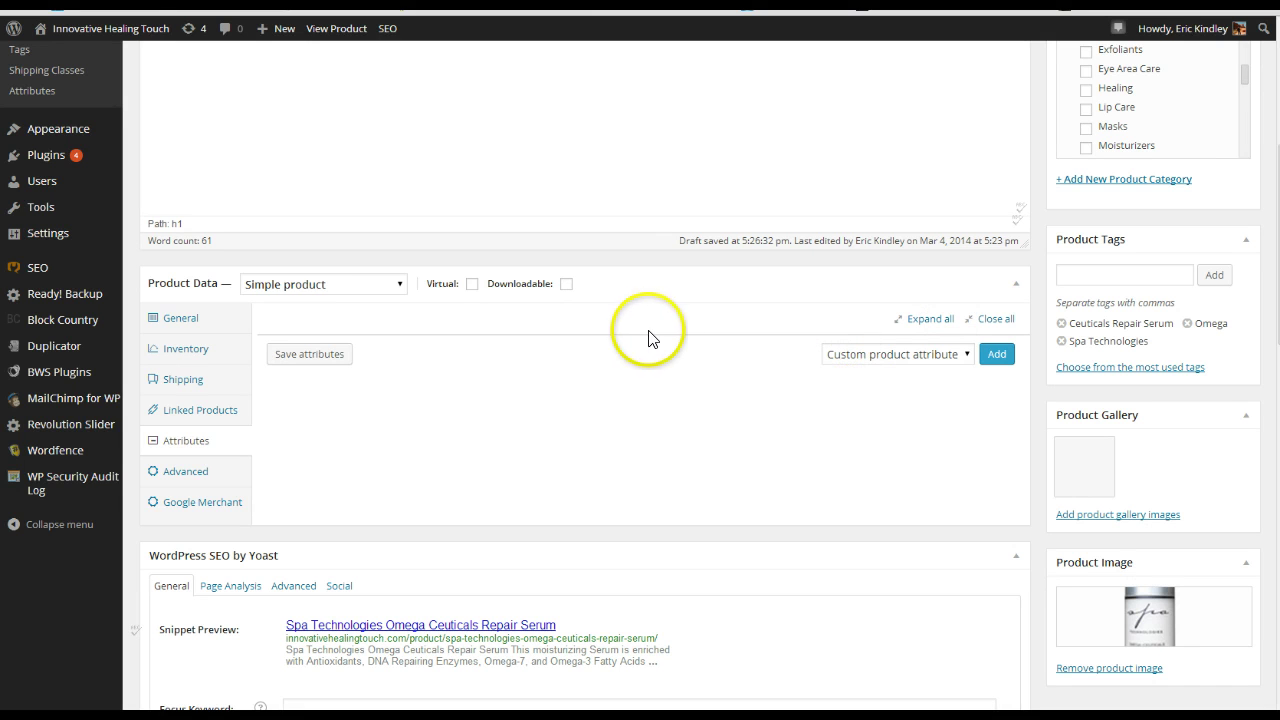
- Examine the purchase note, menu order and review options in the serum's advanced product data
{"action": "left_click", "coordinate": [199, 477]}
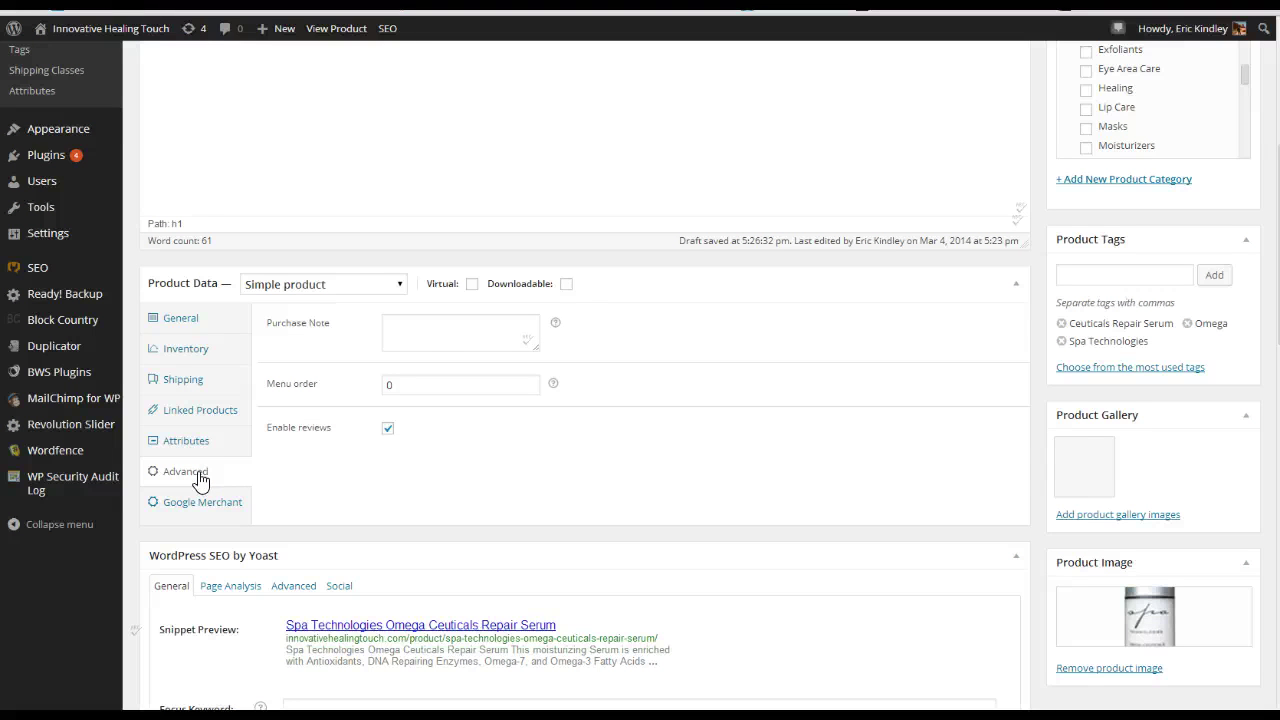
{"action": "left_click", "coordinate": [408, 332]}
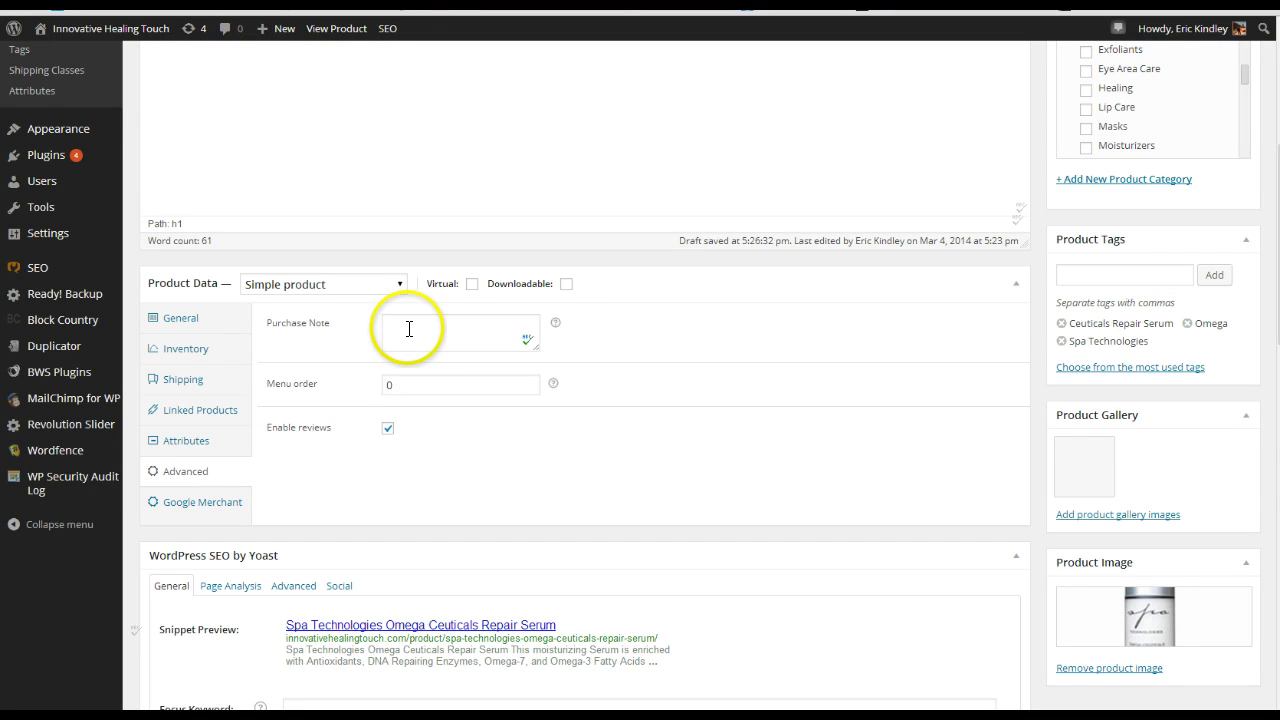
{"action": "left_click", "coordinate": [408, 391]}
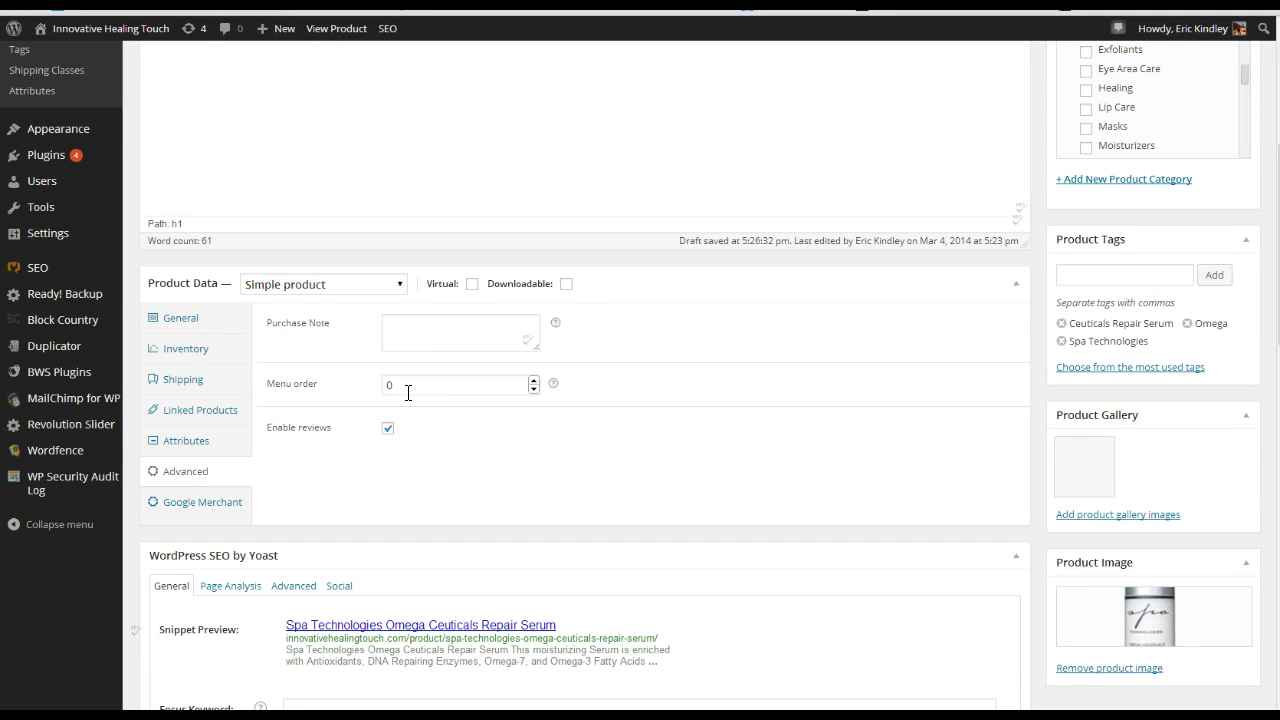
{"action": "left_click", "coordinate": [403, 390]}
- Review the serum's SEO, publishing, product category and product tag sections
{"action": "scroll", "coordinate": [792, 404], "scroll_direction": "up", "scroll_amount": 4}
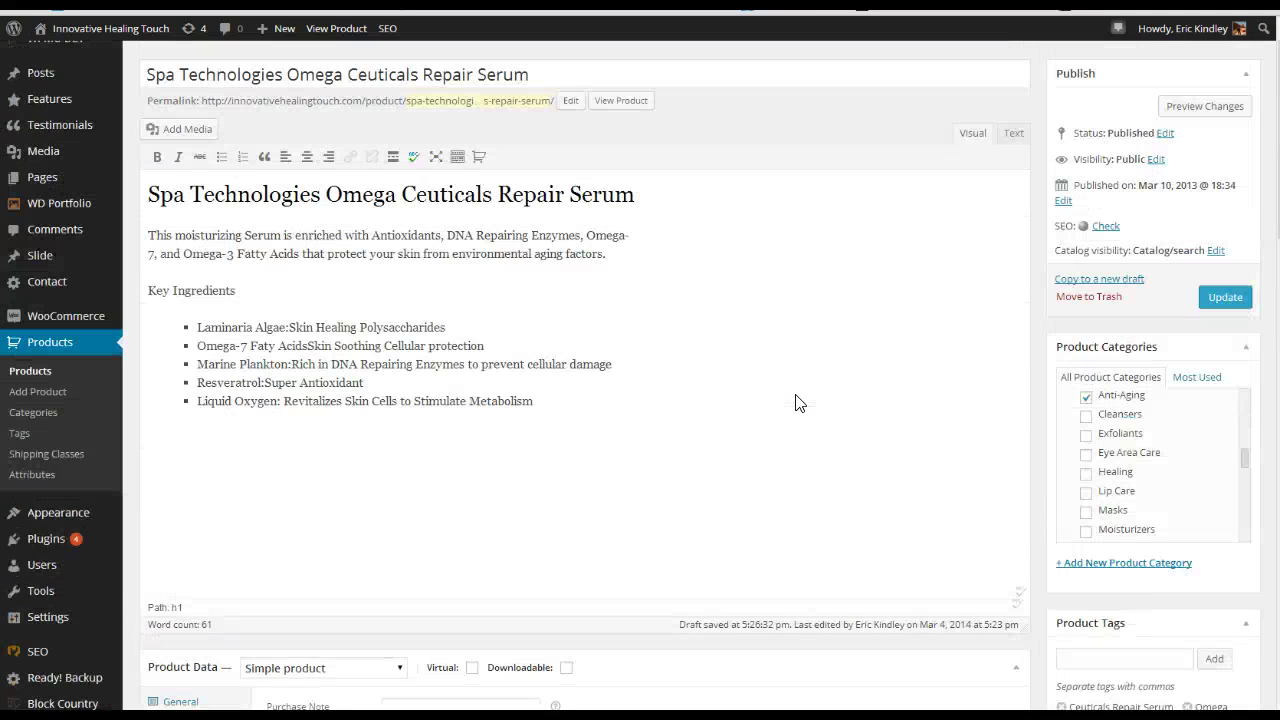
{"action": "scroll", "coordinate": [792, 404], "scroll_direction": "down", "scroll_amount": 5}
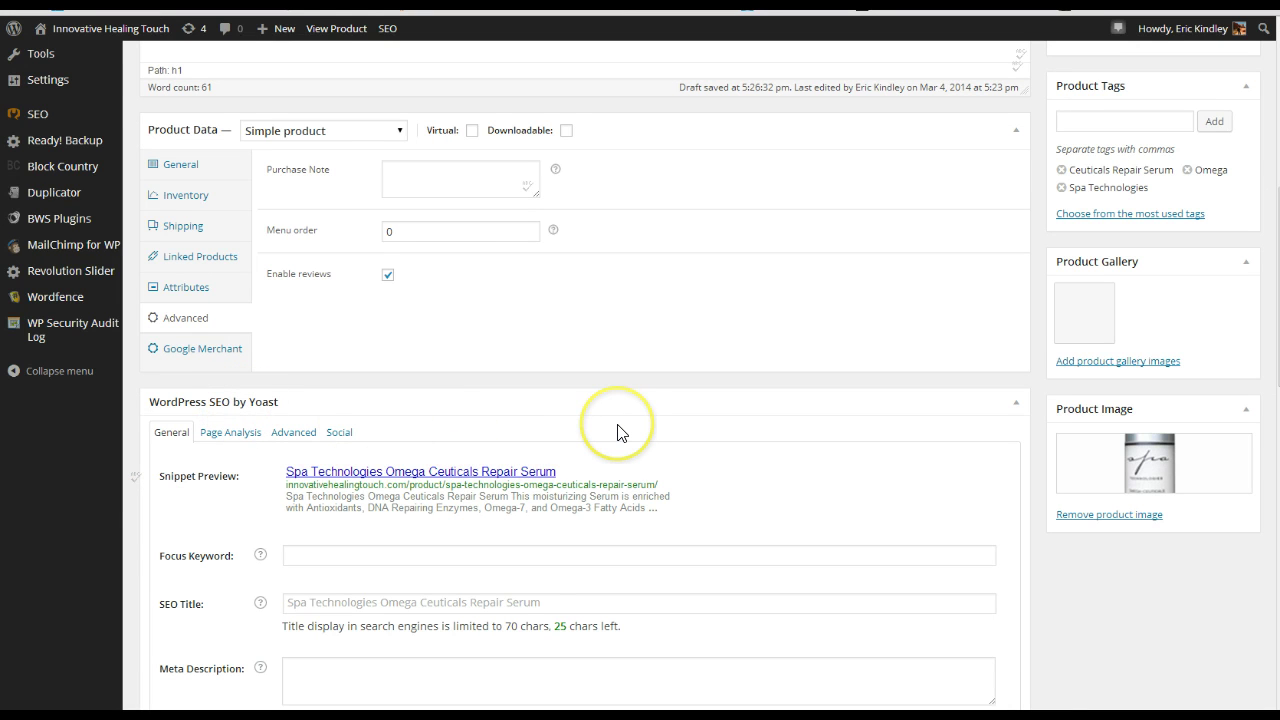
{"action": "scroll", "coordinate": [614, 429], "scroll_direction": "down", "scroll_amount": 4}
{"action": "scroll", "coordinate": [619, 430], "scroll_direction": "up", "scroll_amount": 9}
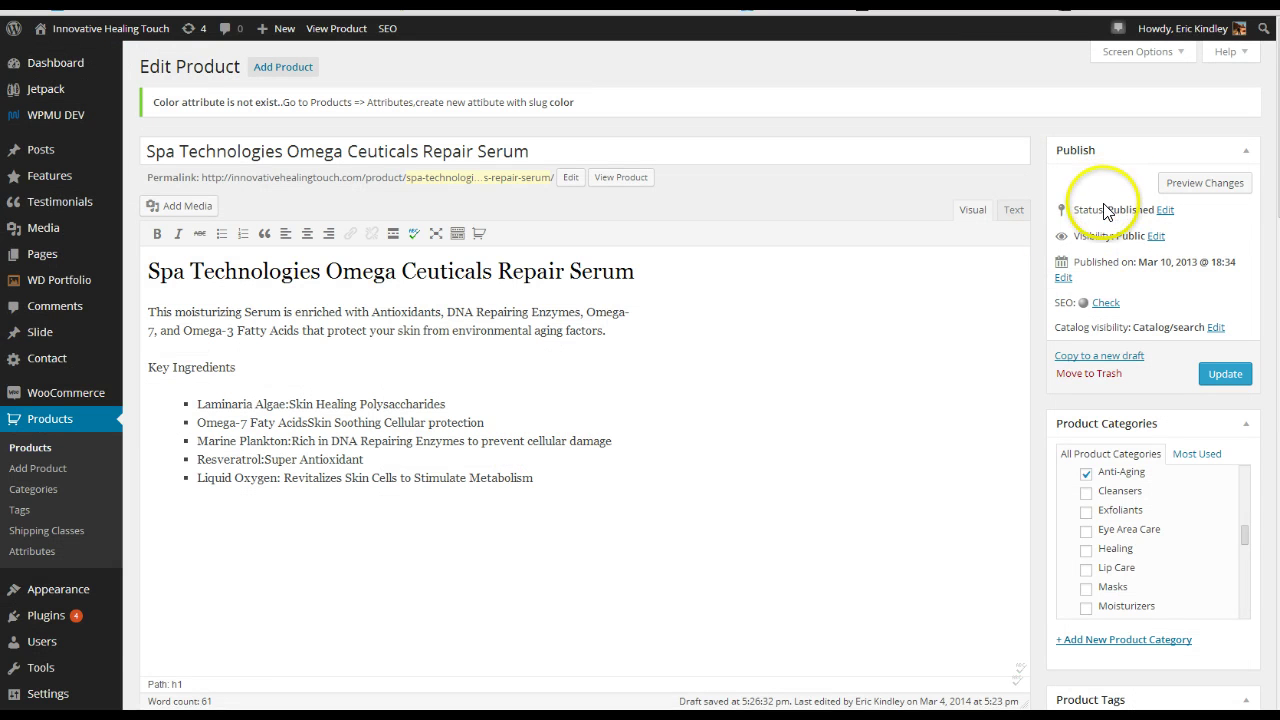
{"action": "scroll", "coordinate": [982, 287], "scroll_direction": "down", "scroll_amount": 3}
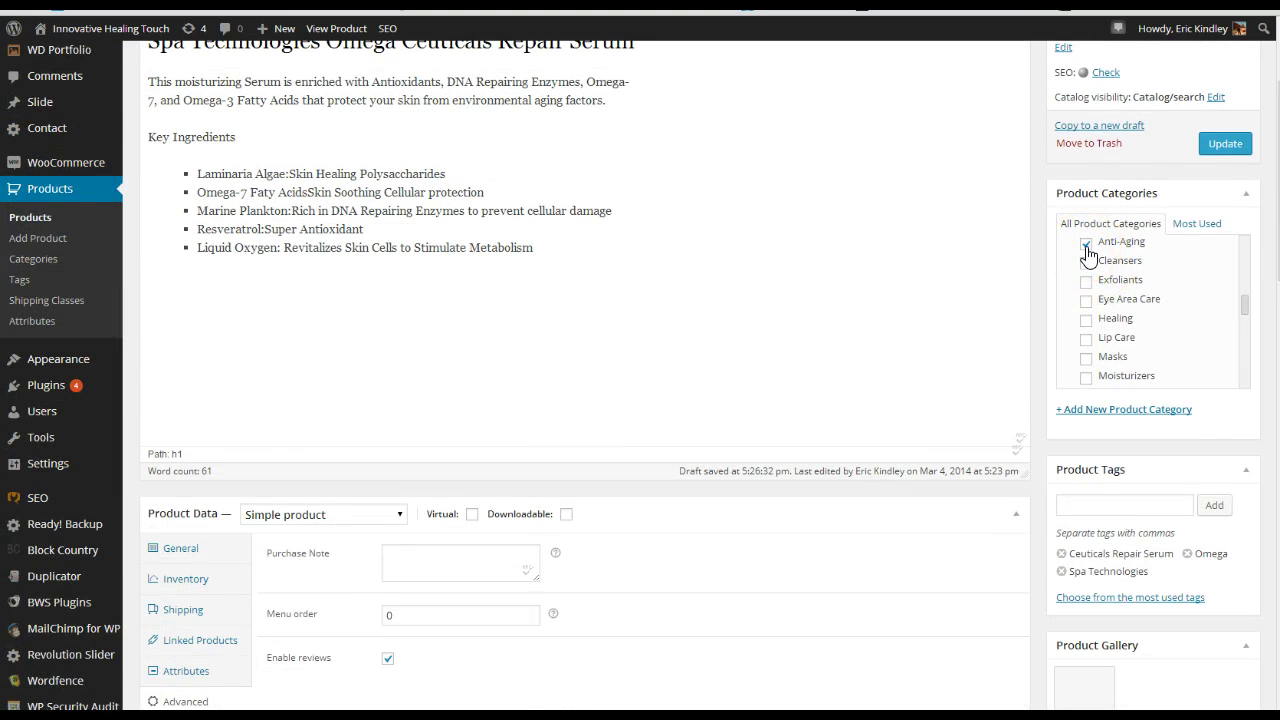
{"action": "scroll", "coordinate": [980, 290], "scroll_direction": "down", "scroll_amount": 1}
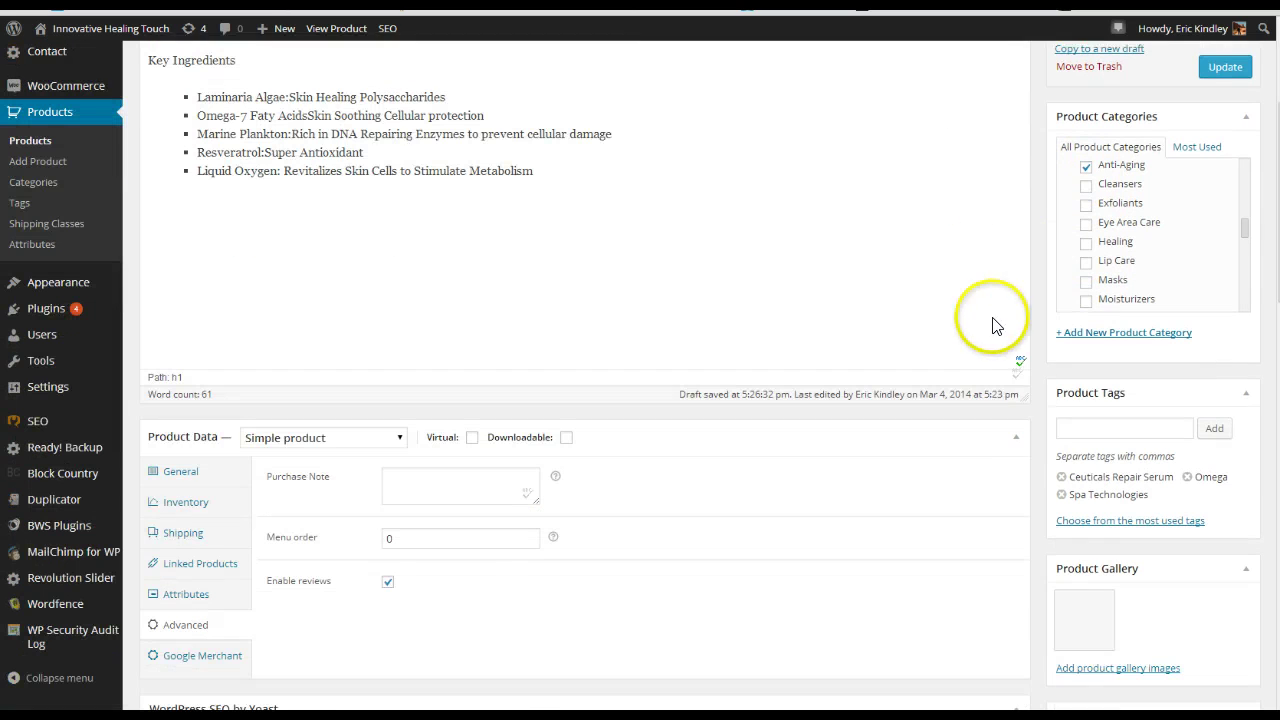
{"action": "left_click", "coordinate": [1096, 428]}
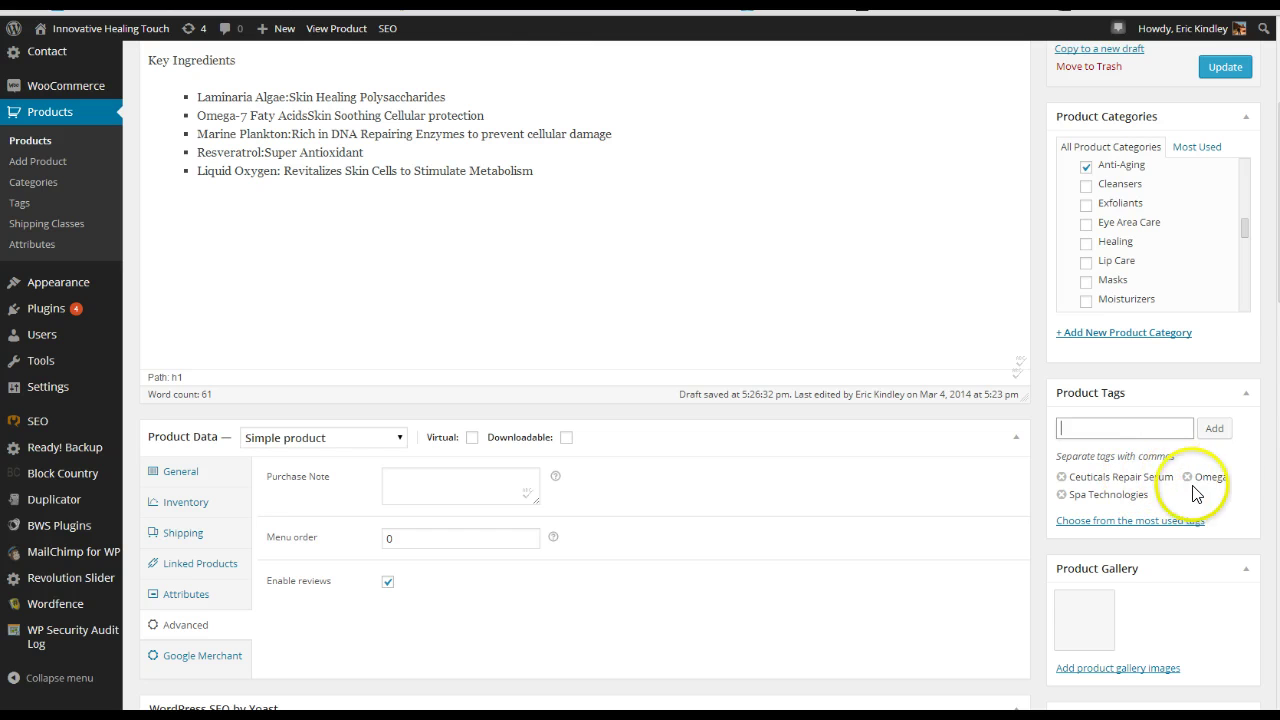
- Select the brand "Spa Technologies" in the product title and undo its displacement within the title
{"action": "scroll", "coordinate": [863, 413], "scroll_direction": "up", "scroll_amount": 3}
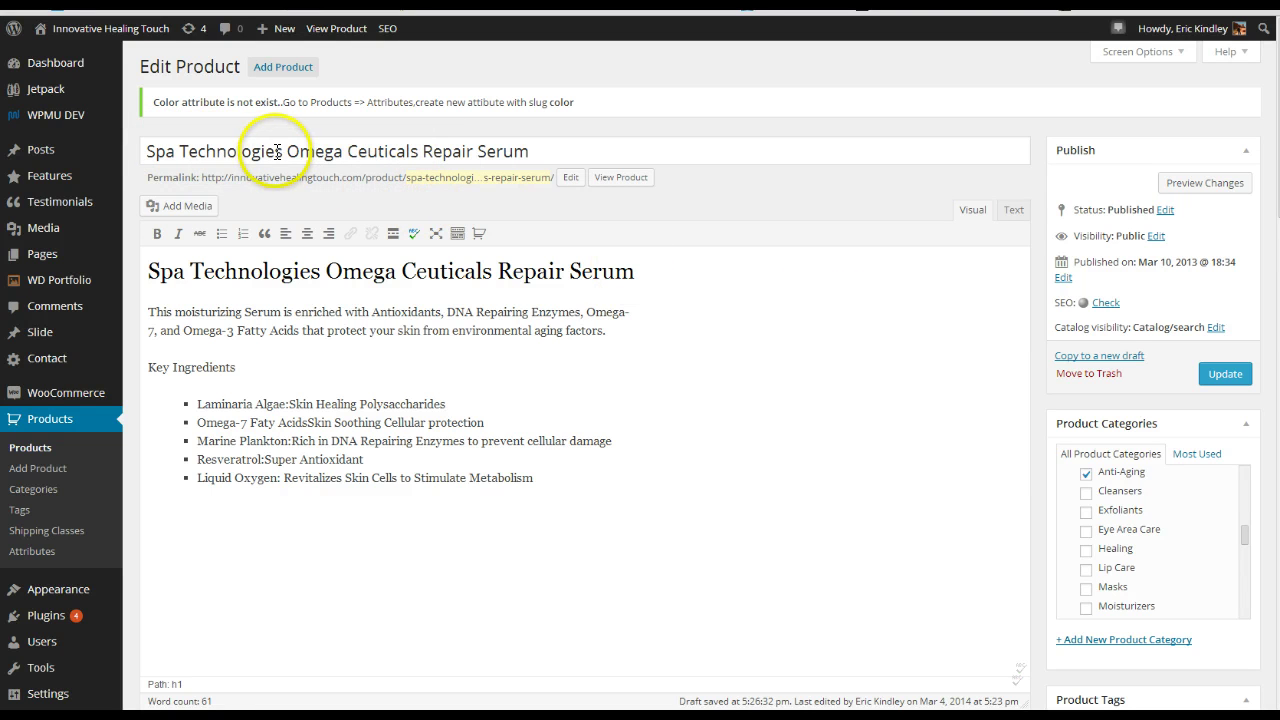
{"action": "left_click_drag", "start_coordinate": [282, 151], "coordinate": [148, 149]}
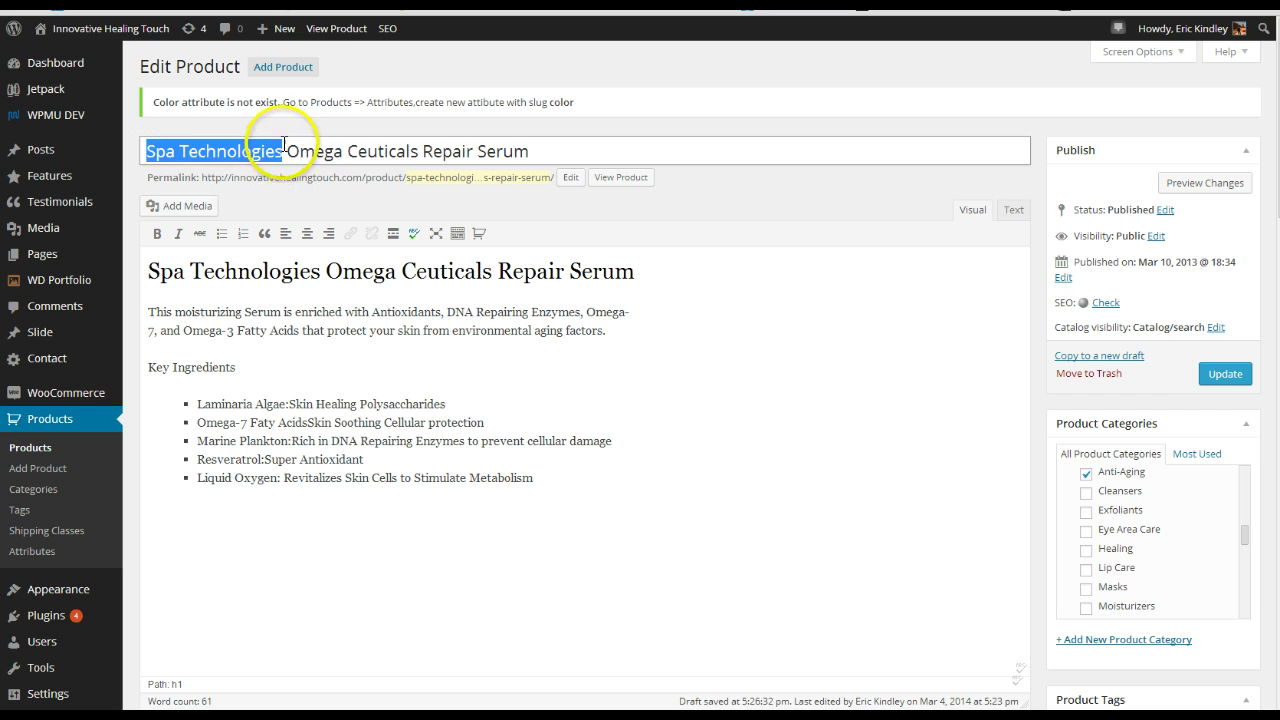
{"action": "left_click_drag", "start_coordinate": [338, 151], "coordinate": [338, 151]}
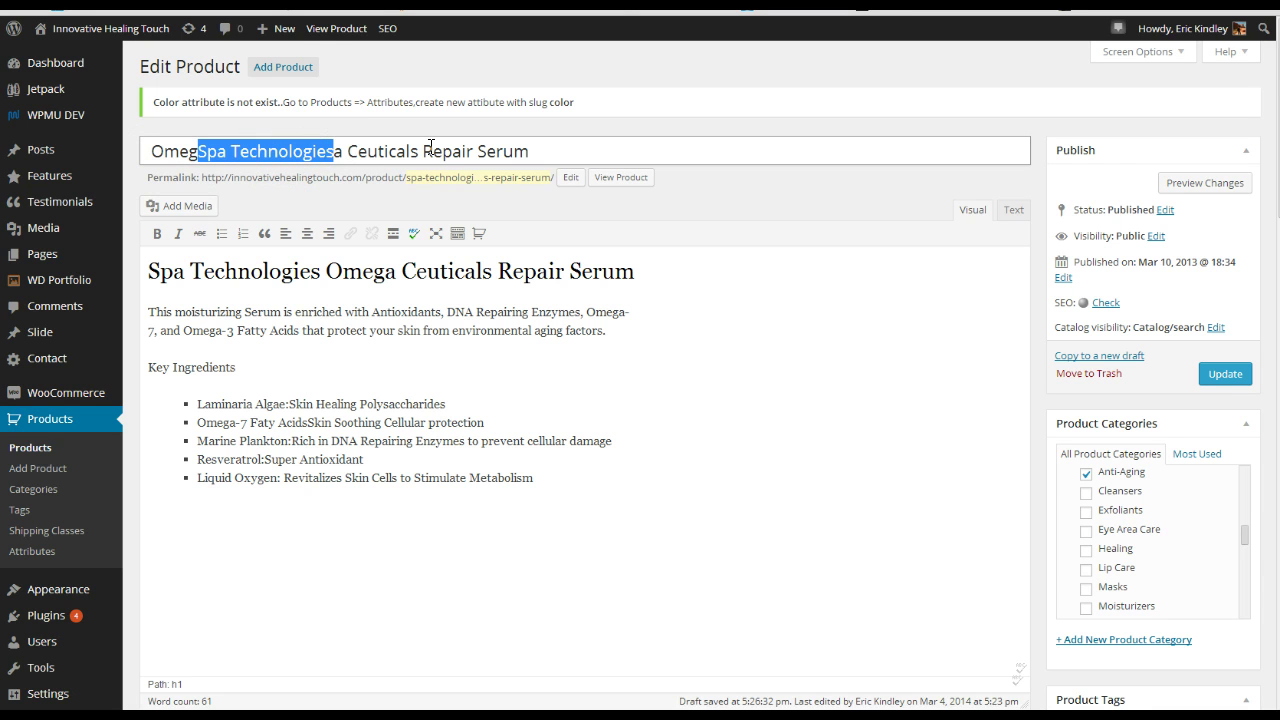
{"action": "key", "text": "ctrl+z"}
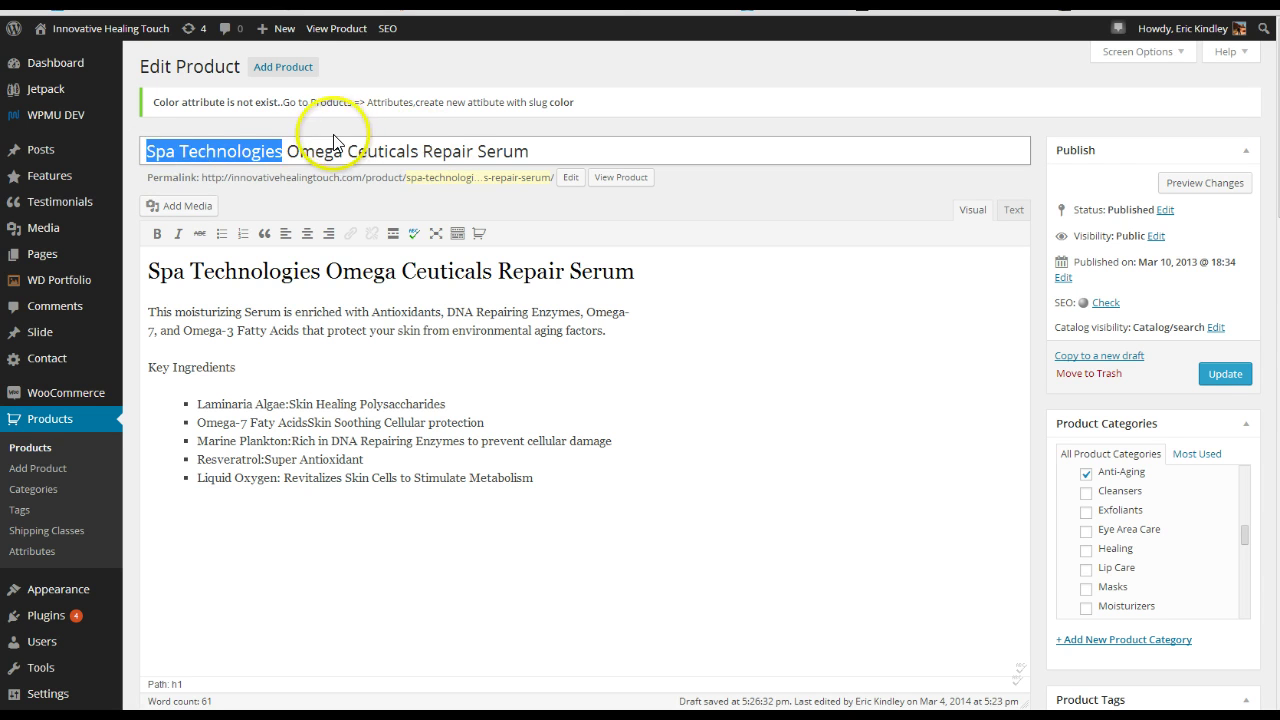
{"action": "left_click", "coordinate": [289, 151]}
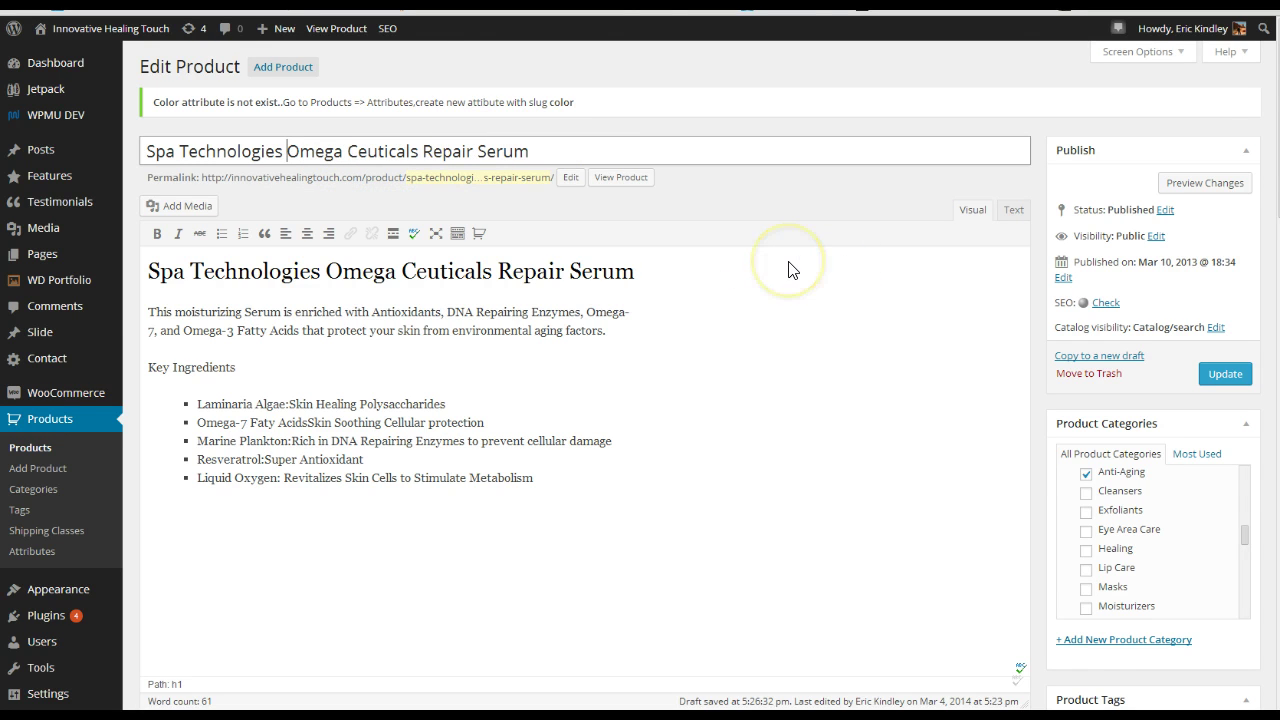
- Look over the serum's product categories, tags, gallery and product image sections
{"action": "scroll", "coordinate": [760, 268], "scroll_direction": "down", "scroll_amount": 3}
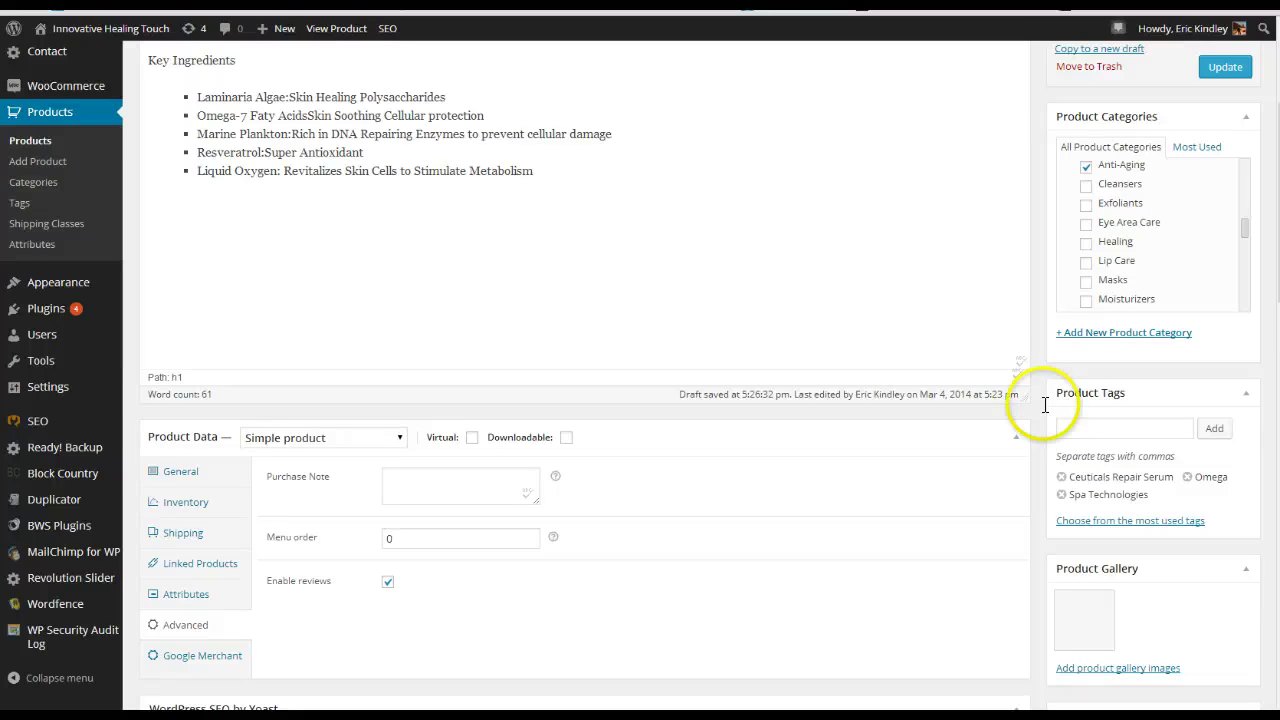
{"action": "scroll", "coordinate": [1003, 362], "scroll_direction": "down", "scroll_amount": 2}
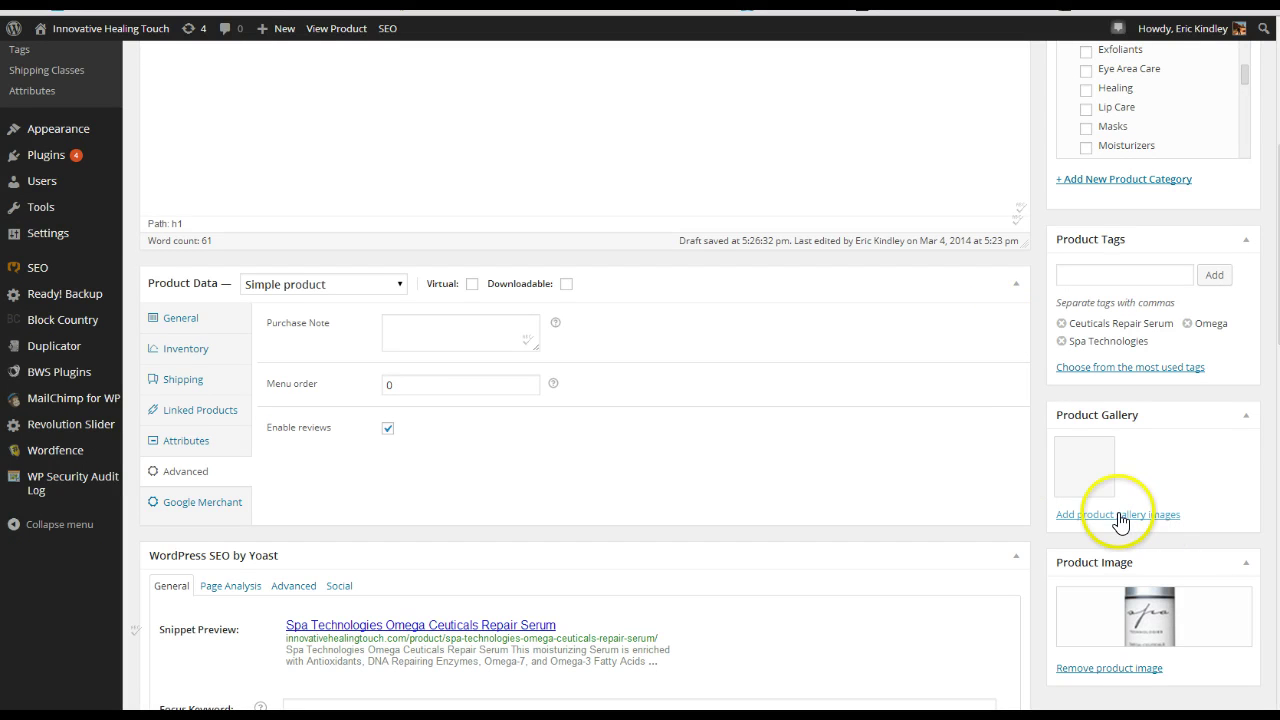
{"action": "scroll", "coordinate": [1128, 343], "scroll_direction": "up", "scroll_amount": 6}
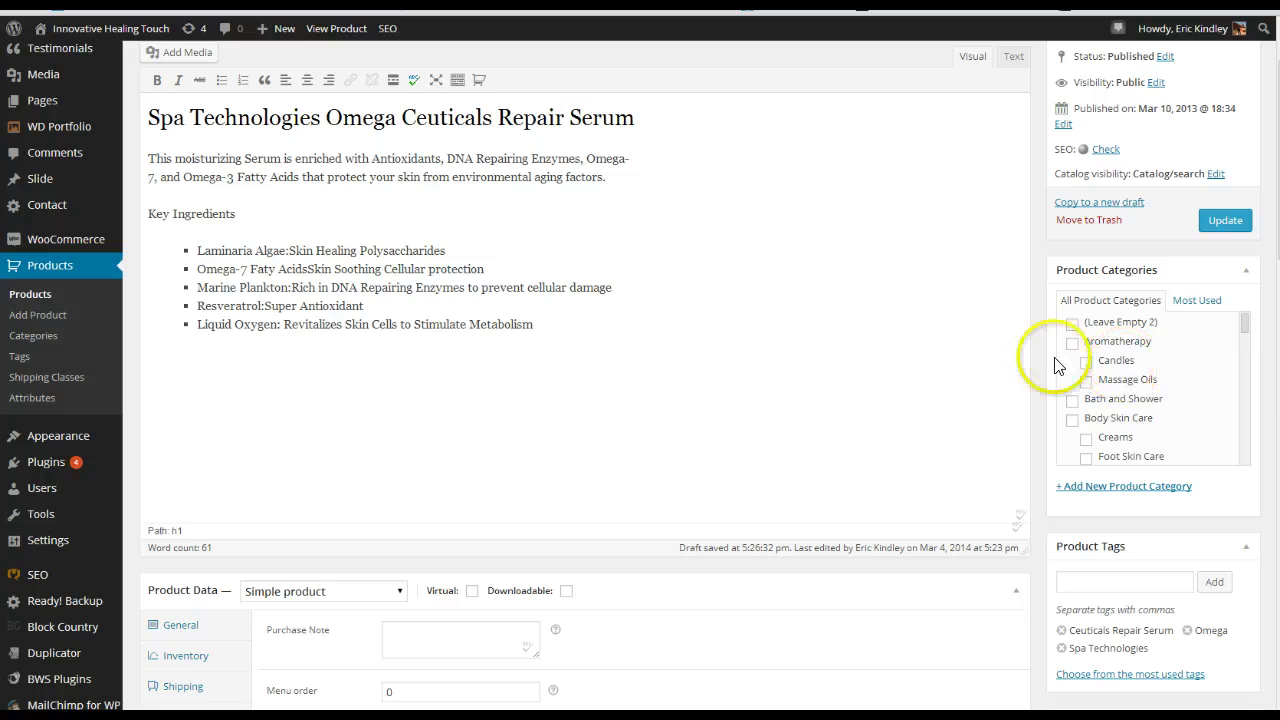
{"action": "scroll", "coordinate": [1065, 350], "scroll_direction": "down", "scroll_amount": 3}
{"action": "left_click", "coordinate": [1086, 323]}
{"action": "scroll", "coordinate": [1249, 357], "scroll_direction": "down", "scroll_amount": 2}
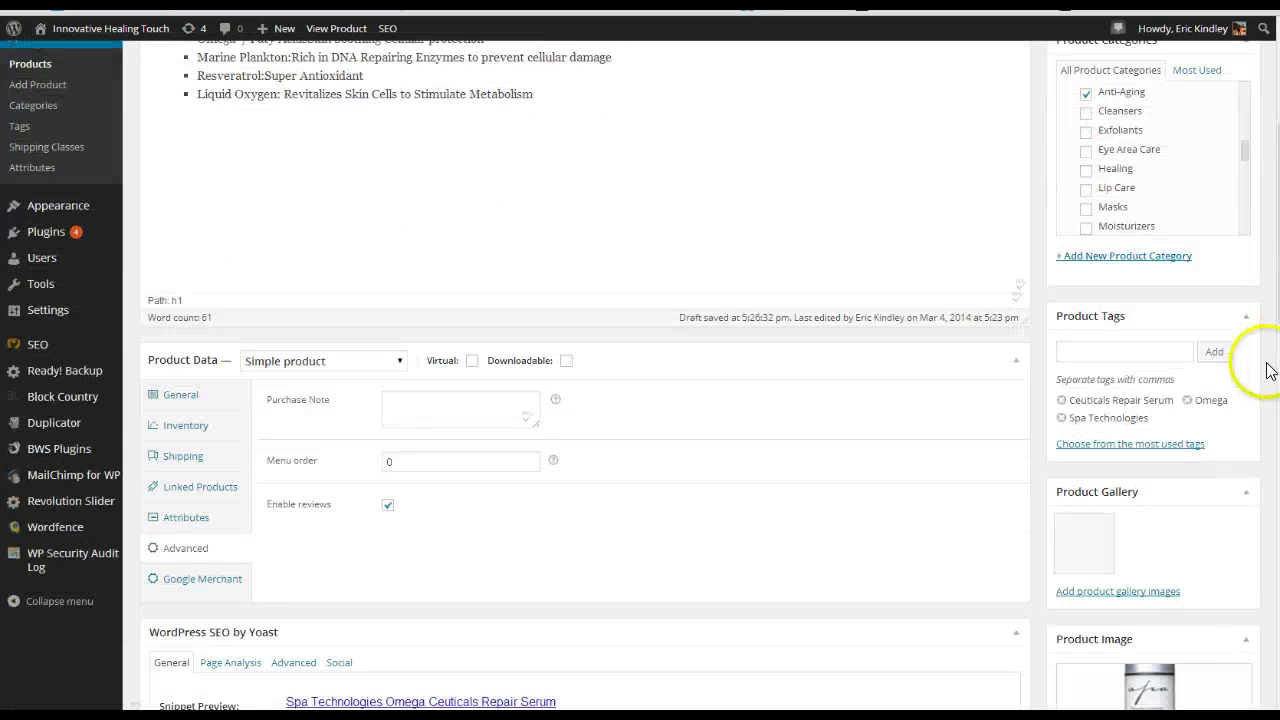
- Start a file upload for the serum's product gallery and open the Innovative folder in Downloads
{"action": "scroll", "coordinate": [1230, 430], "scroll_direction": "down", "scroll_amount": 1}
{"action": "left_click", "coordinate": [1160, 521]}
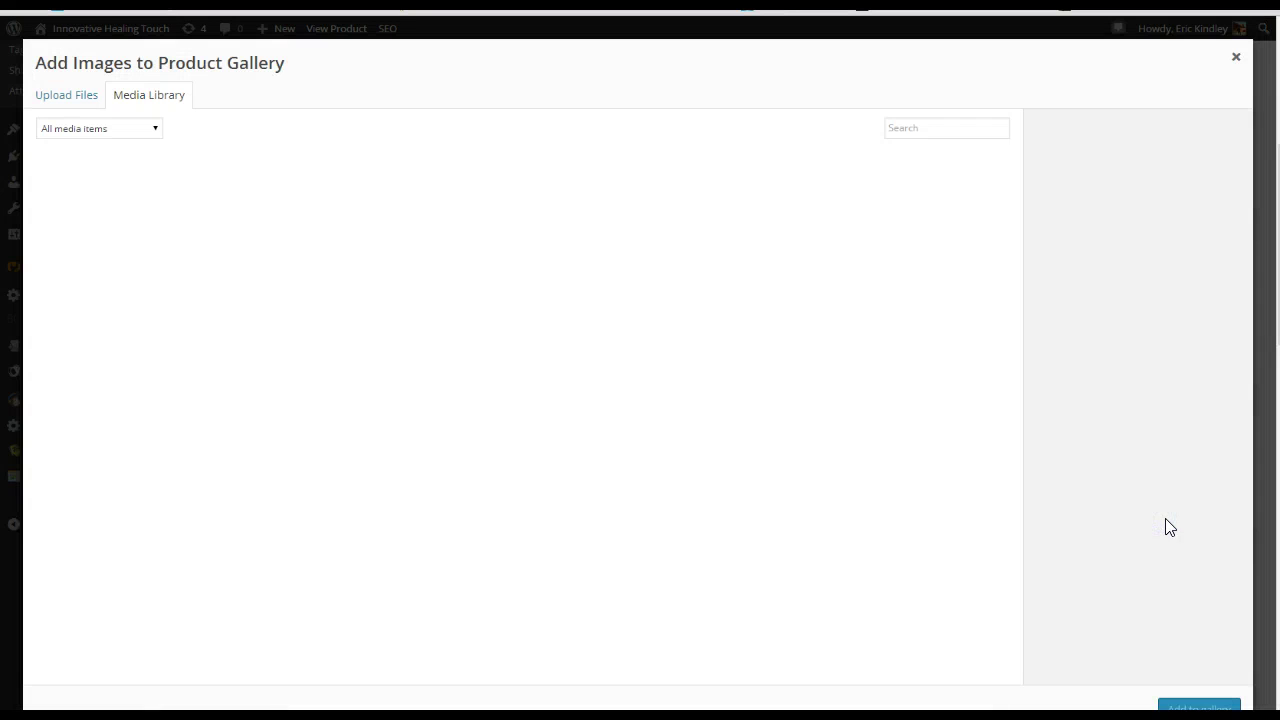
{"action": "left_click", "coordinate": [555, 377]}
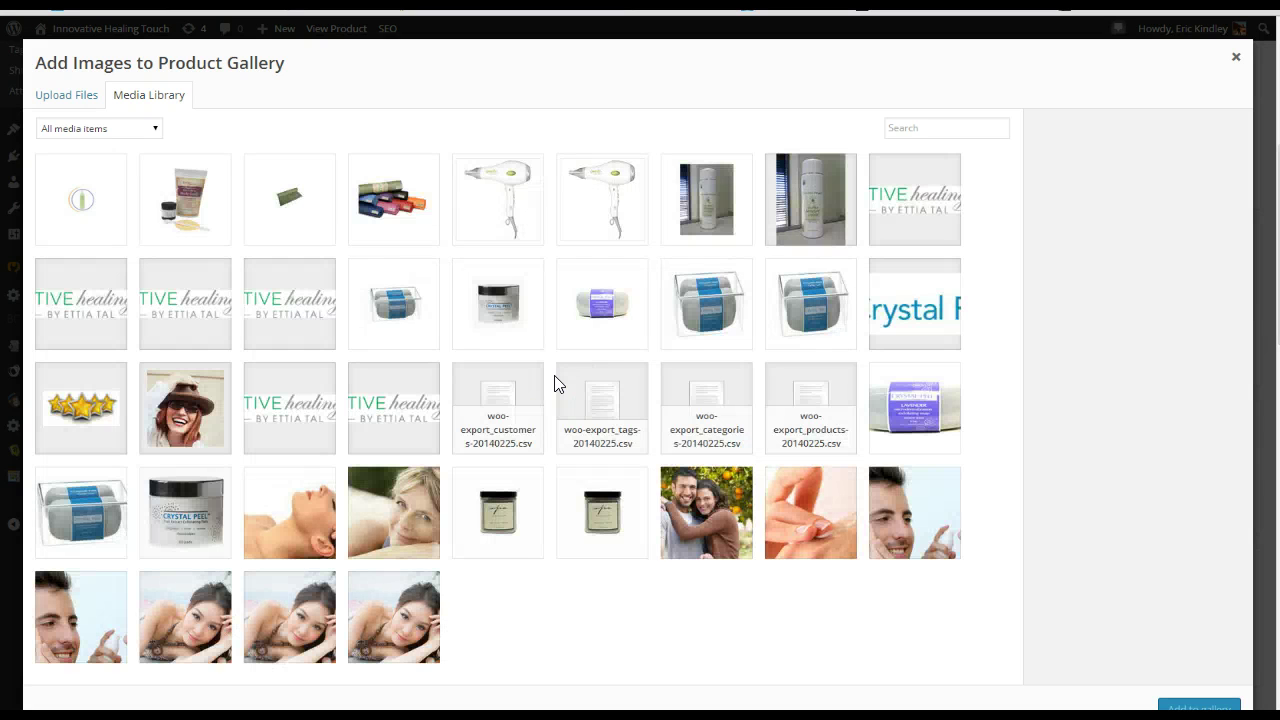
{"action": "left_click", "coordinate": [78, 95]}
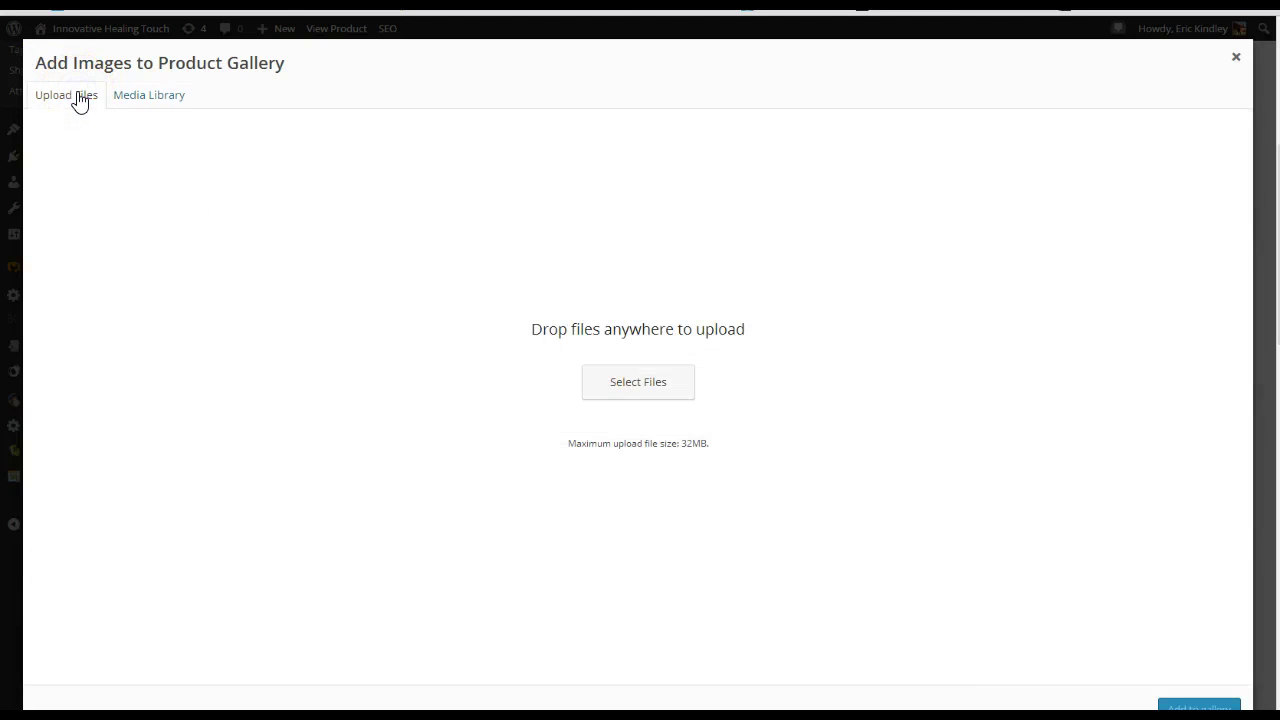
{"action": "left_click", "coordinate": [668, 386]}
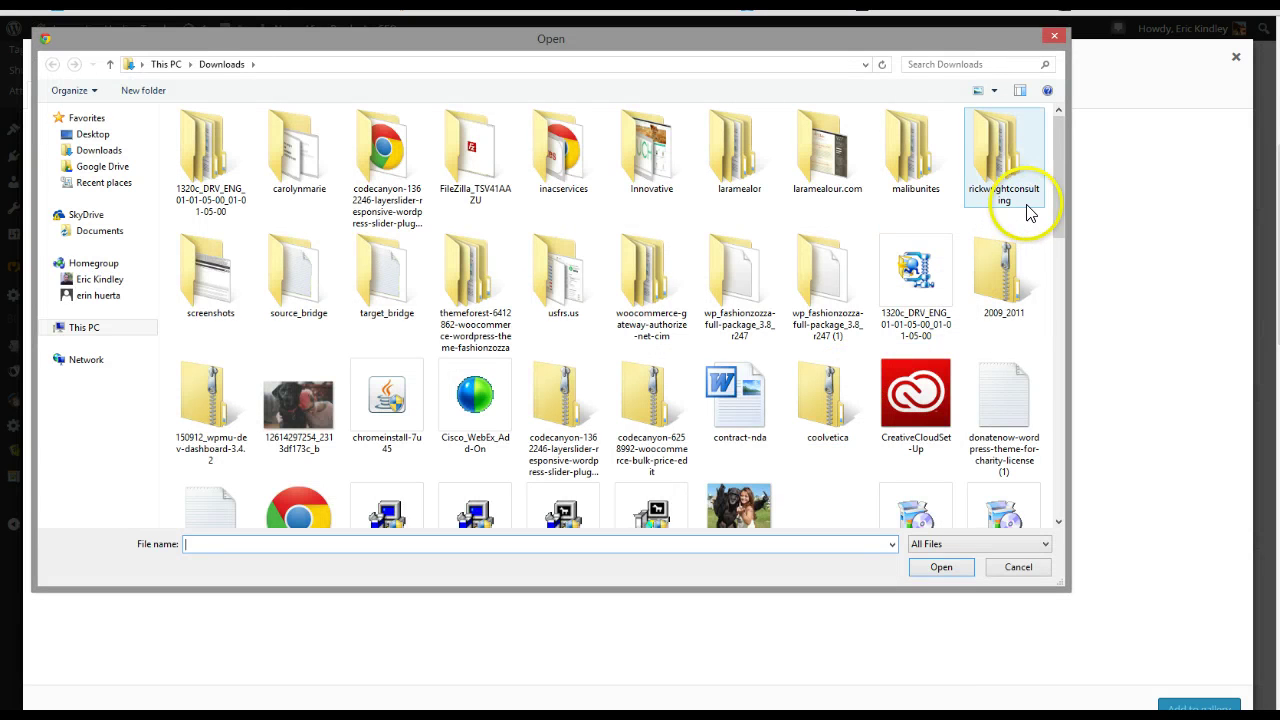
{"action": "double_click", "coordinate": [665, 139]}
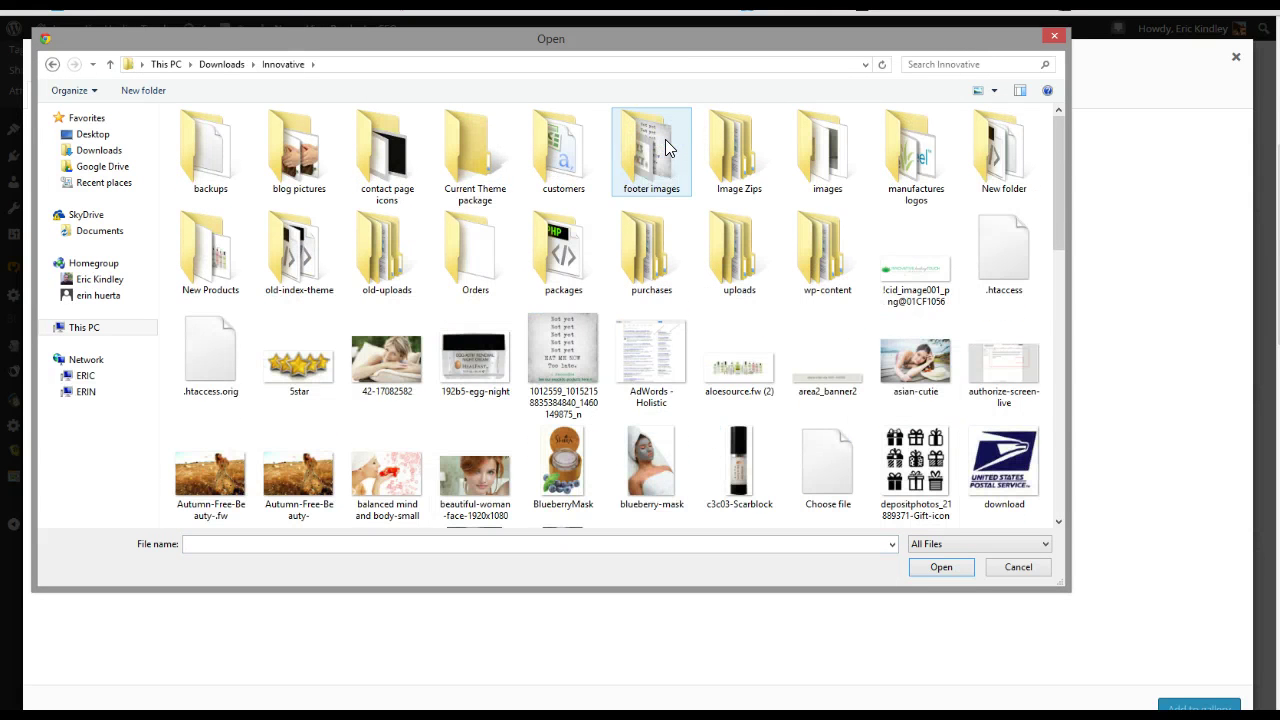
{"action": "double_click", "coordinate": [735, 145]}
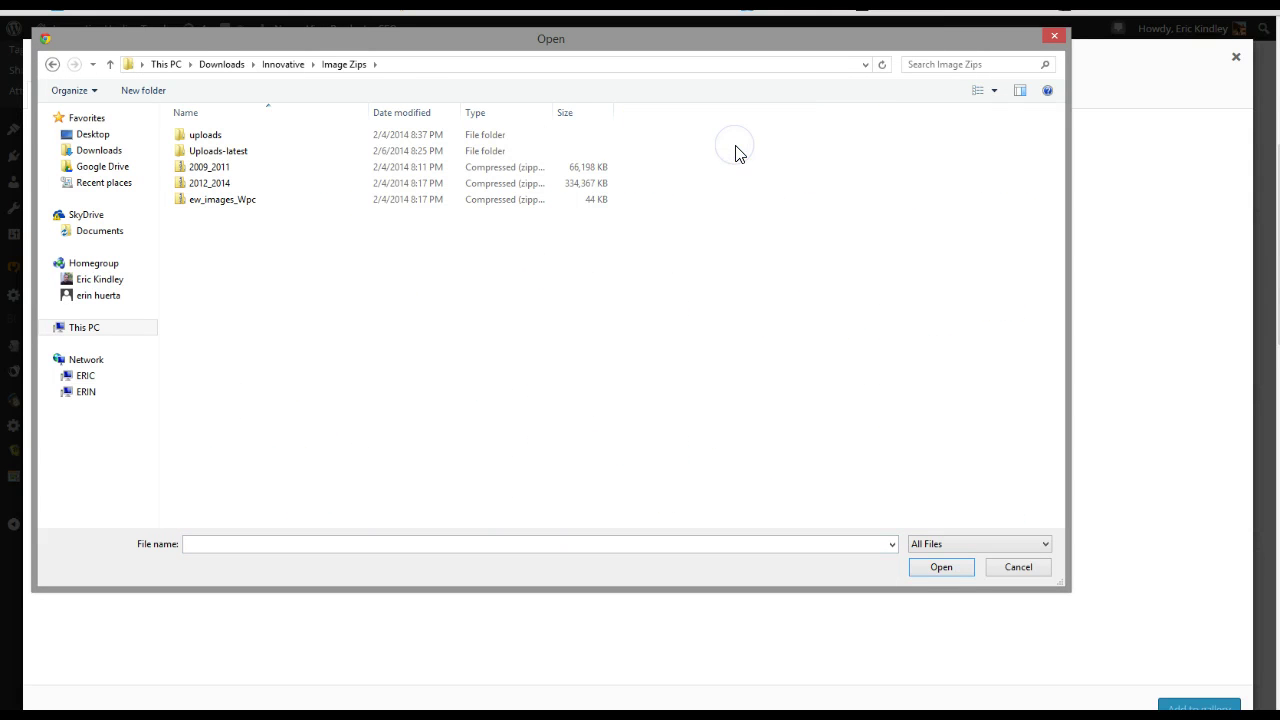
{"action": "left_click", "coordinate": [300, 175]}
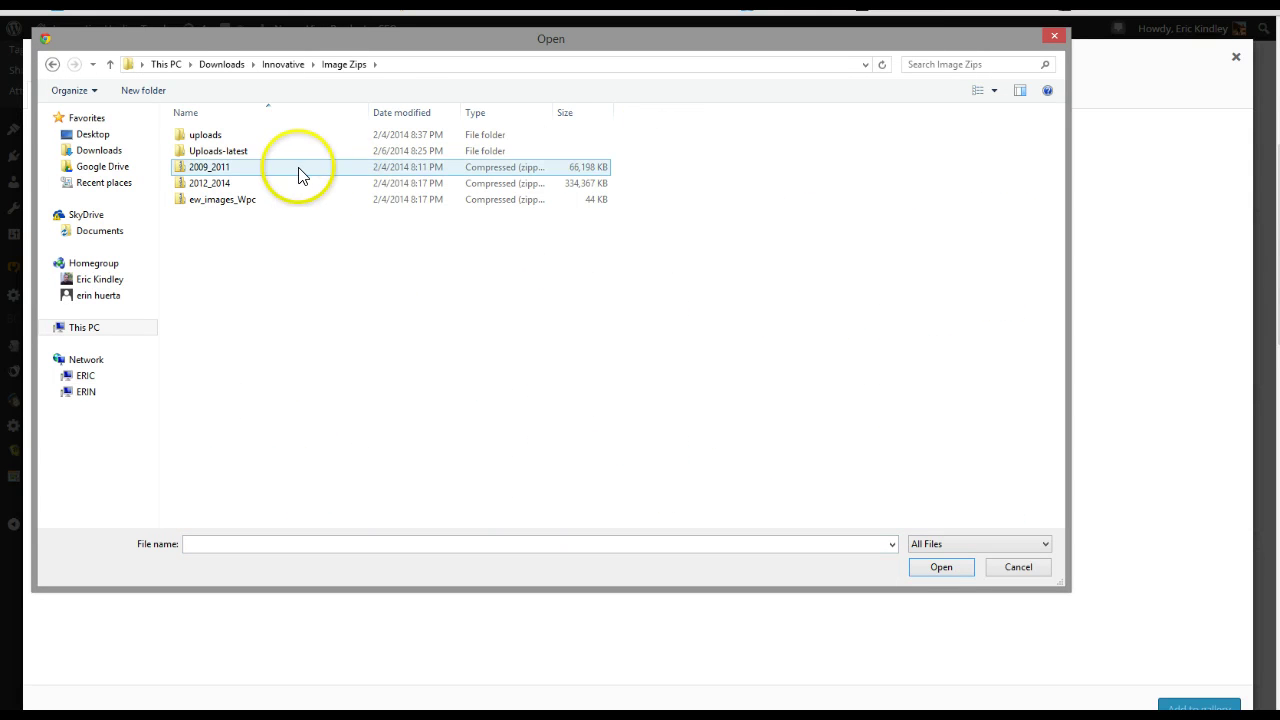
{"action": "left_click", "coordinate": [289, 63]}
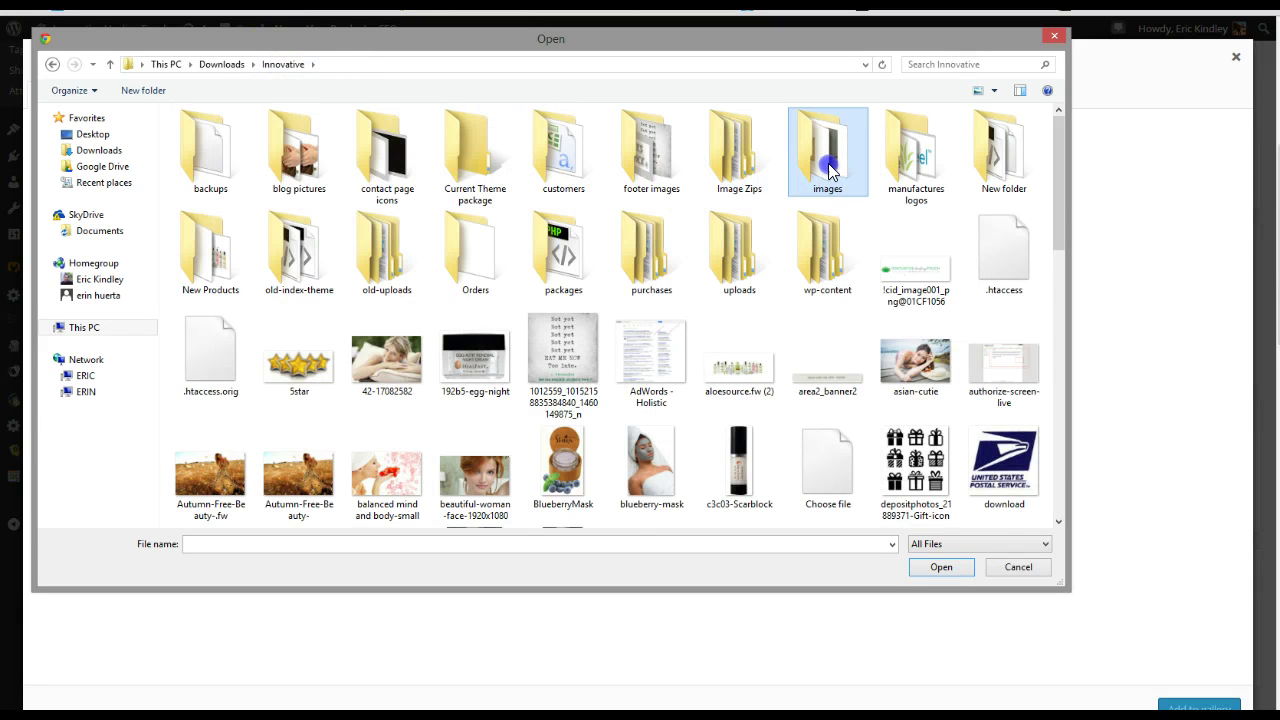
- Upload the complexion control serum image from the images folder and add it to the serum's product gallery
{"action": "double_click", "coordinate": [823, 160]}
{"action": "left_click_drag", "start_coordinate": [1059, 152], "coordinate": [1068, 207]}
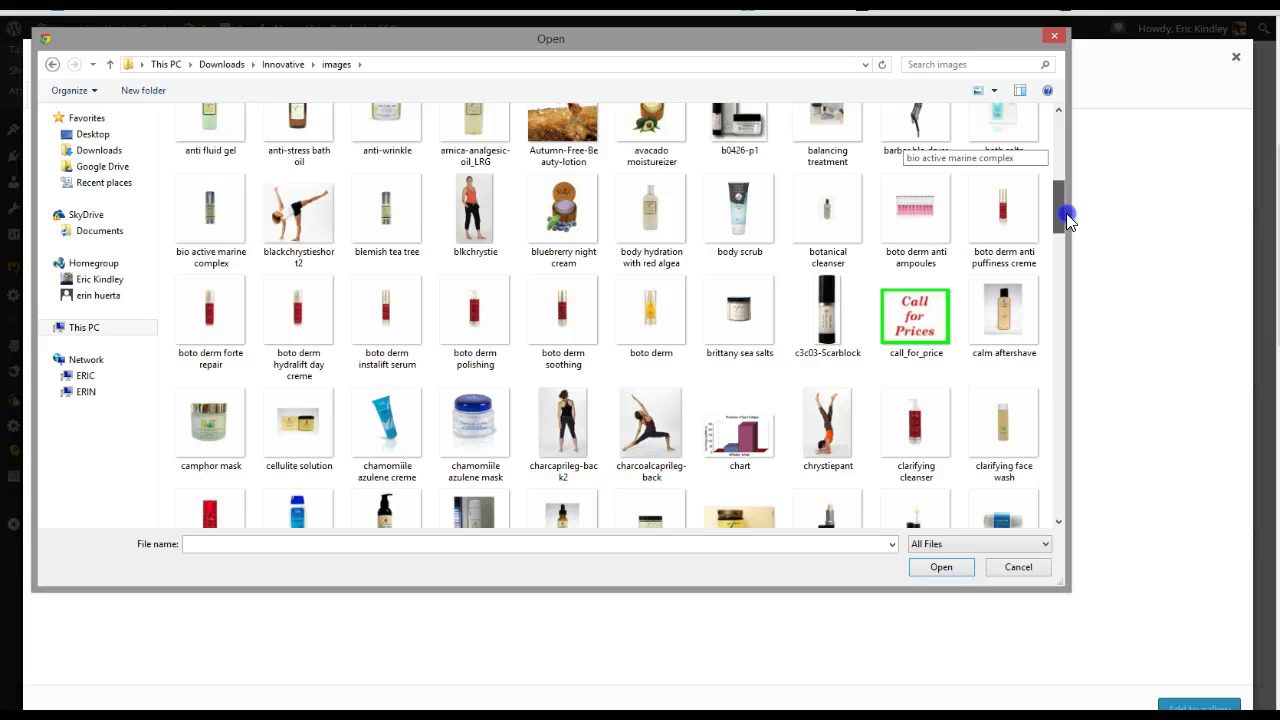
{"action": "left_click_drag", "start_coordinate": [1067, 221], "coordinate": [1070, 245]}
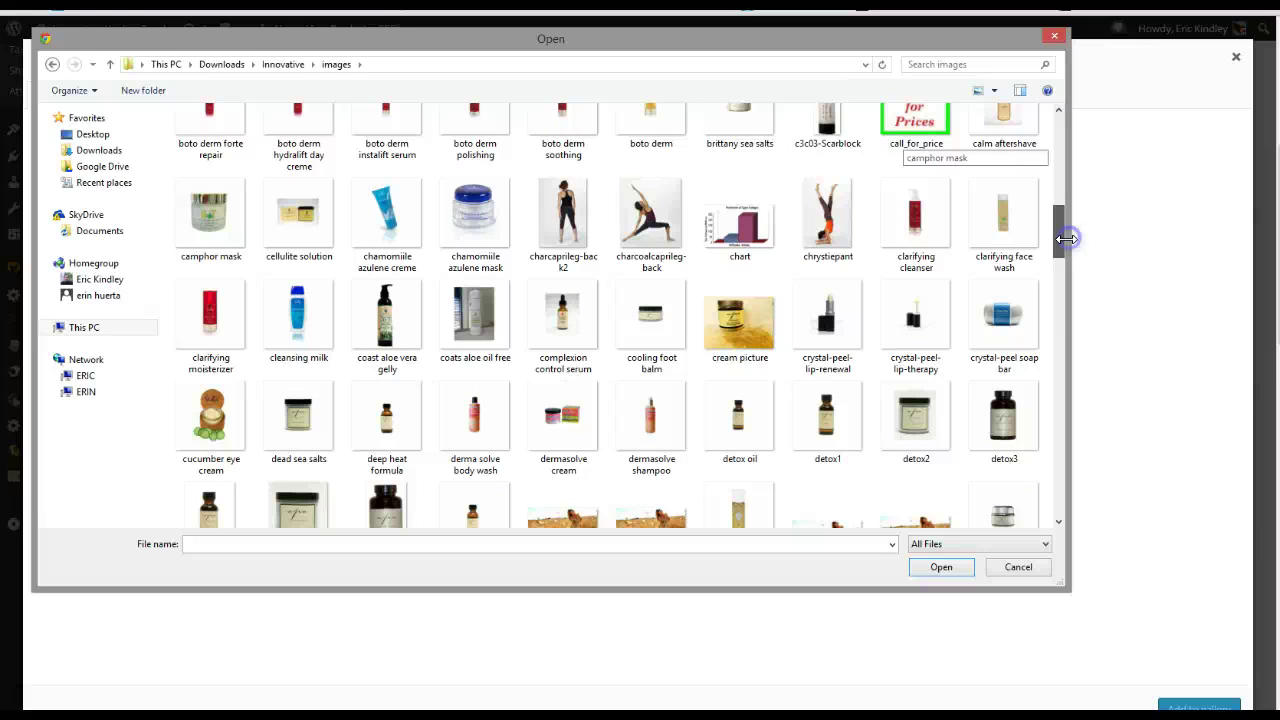
{"action": "left_click", "coordinate": [557, 309]}
{"action": "left_click", "coordinate": [968, 577]}
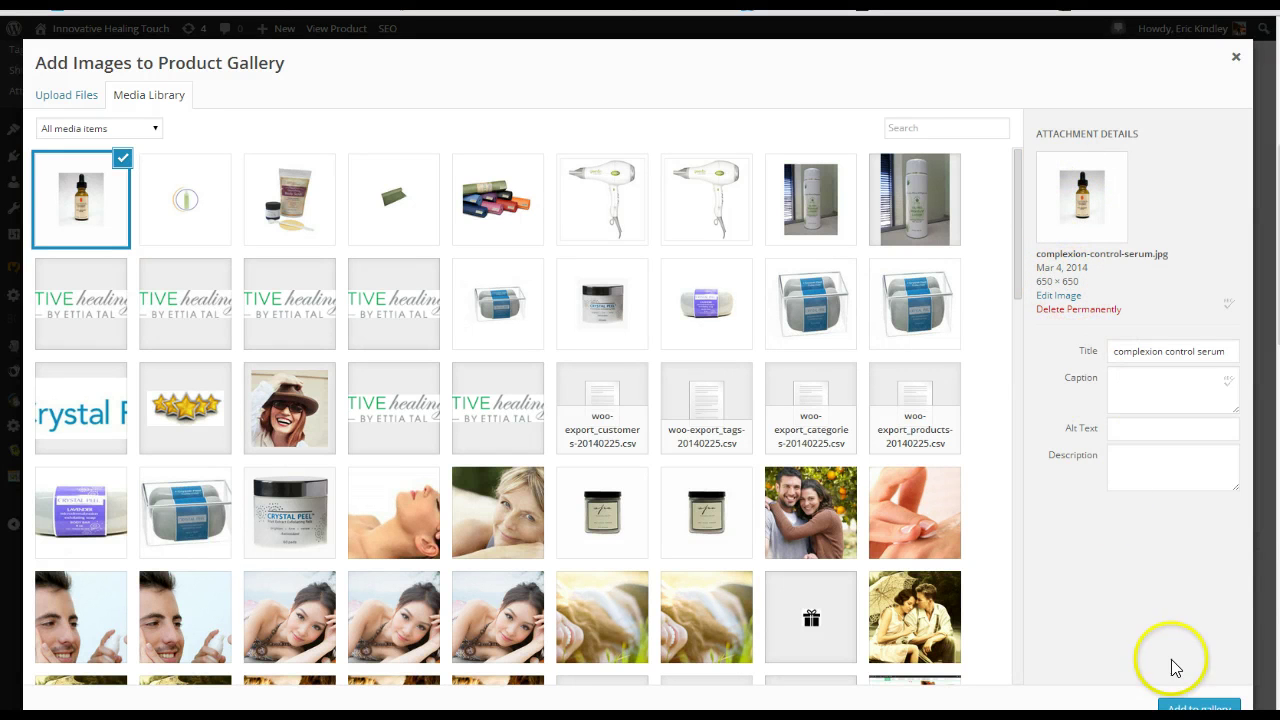
{"action": "left_click", "coordinate": [1224, 708]}
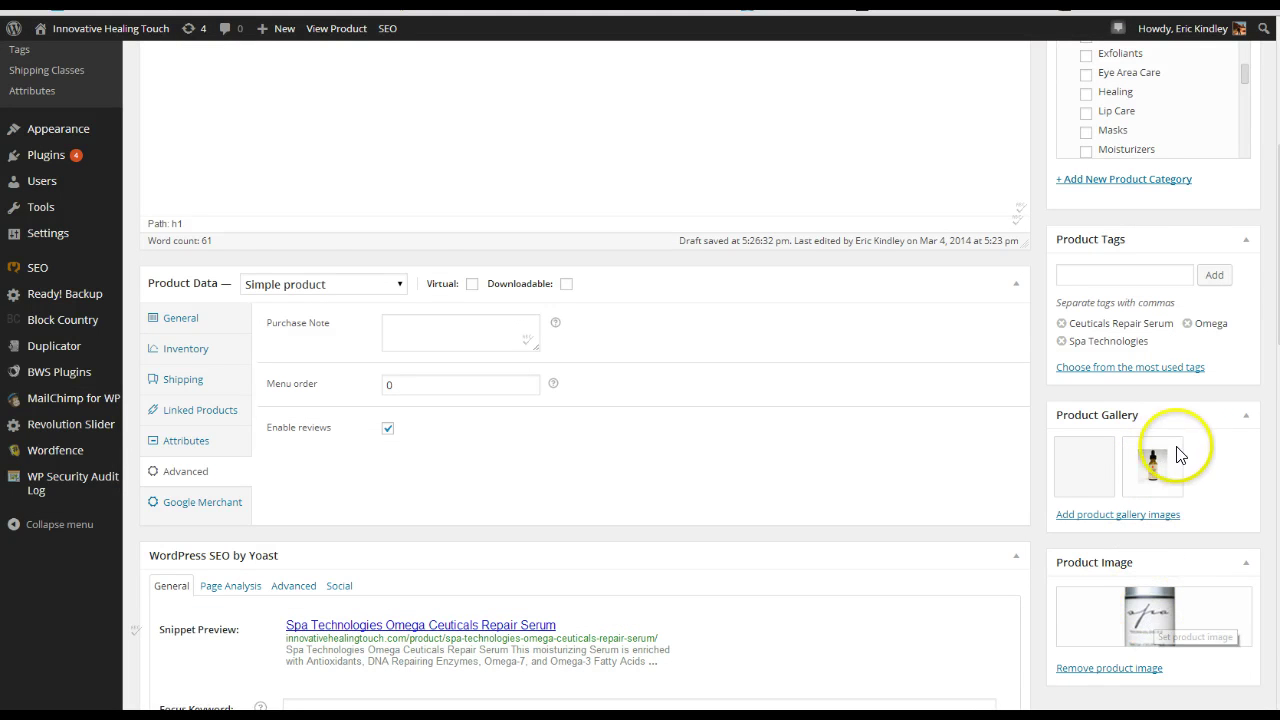
- Preview the product changes in a new tab and examine the serum's image, price and description on the shop page
{"action": "scroll", "coordinate": [1190, 400], "scroll_direction": "up", "scroll_amount": 5}
{"action": "right_click", "coordinate": [1220, 192]}
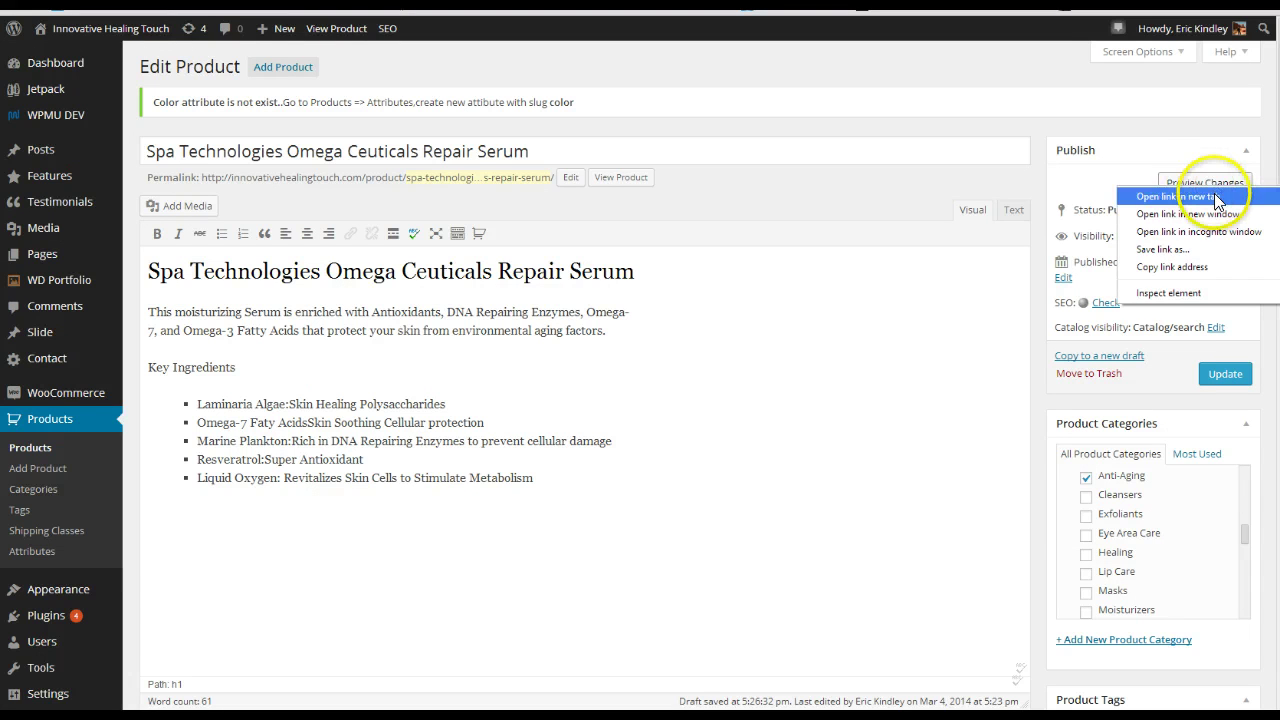
{"action": "left_click", "coordinate": [1218, 197]}
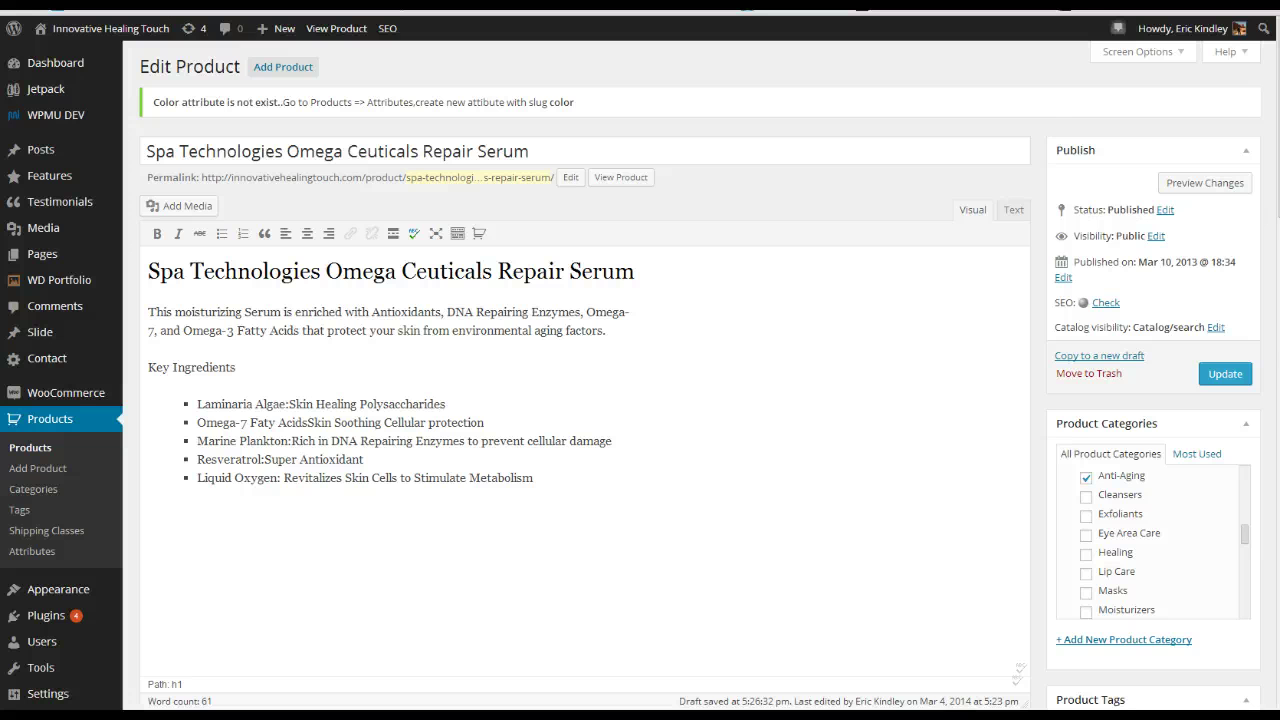
{"action": "left_click", "coordinate": [490, 5]}
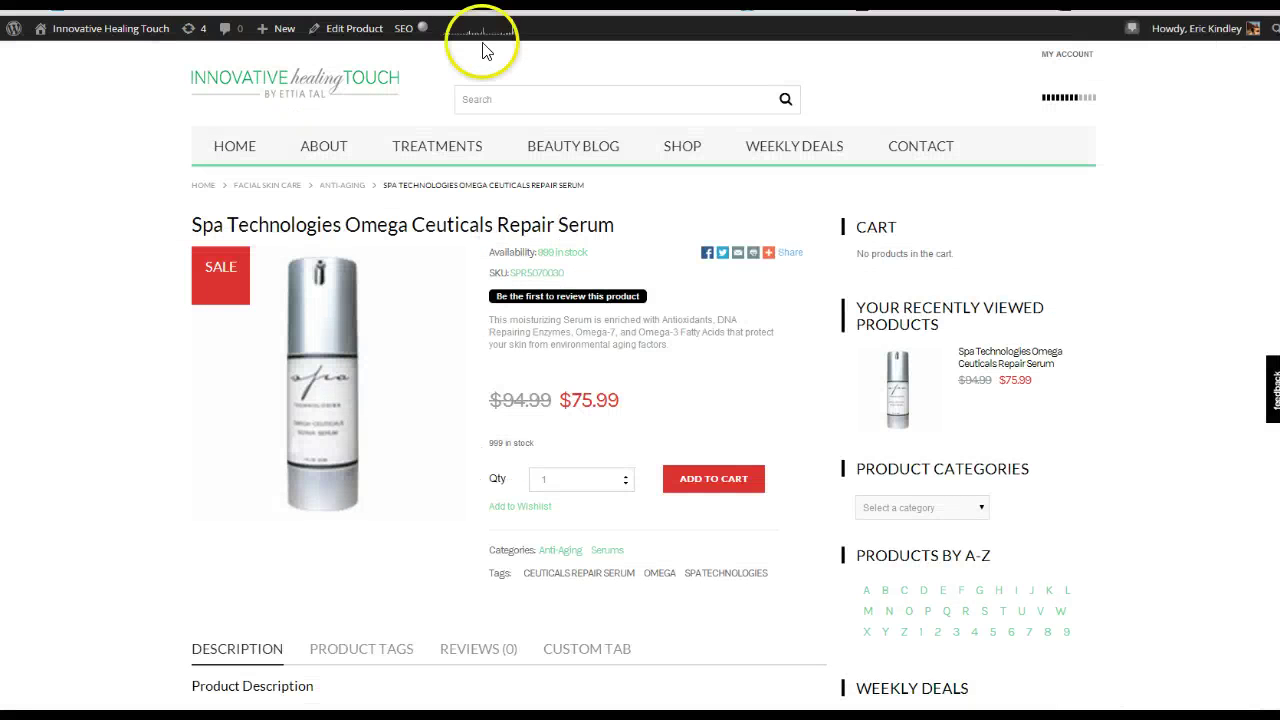
{"action": "scroll", "coordinate": [57, 293], "scroll_direction": "down", "scroll_amount": 3}
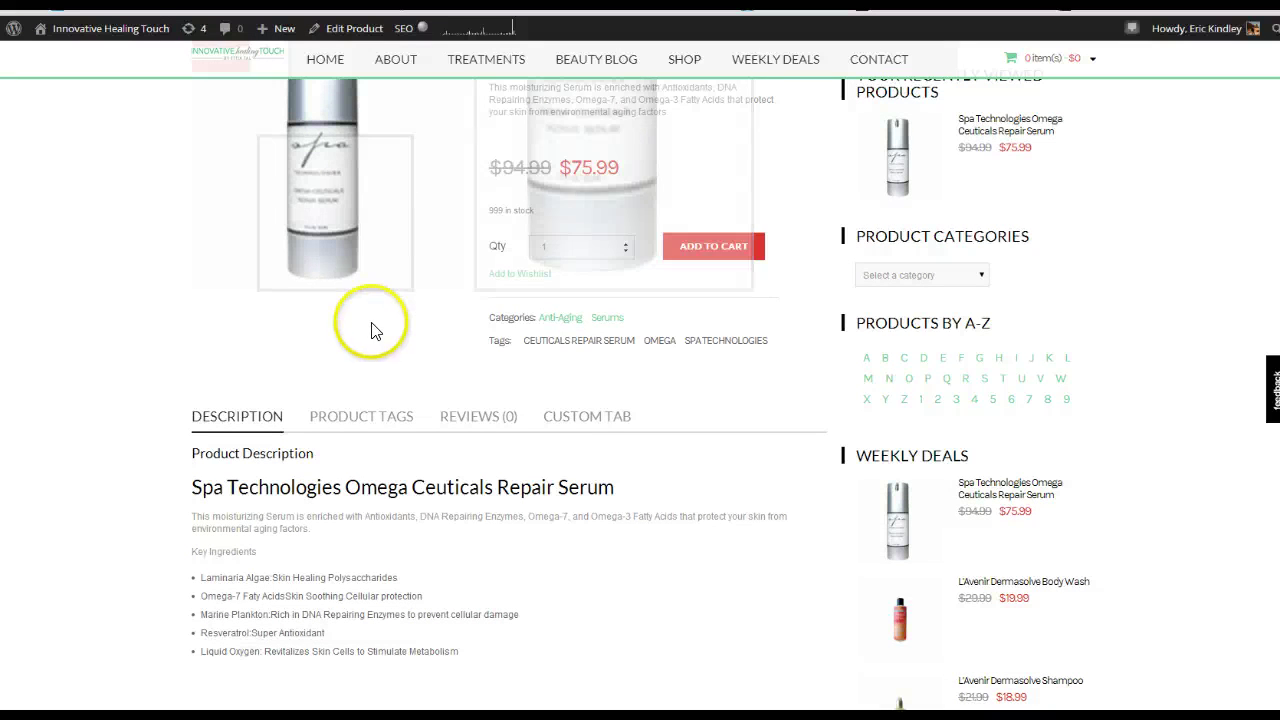
{"action": "scroll", "coordinate": [250, 323], "scroll_direction": "up", "scroll_amount": 1}
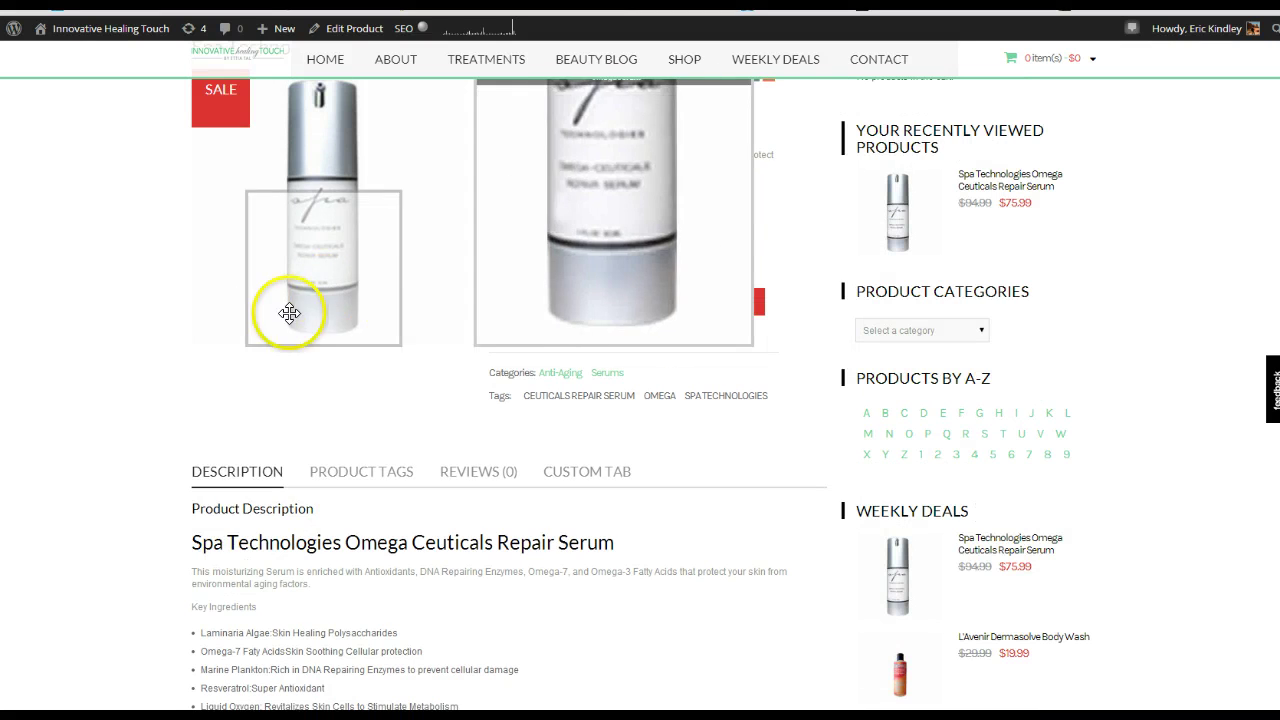
{"action": "scroll", "coordinate": [265, 350], "scroll_direction": "up", "scroll_amount": 3}
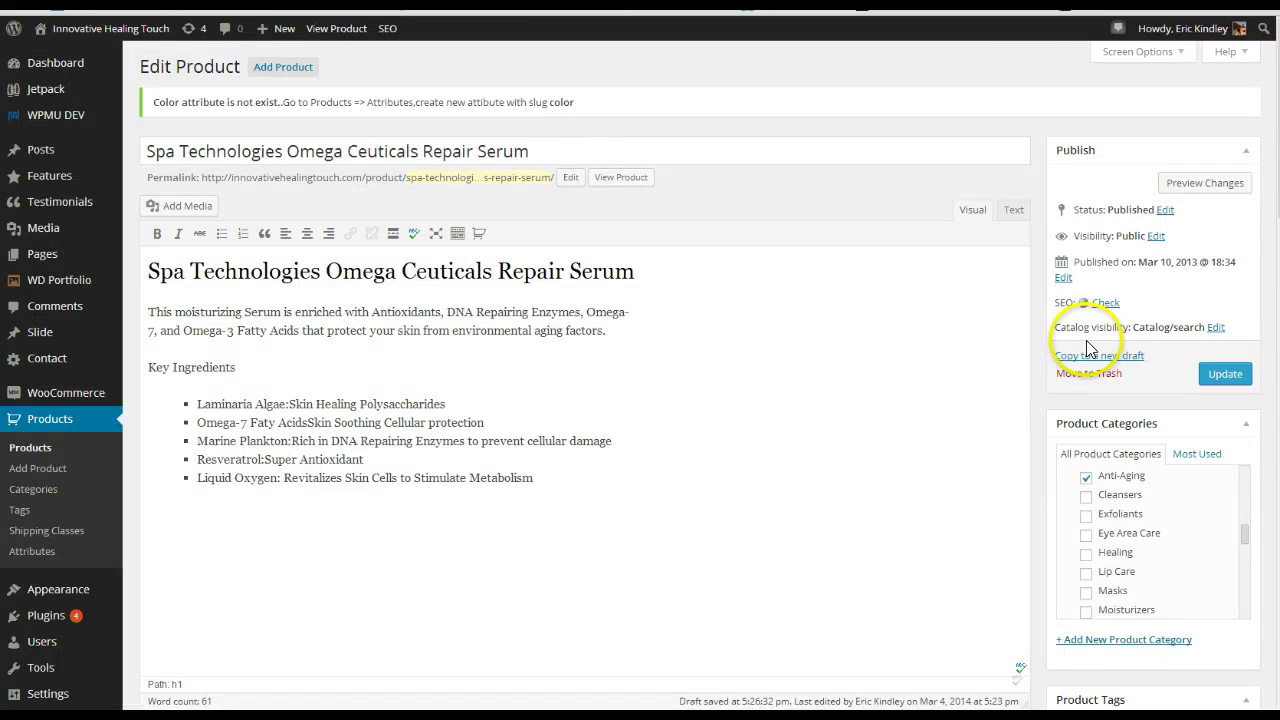
- Remove the complexion control serum image from the serum's product gallery
{"action": "scroll", "coordinate": [1080, 340], "scroll_direction": "down", "scroll_amount": 5}
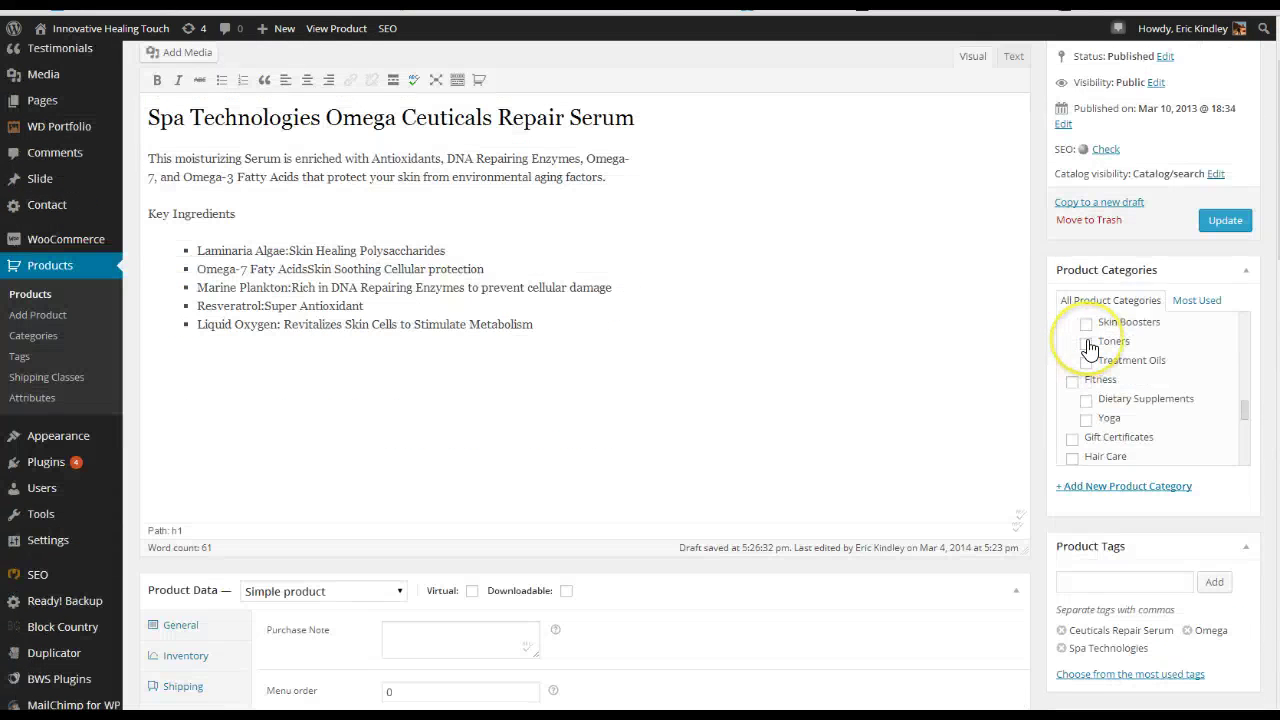
{"action": "scroll", "coordinate": [1090, 347], "scroll_direction": "down", "scroll_amount": 3}
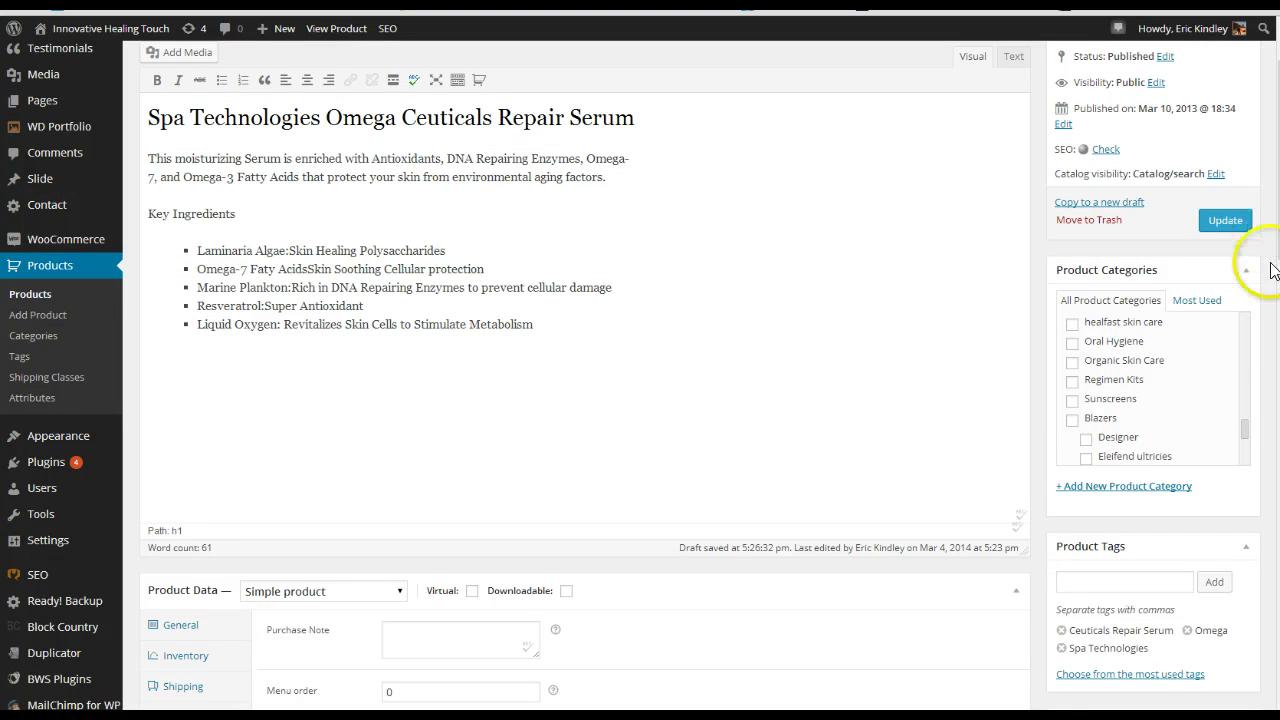
{"action": "scroll", "coordinate": [1110, 380], "scroll_direction": "down", "scroll_amount": 3}
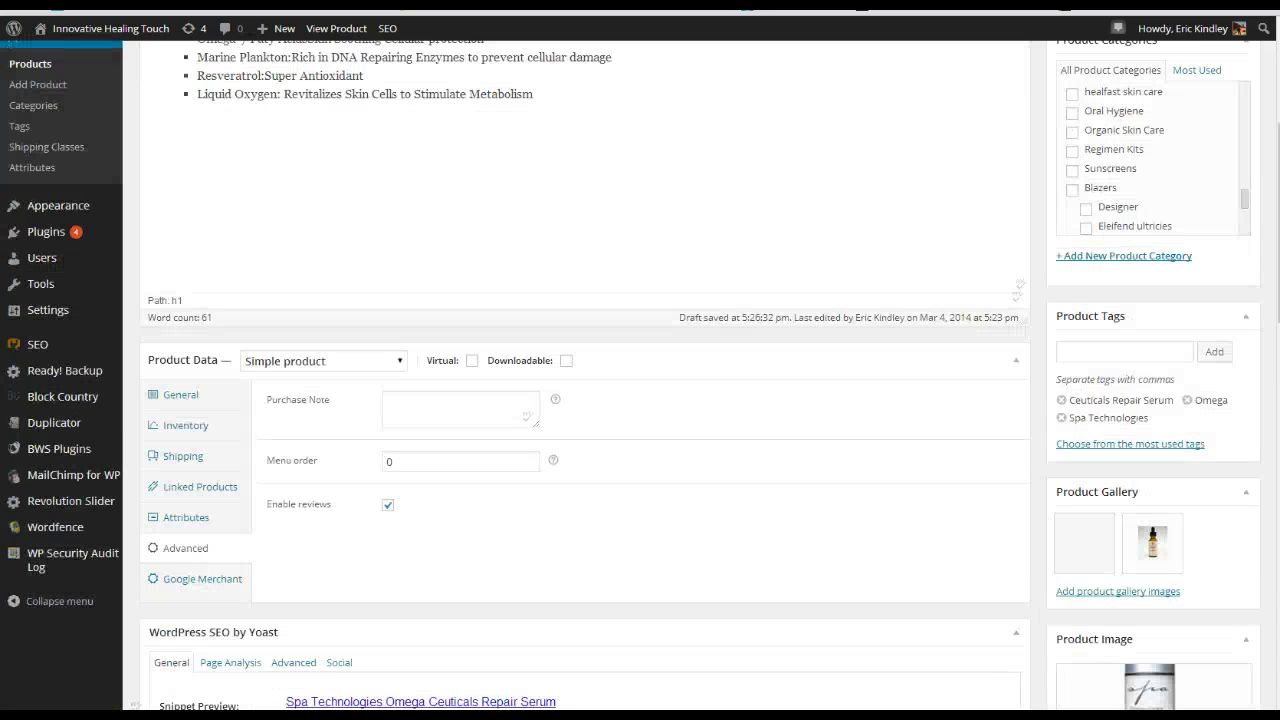
{"action": "scroll", "coordinate": [1223, 371], "scroll_direction": "down", "scroll_amount": 2}
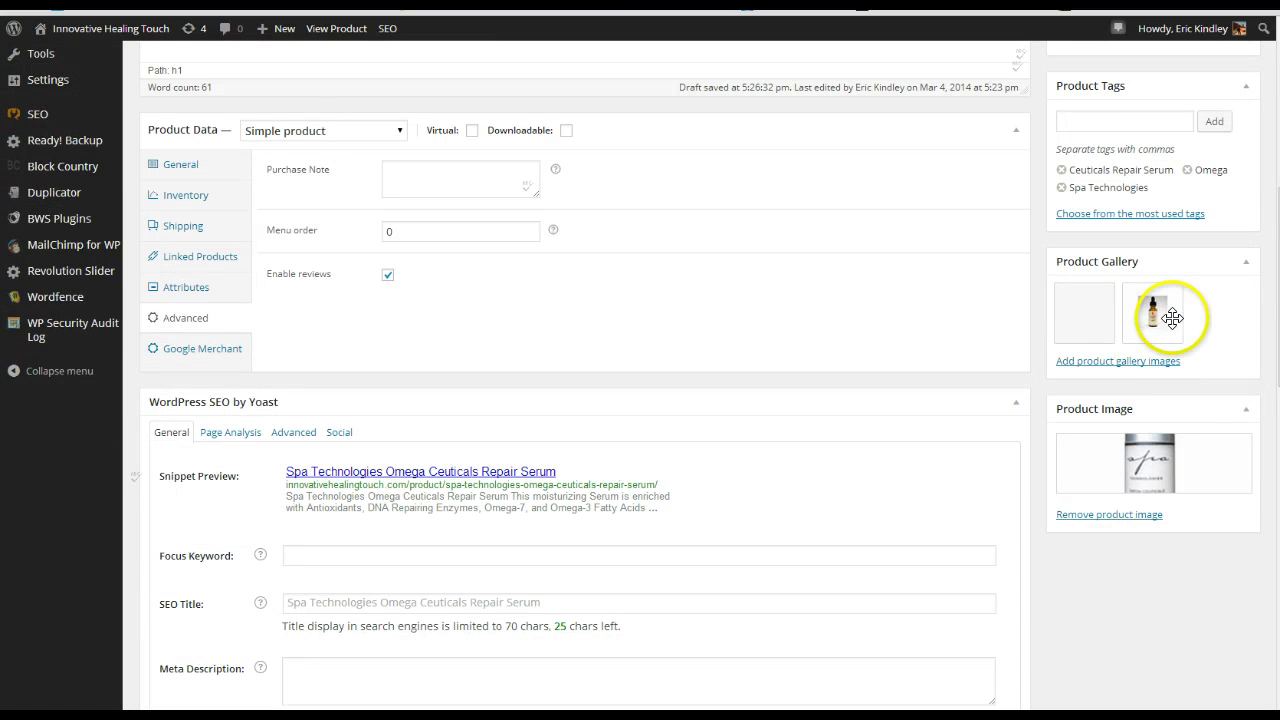
{"action": "left_click", "coordinate": [1179, 287]}
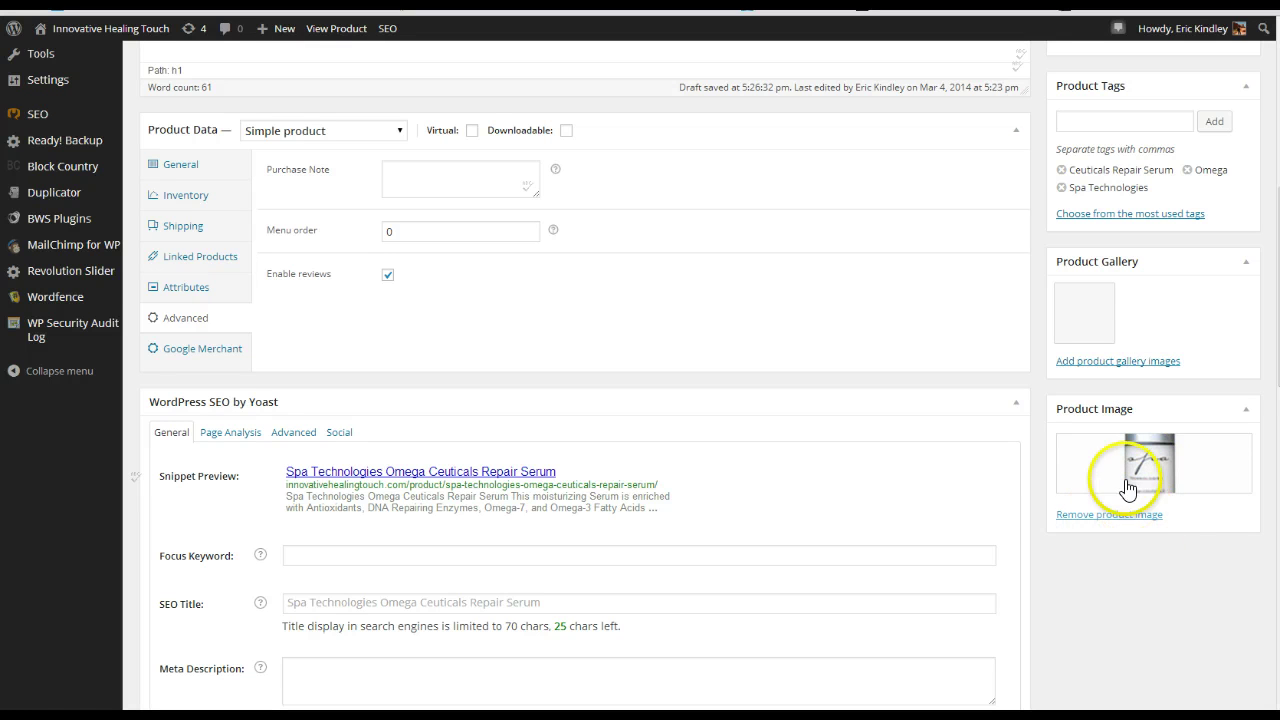
- Review the gallery and product image sections, SEO fields, product layout, custom fields and product short description
{"action": "mouse_move", "coordinate": [1079, 341]}
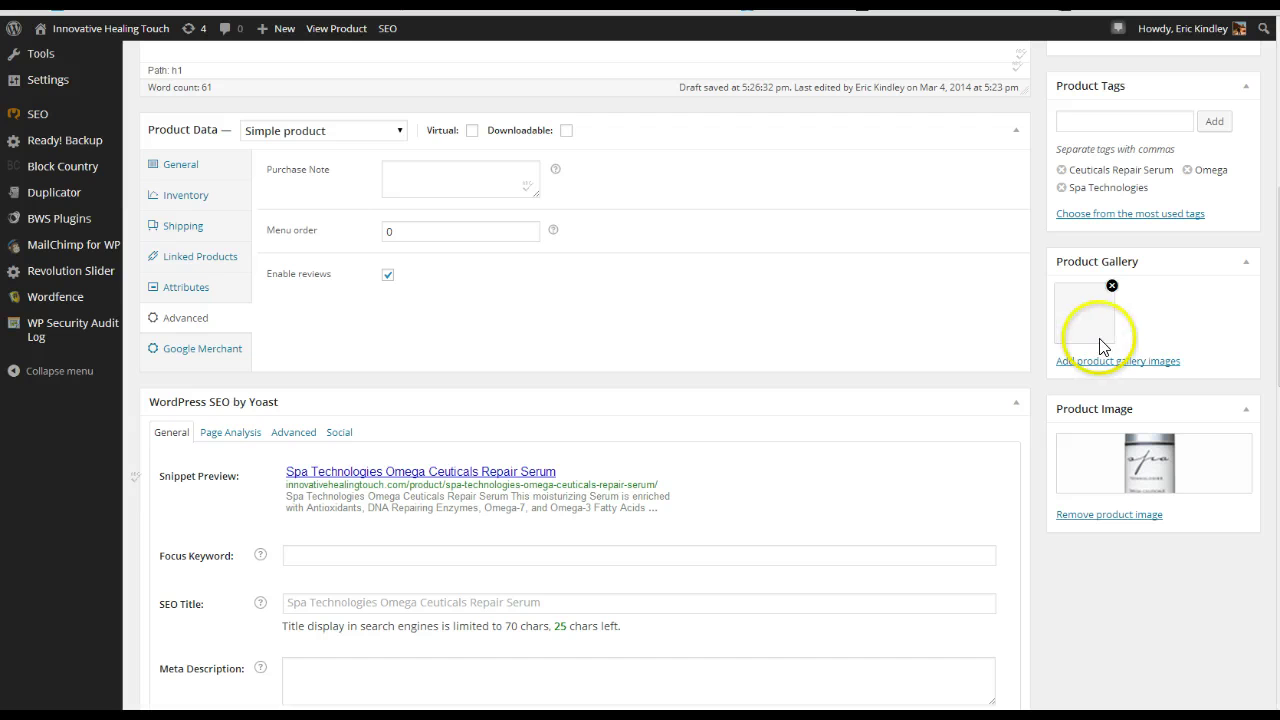
{"action": "left_click_drag", "start_coordinate": [1277, 285], "coordinate": [1269, 307]}
{"action": "scroll", "coordinate": [1270, 316], "scroll_direction": "up", "scroll_amount": 1}
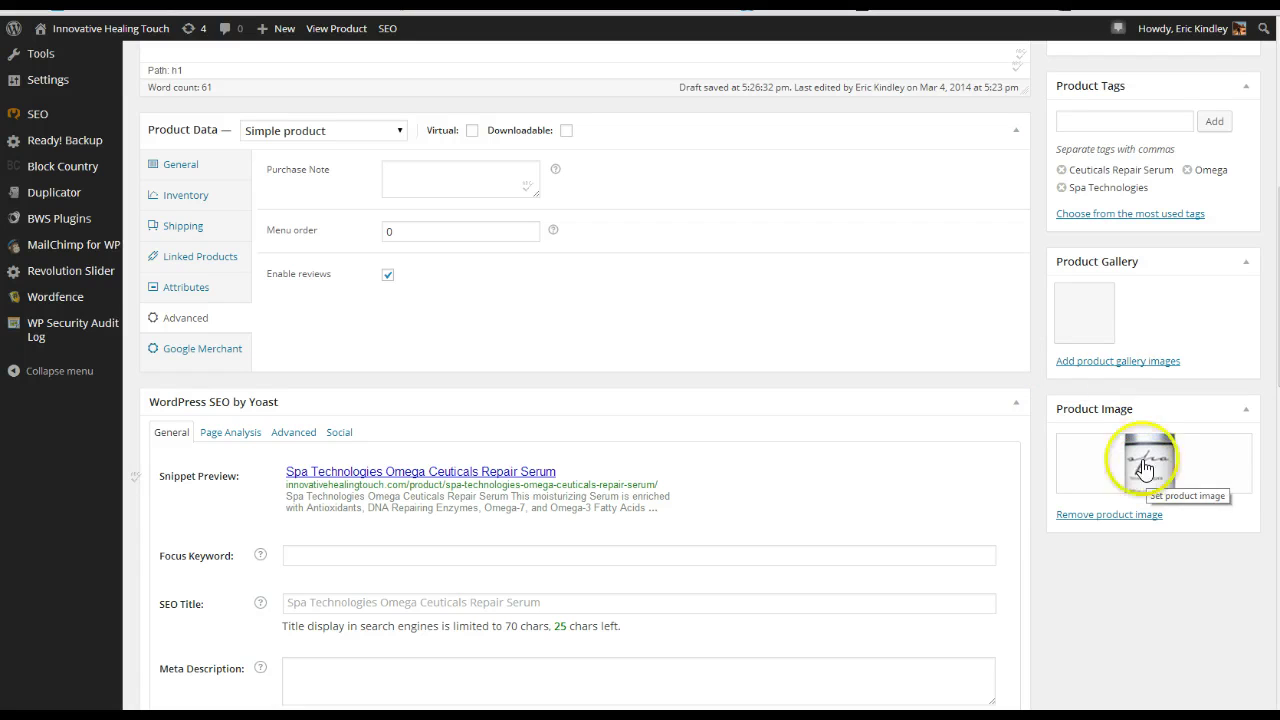
{"action": "left_click", "coordinate": [1143, 363]}
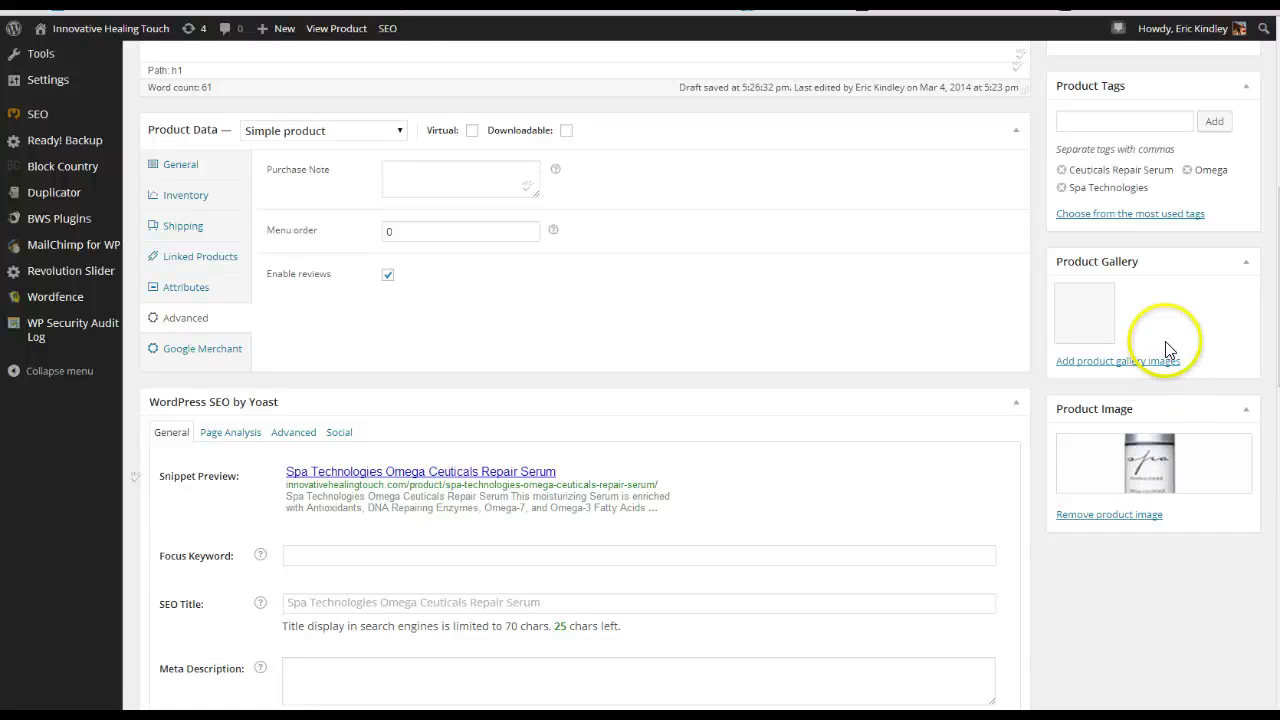
{"action": "scroll", "coordinate": [1165, 355], "scroll_direction": "down", "scroll_amount": 5}
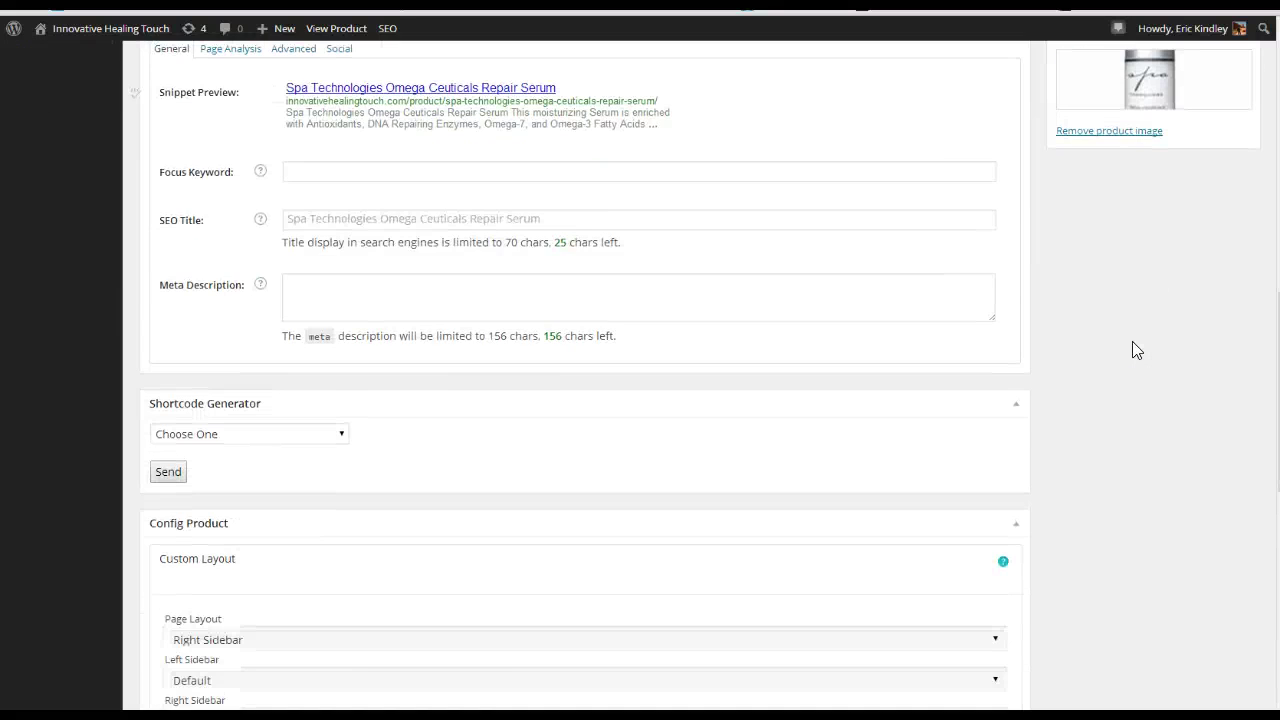
{"action": "scroll", "coordinate": [1132, 341], "scroll_direction": "down", "scroll_amount": 3}
{"action": "scroll", "coordinate": [1132, 341], "scroll_direction": "up", "scroll_amount": 1}
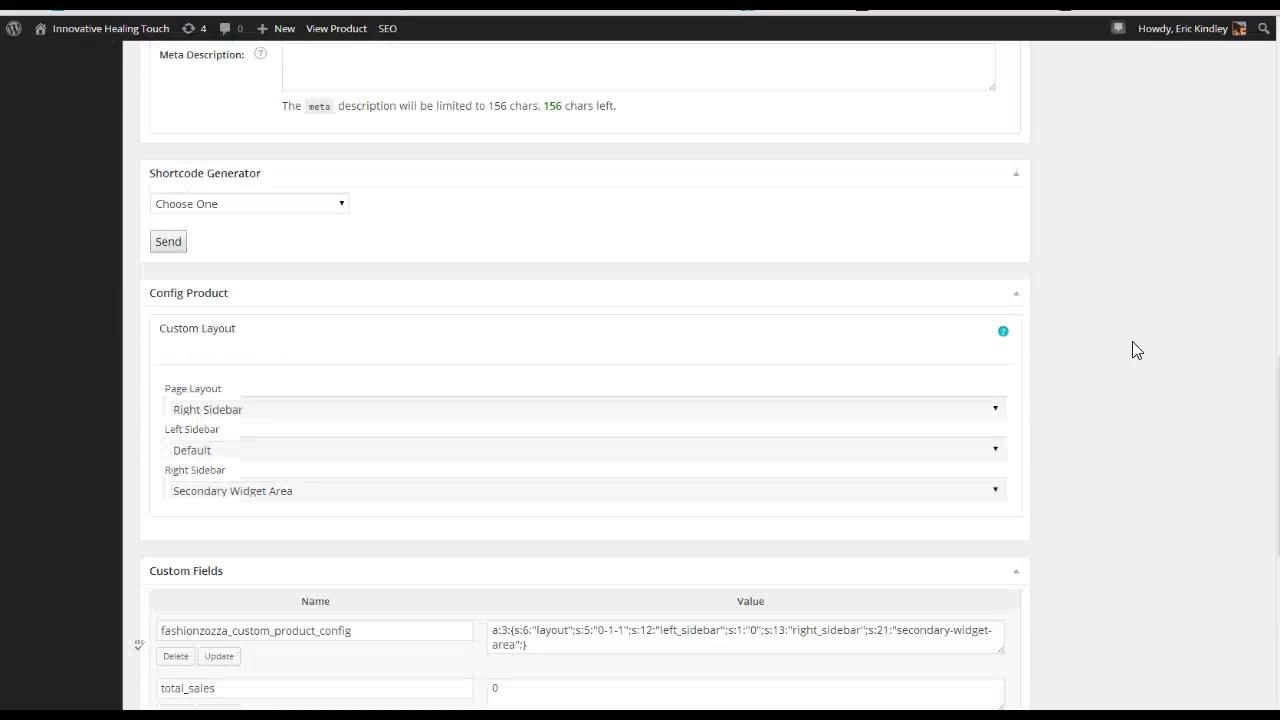
{"action": "scroll", "coordinate": [1132, 341], "scroll_direction": "down", "scroll_amount": 8}
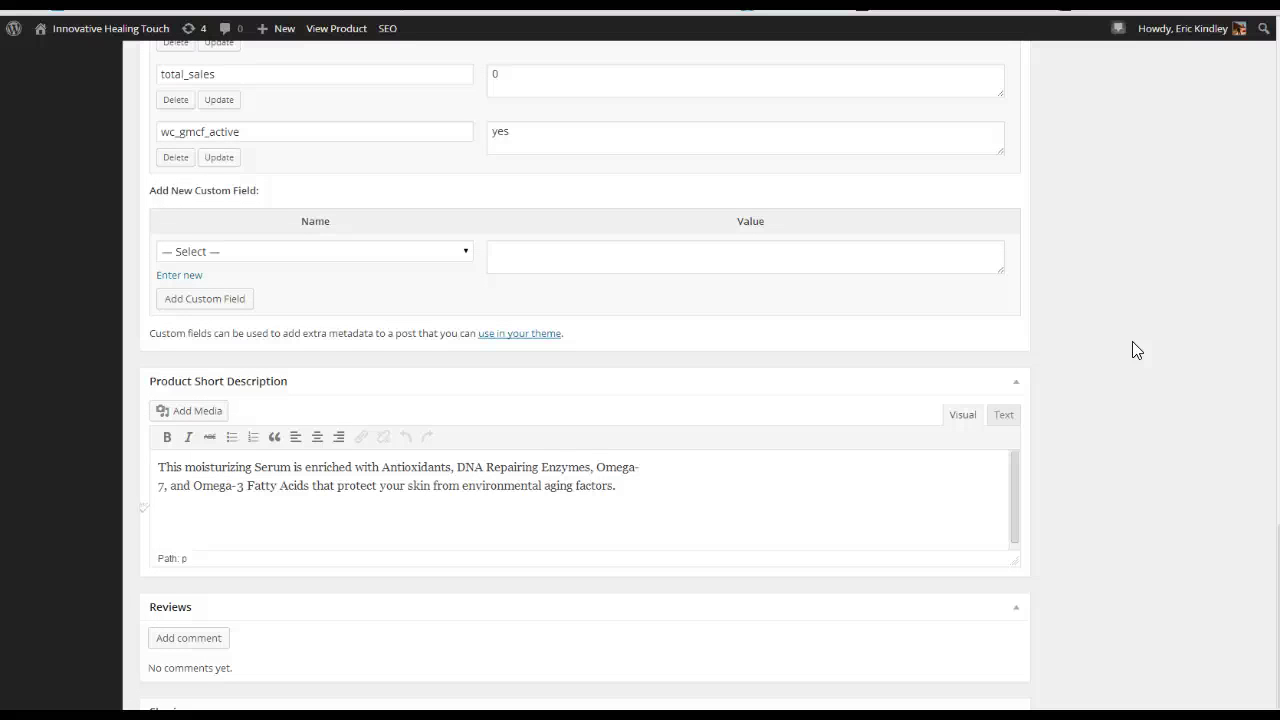
{"action": "scroll", "coordinate": [1134, 349], "scroll_direction": "down", "scroll_amount": 1}
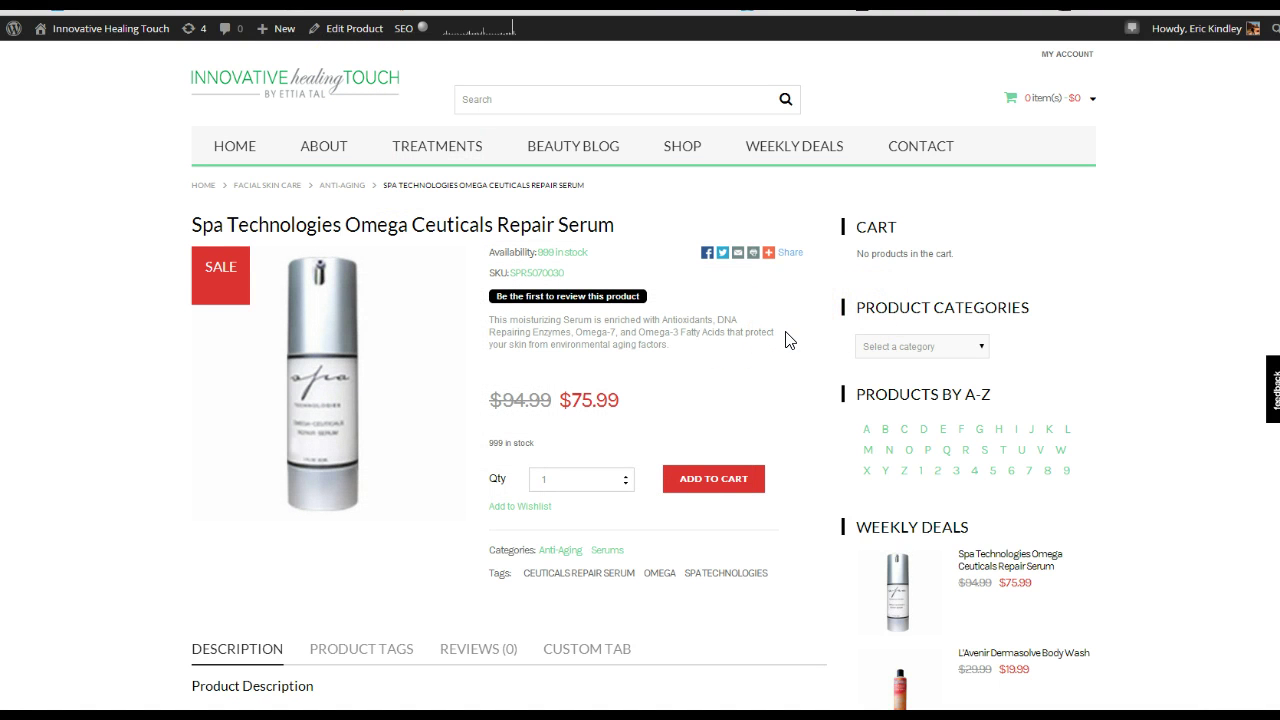
- Compare the product short description in the editor with the text beside the shop page image, and view the full description there
{"action": "left_click_drag", "start_coordinate": [492, 317], "coordinate": [648, 343]}
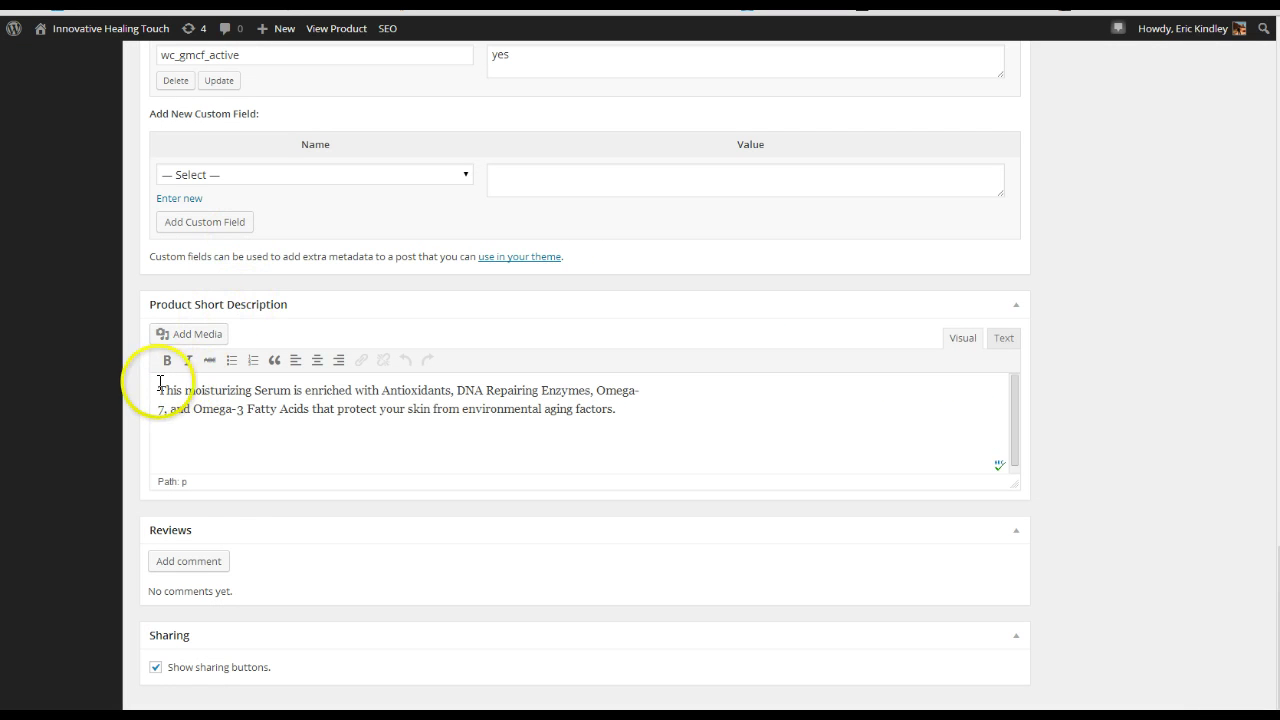
{"action": "left_click_drag", "start_coordinate": [158, 390], "coordinate": [263, 303]}
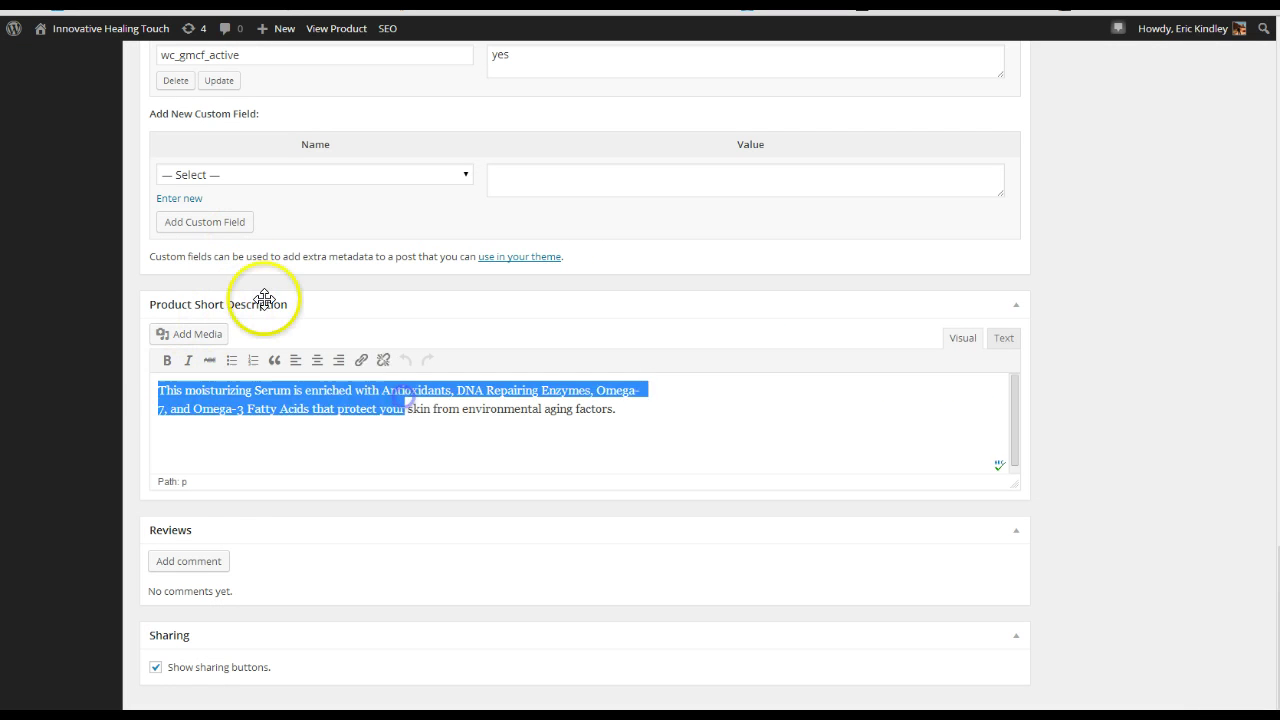
{"action": "left_click", "coordinate": [309, 306]}
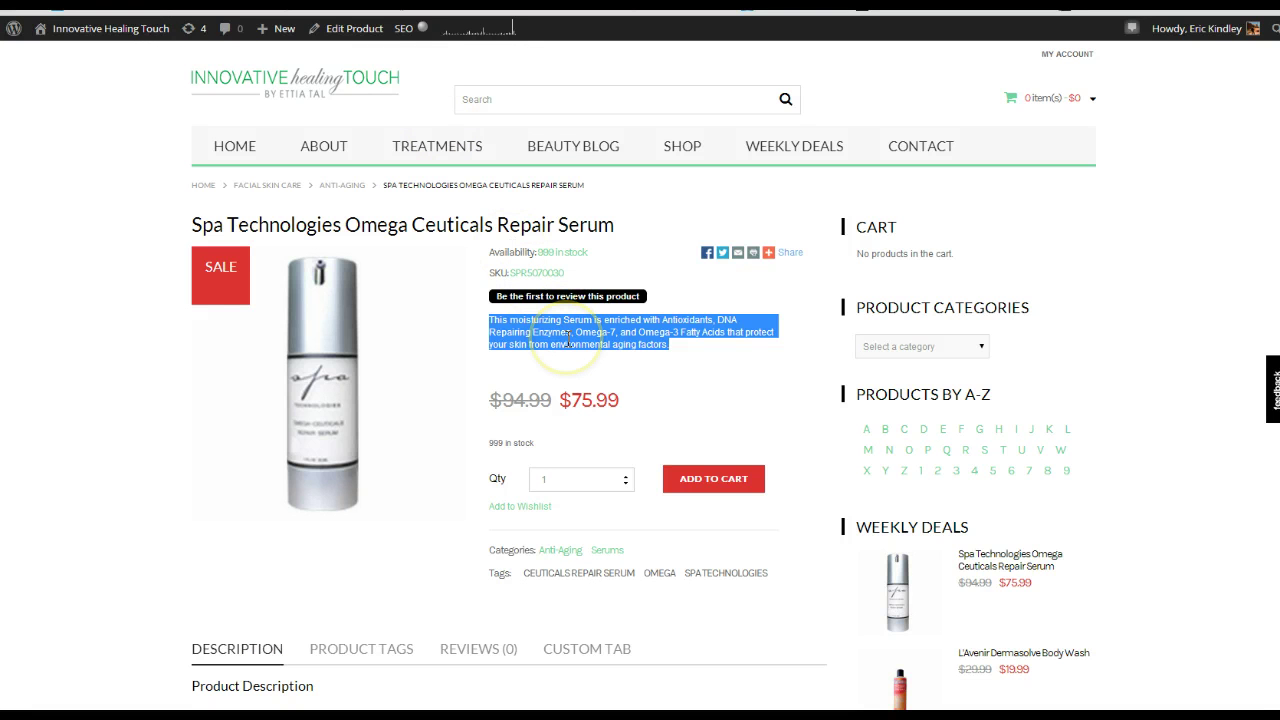
{"action": "scroll", "coordinate": [1160, 288], "scroll_direction": "down", "scroll_amount": 2}
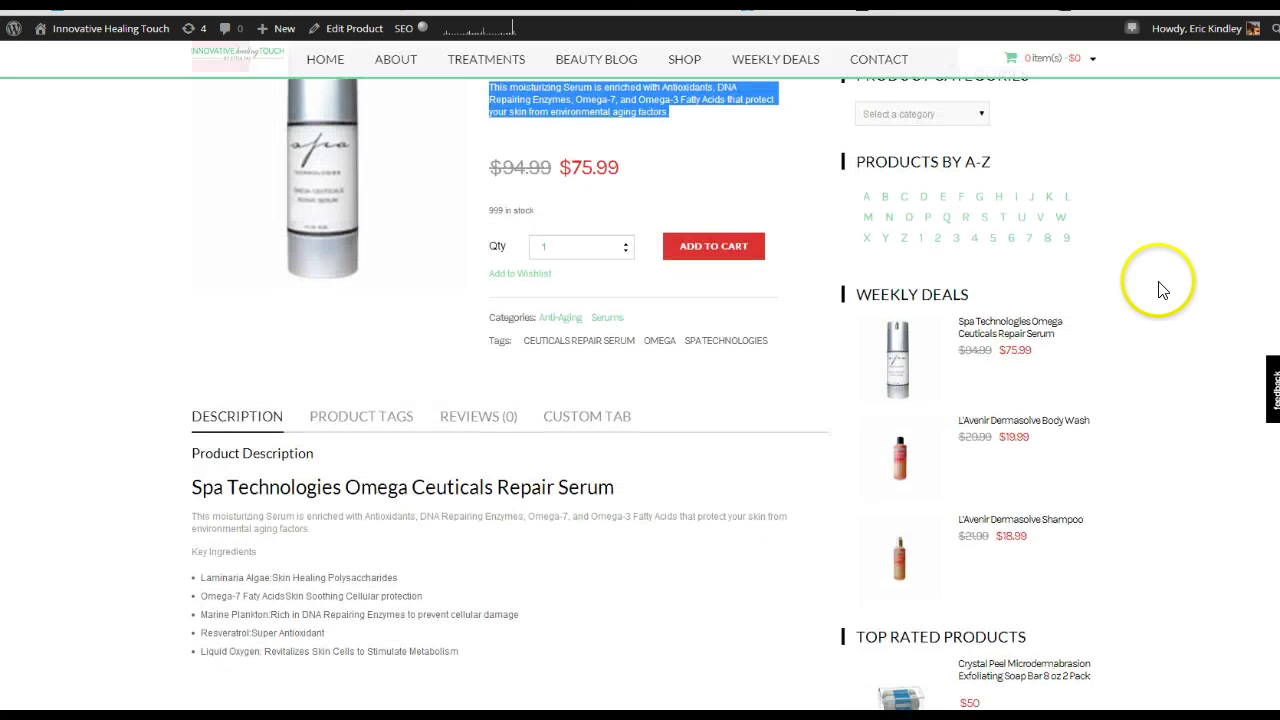
{"action": "scroll", "coordinate": [1160, 288], "scroll_direction": "down", "scroll_amount": 1}
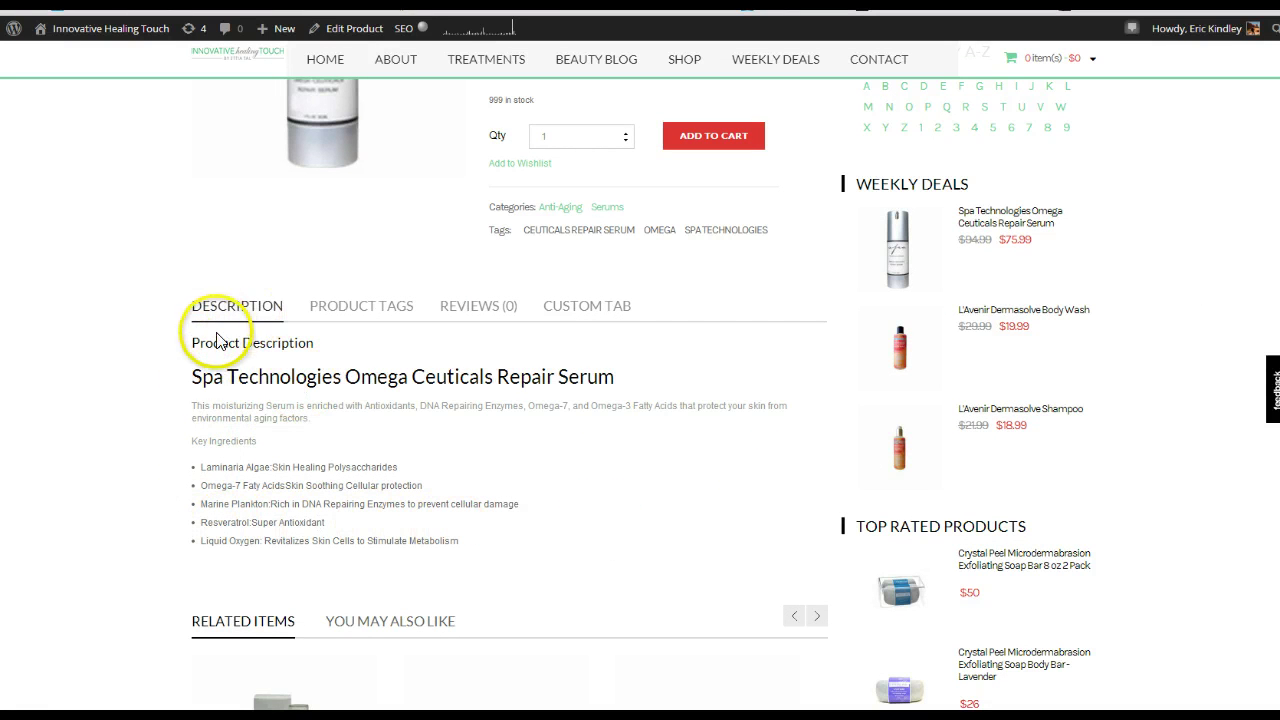
- Open the storefront's Shop page and examine the short descriptions shown under the listed products
{"action": "scroll", "coordinate": [150, 380], "scroll_direction": "up", "scroll_amount": 3}
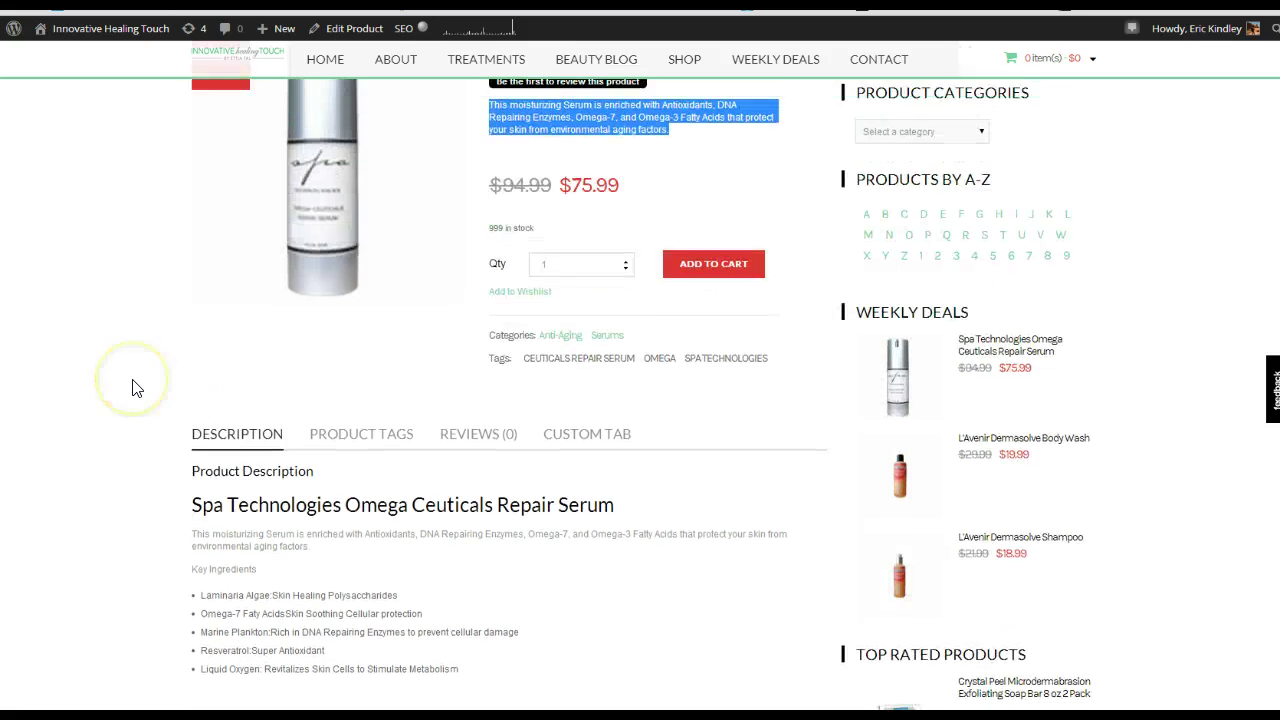
{"action": "scroll", "coordinate": [137, 388], "scroll_direction": "up", "scroll_amount": 3}
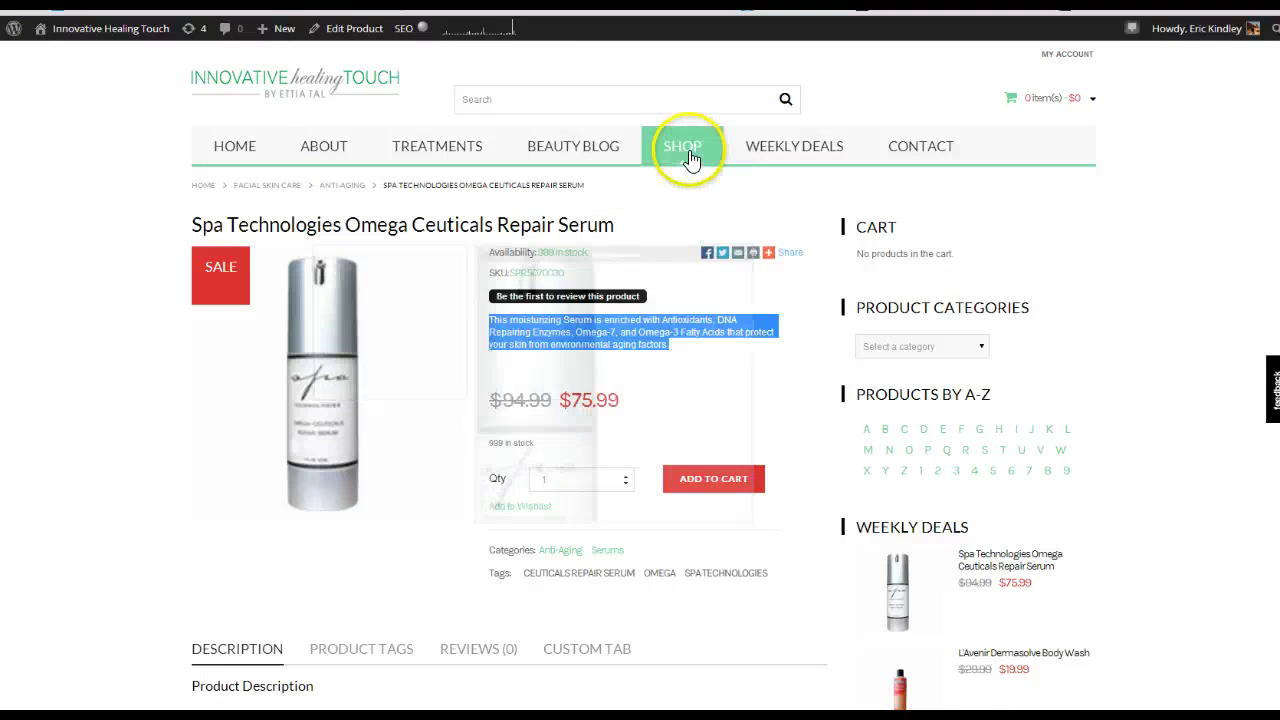
{"action": "mouse_move", "coordinate": [688, 152]}
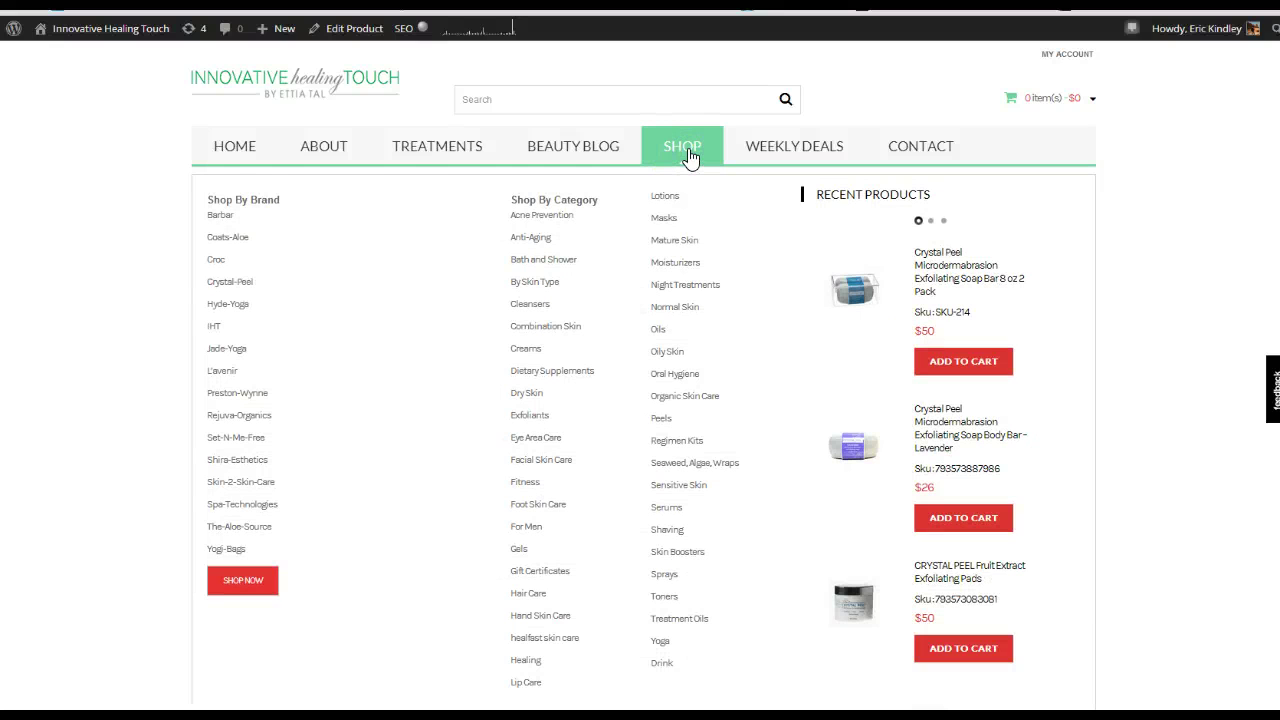
{"action": "left_click", "coordinate": [688, 152]}
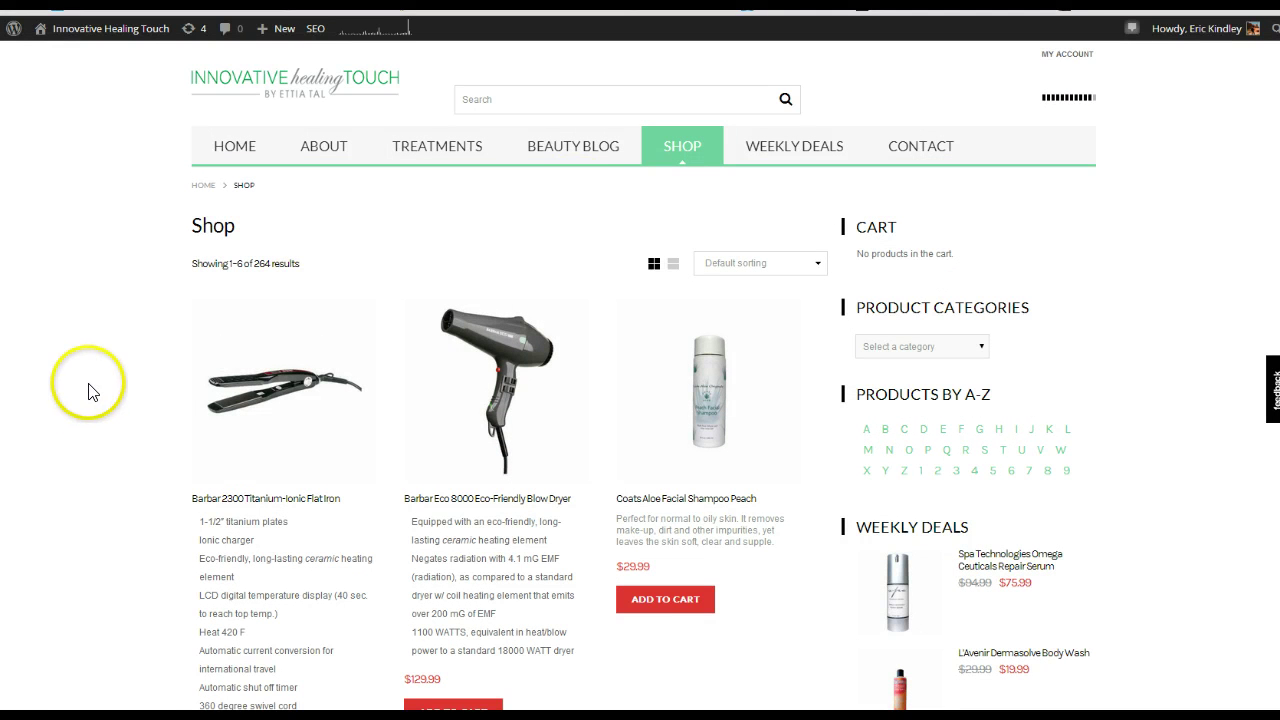
{"action": "scroll", "coordinate": [88, 392], "scroll_direction": "down", "scroll_amount": 3}
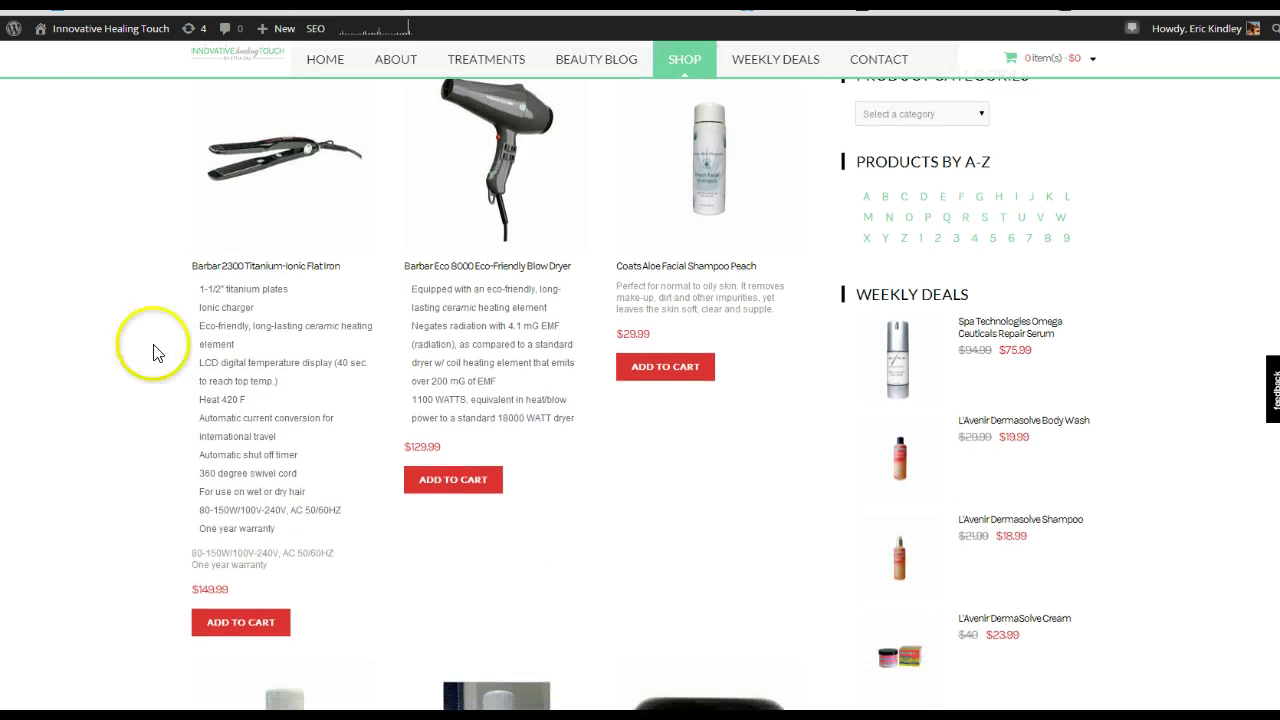
{"action": "mouse_move", "coordinate": [280, 258]}
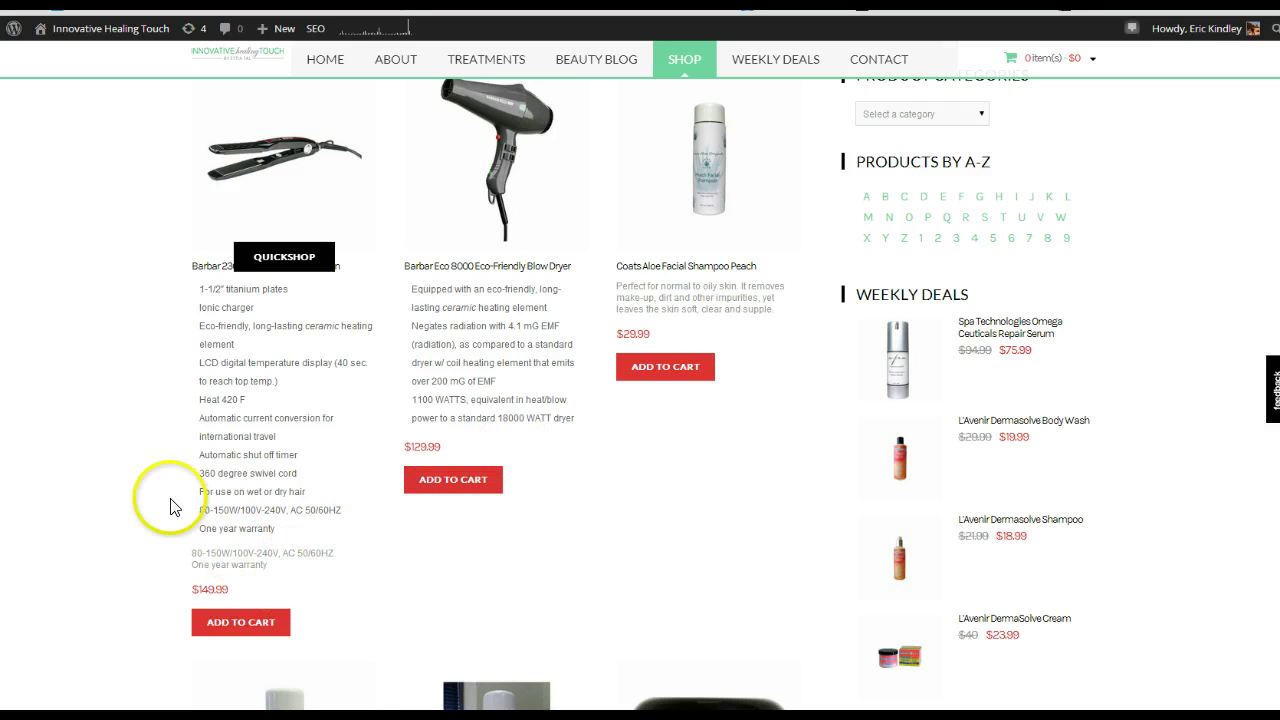
- Return to the serum's product editor and expand its Product Short Description section
{"action": "scroll", "coordinate": [98, 431], "scroll_direction": "down", "scroll_amount": 5}
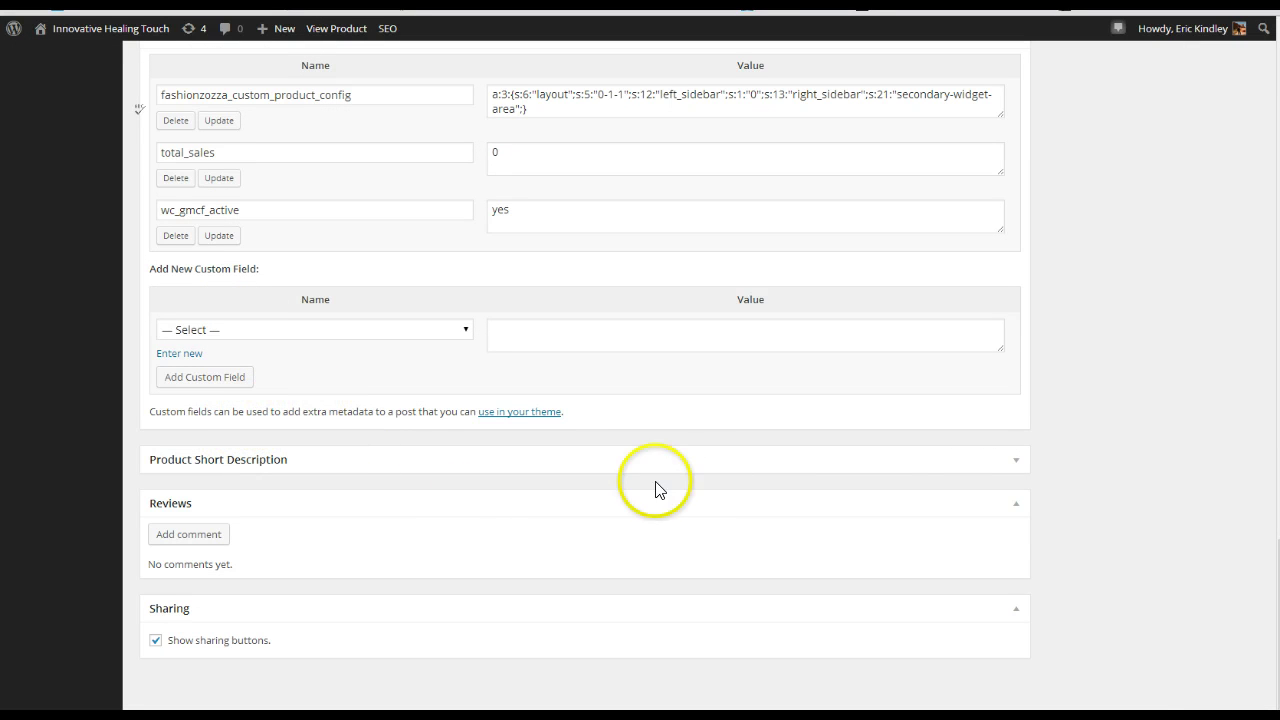
{"action": "left_click", "coordinate": [1016, 466]}
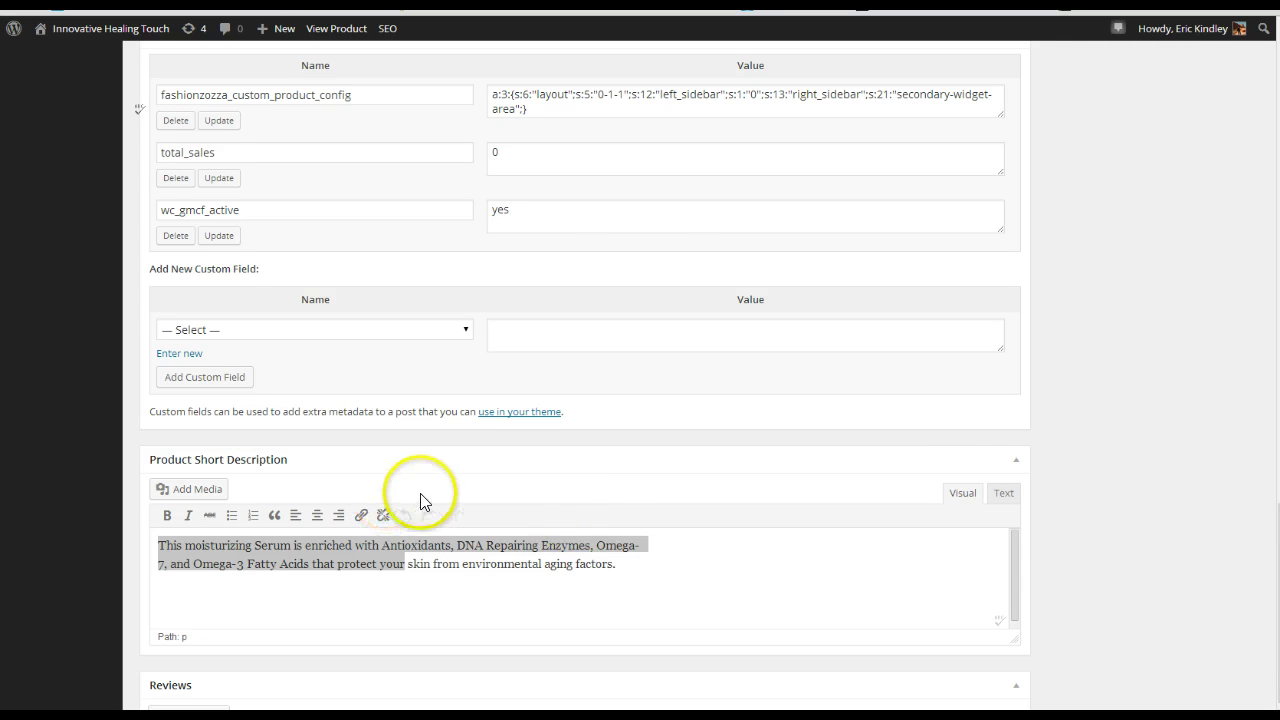
{"action": "left_click", "coordinate": [1169, 443]}
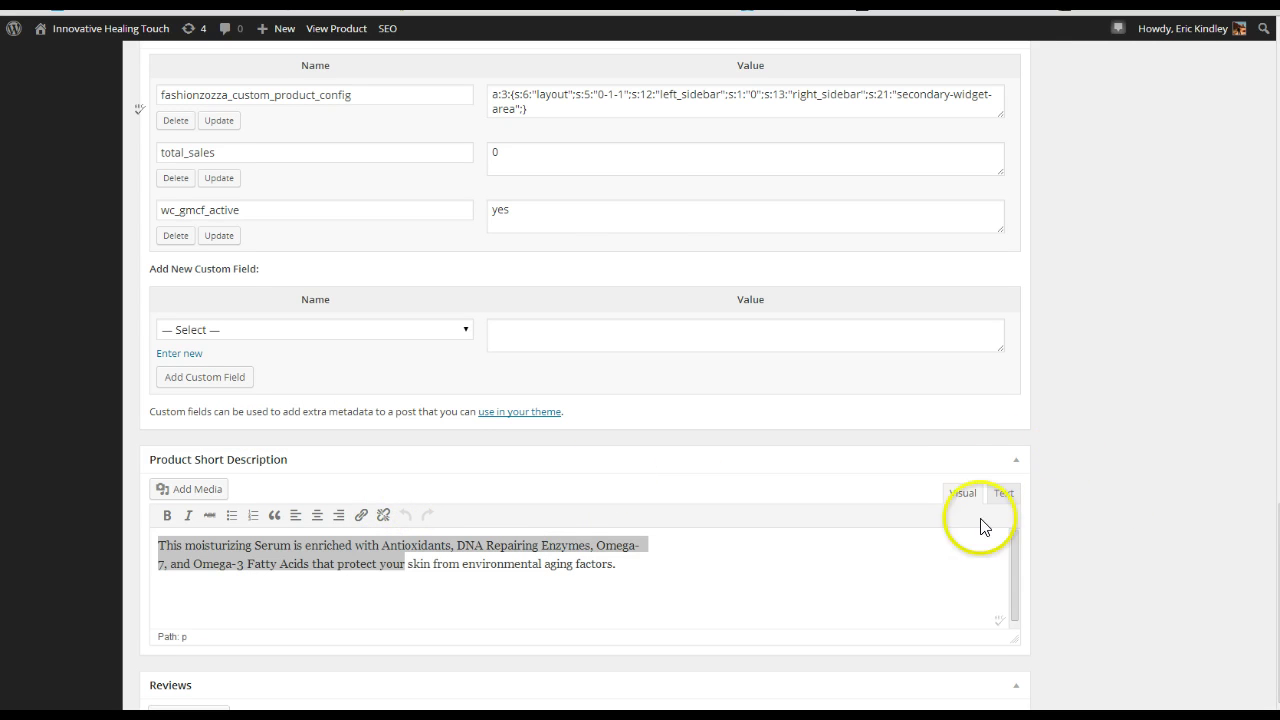
{"action": "left_click", "coordinate": [911, 543]}
- Review the serum's layout settings, SEO fields, selected categories, tags, gallery and product image in the editor
{"action": "scroll", "coordinate": [1078, 508], "scroll_direction": "up", "scroll_amount": 3}
{"action": "scroll", "coordinate": [1133, 493], "scroll_direction": "up", "scroll_amount": 2}
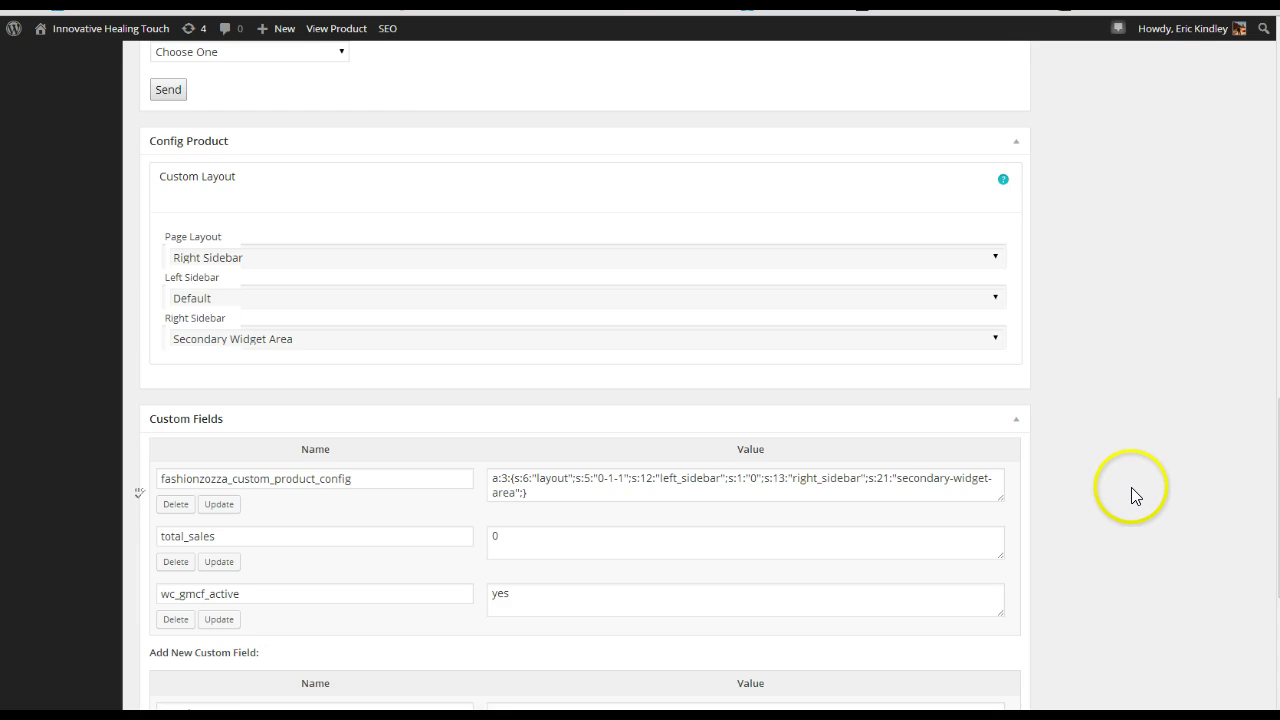
{"action": "scroll", "coordinate": [1132, 486], "scroll_direction": "up", "scroll_amount": 12}
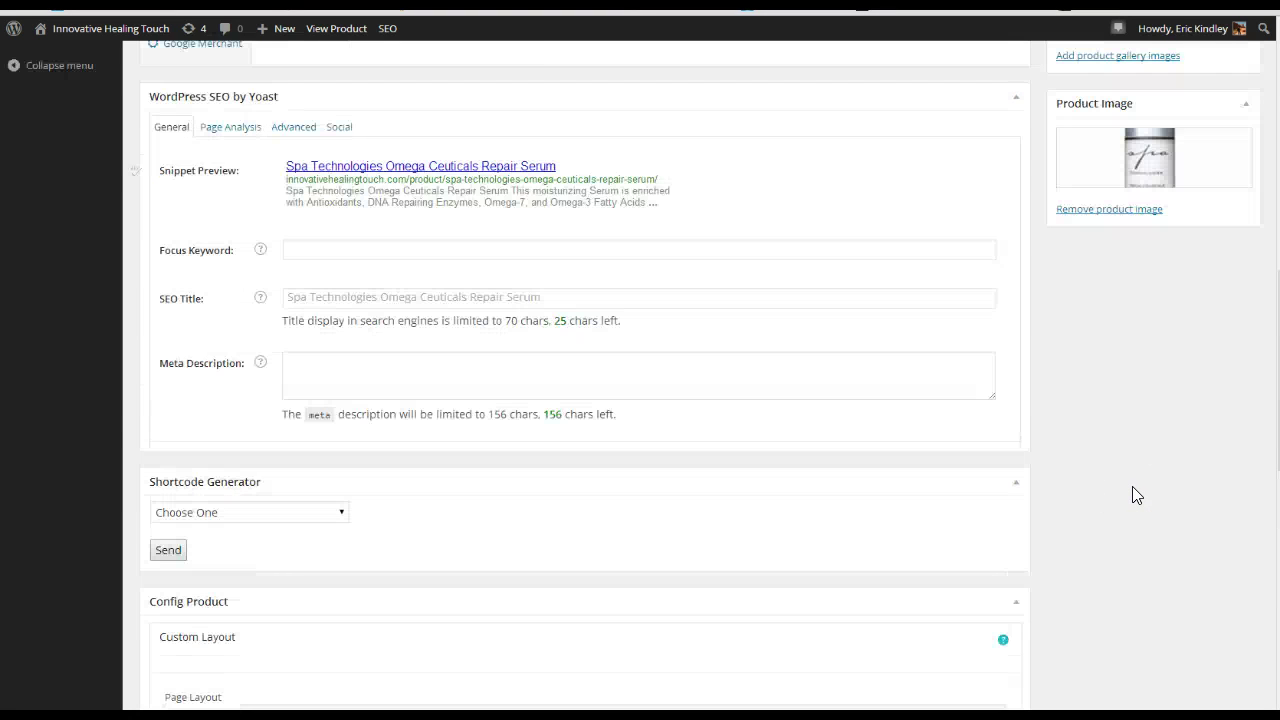
{"action": "scroll", "coordinate": [1130, 488], "scroll_direction": "up", "scroll_amount": 5}
{"action": "scroll", "coordinate": [1129, 490], "scroll_direction": "up", "scroll_amount": 6}
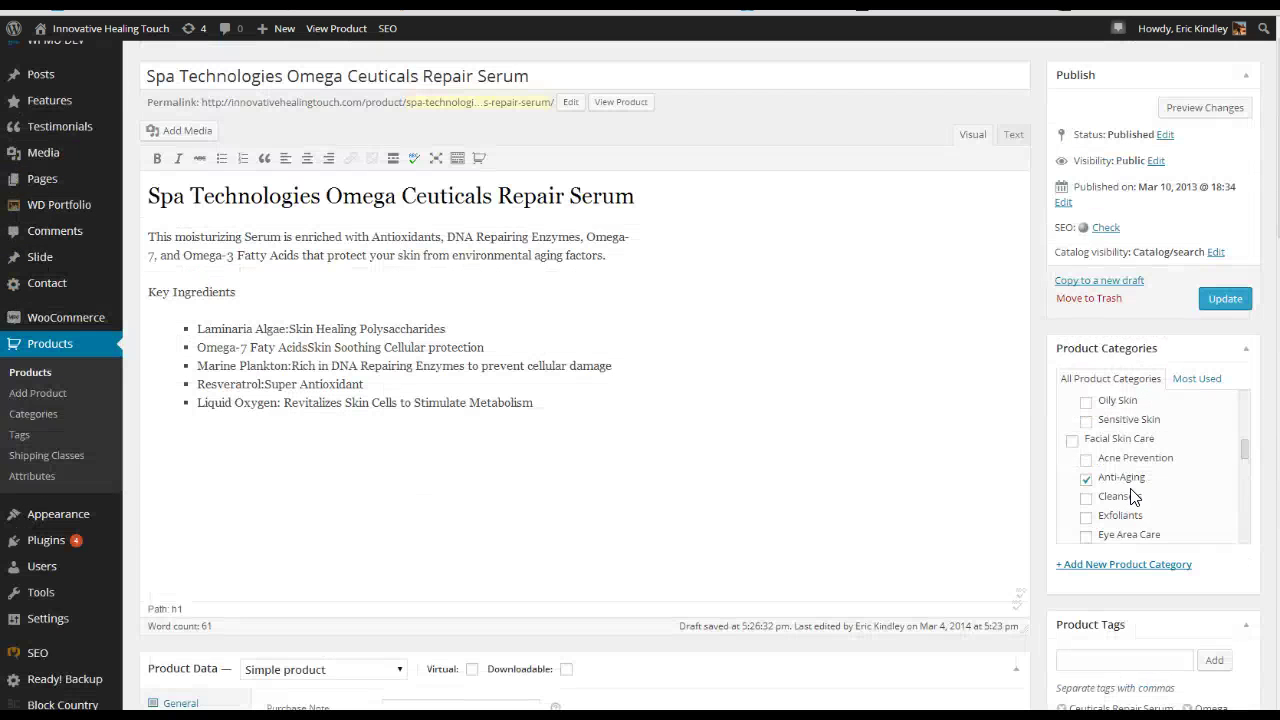
{"action": "scroll", "coordinate": [1106, 468], "scroll_direction": "down", "scroll_amount": 4}
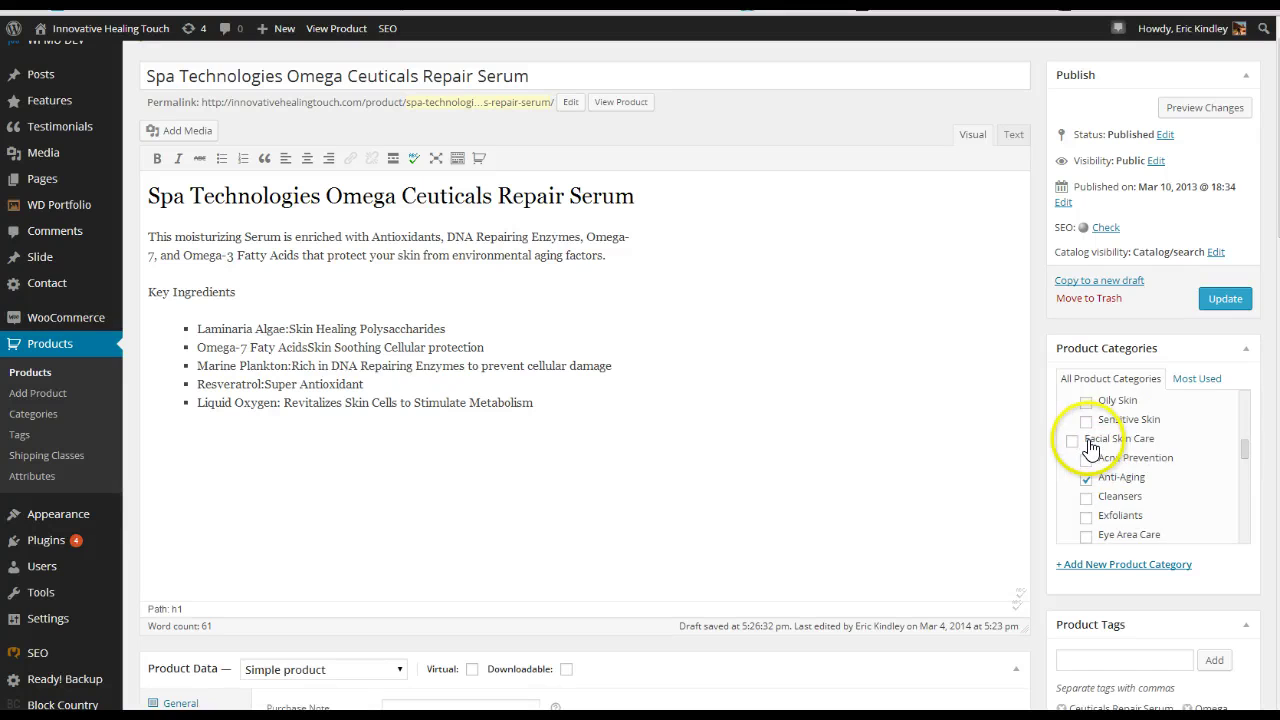
{"action": "scroll", "coordinate": [958, 465], "scroll_direction": "down", "scroll_amount": 3}
{"action": "scroll", "coordinate": [958, 466], "scroll_direction": "down", "scroll_amount": 3}
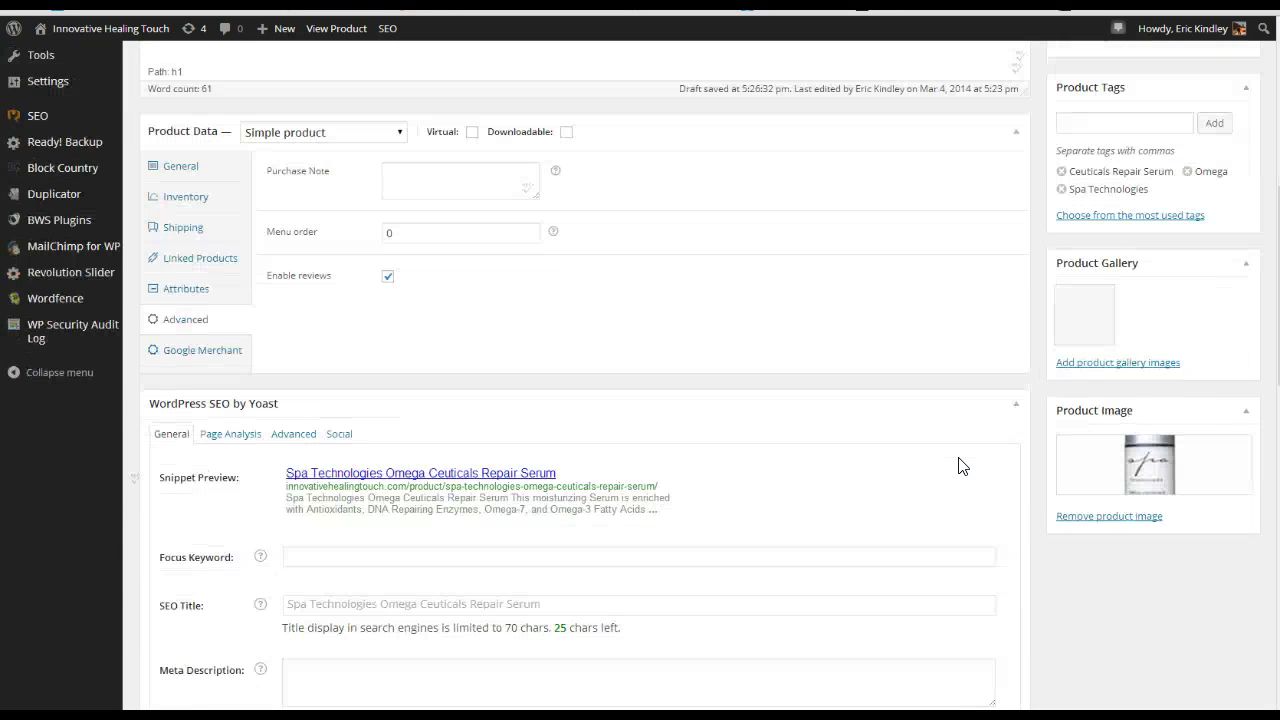
- Update the Spa Technologies Omega Ceuticals Repair Serum product to save its changes
{"action": "scroll", "coordinate": [958, 466], "scroll_direction": "up", "scroll_amount": 12}
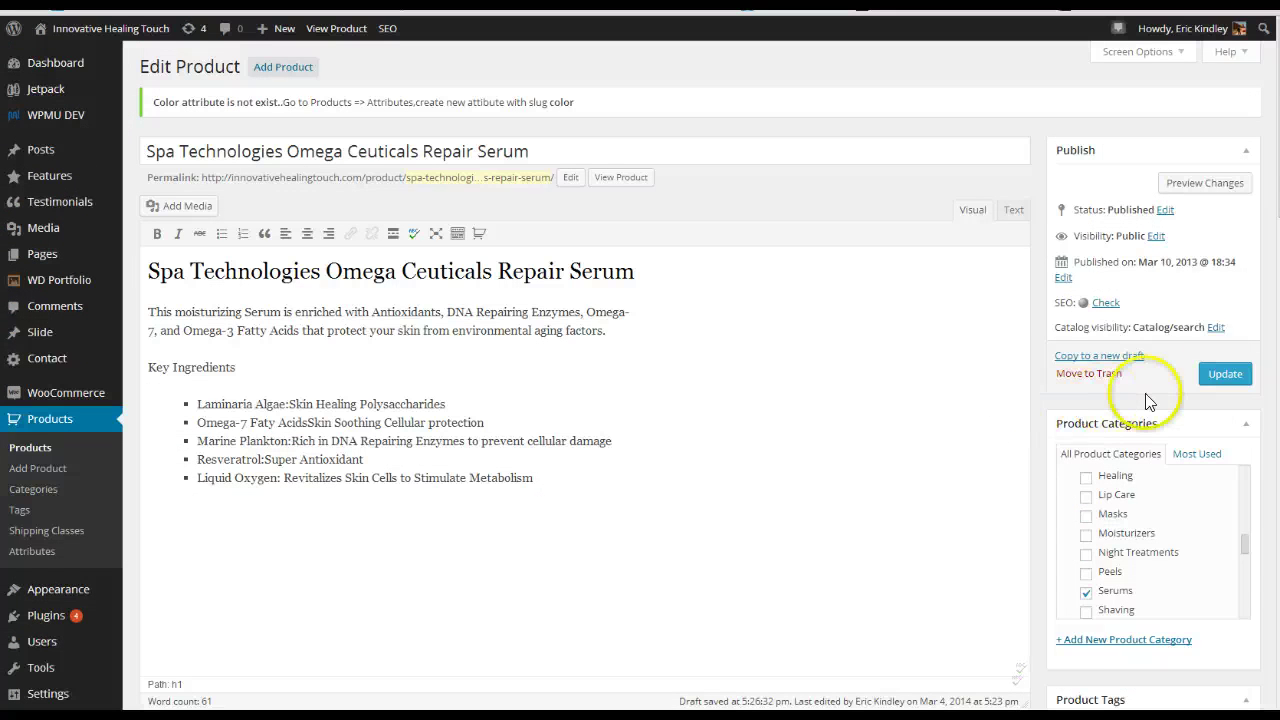
{"action": "left_click", "coordinate": [1225, 375]}
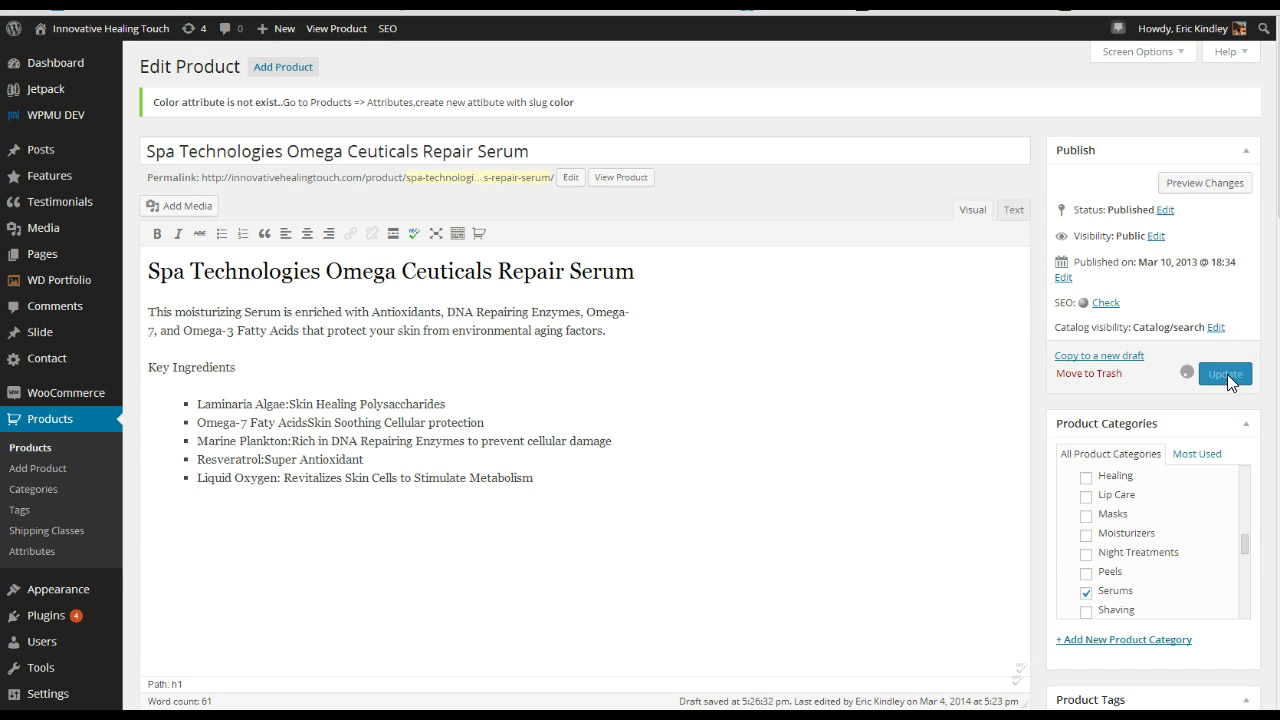
{"action": "left_click", "coordinate": [1204, 366]}
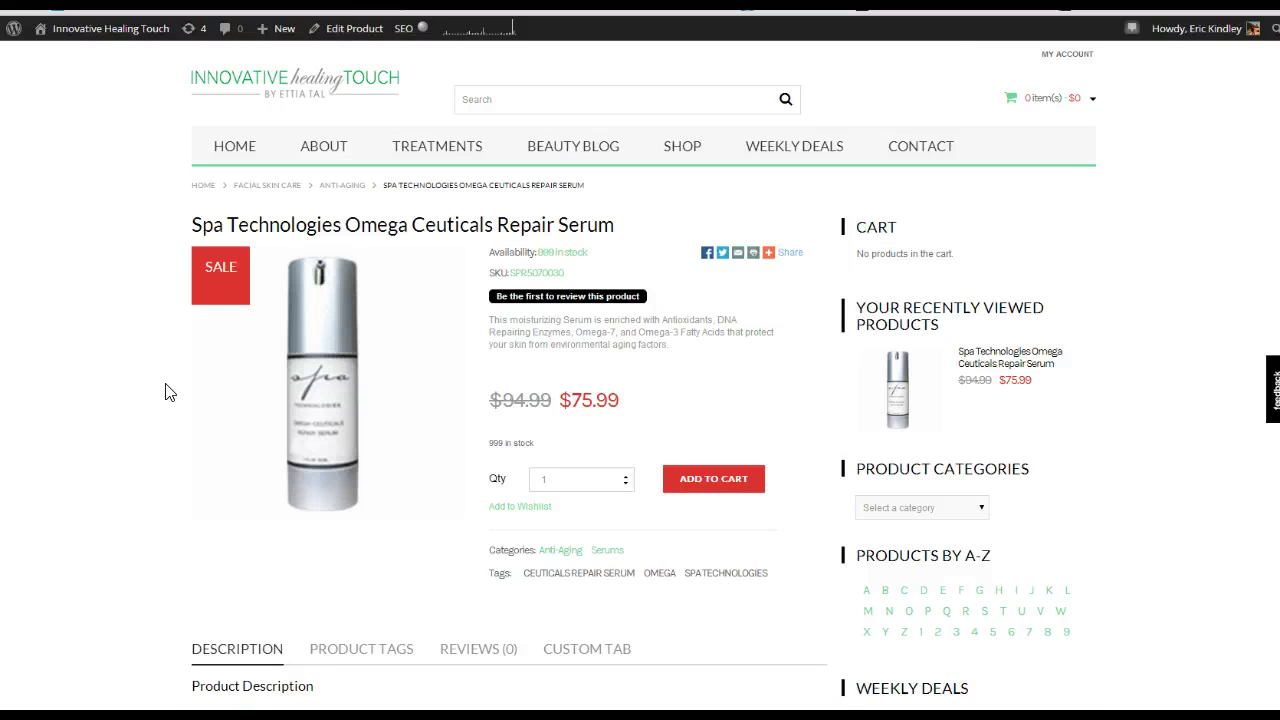
- Reload the serum's storefront page, examine its description and product tags, and return to the product editor
{"action": "key", "text": "F5"}
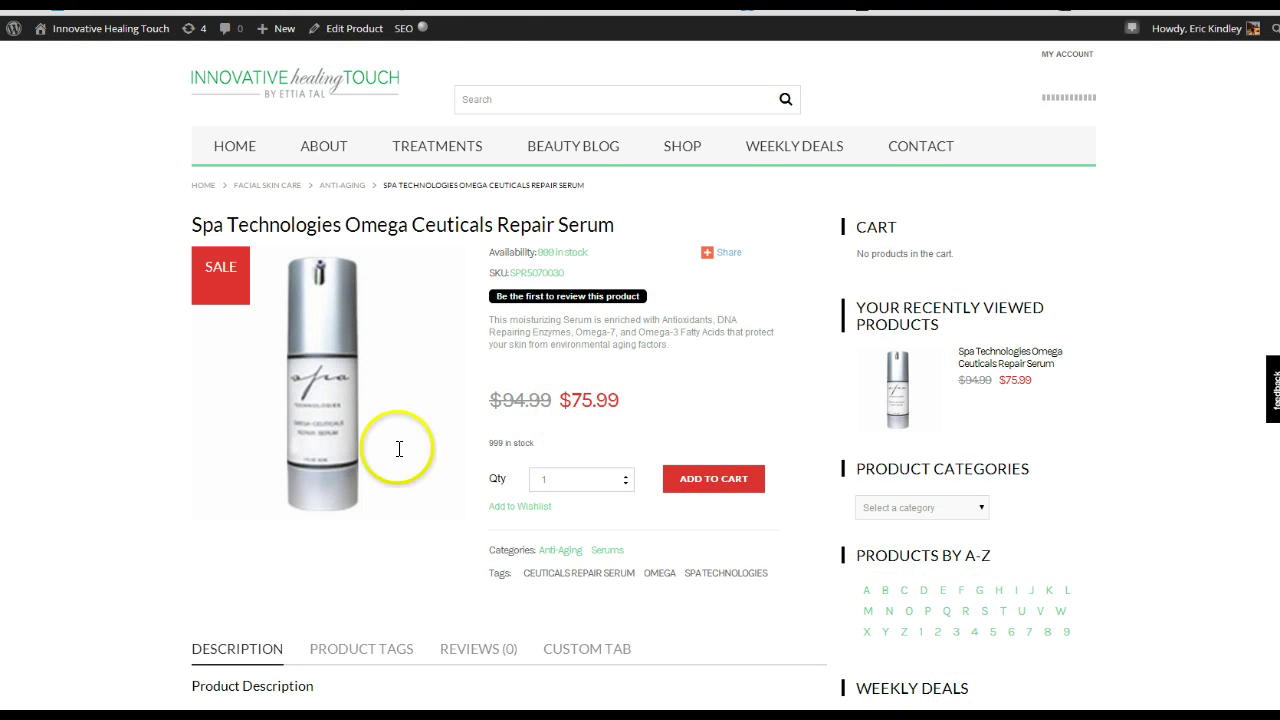
{"action": "scroll", "coordinate": [149, 489], "scroll_direction": "down", "scroll_amount": 5}
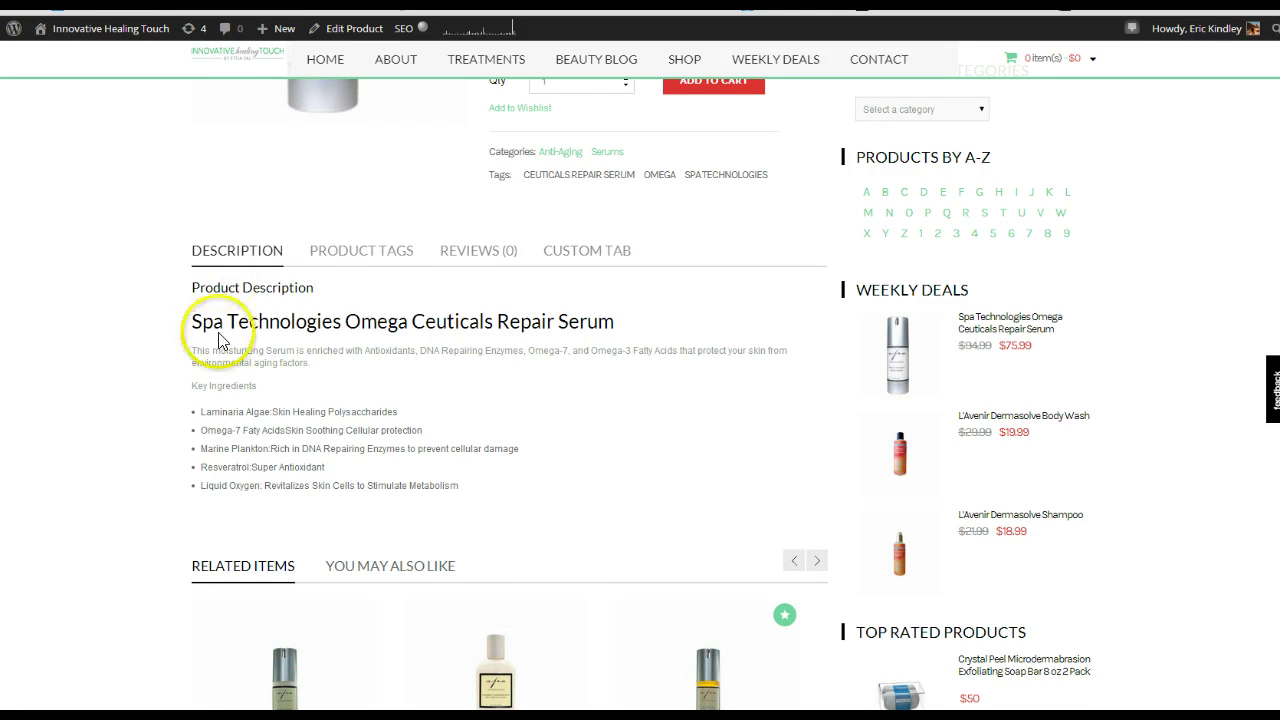
{"action": "left_click", "coordinate": [370, 252]}
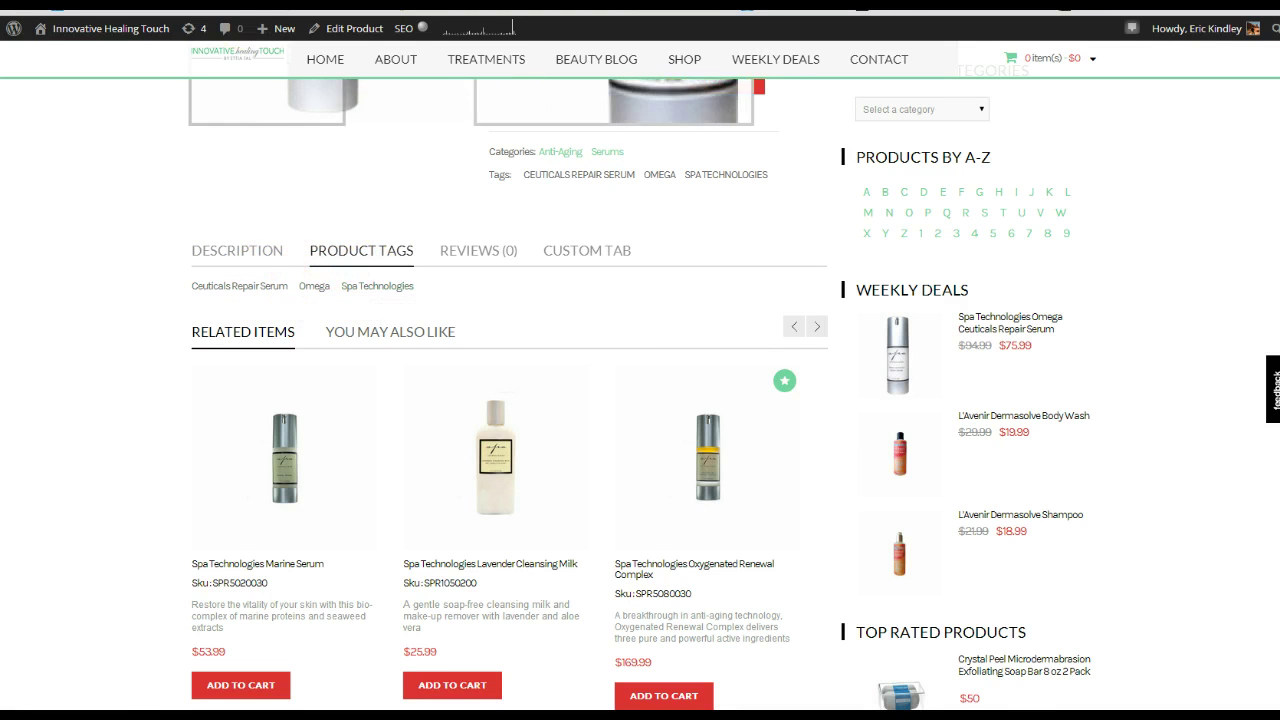
{"action": "left_click", "coordinate": [250, 4]}
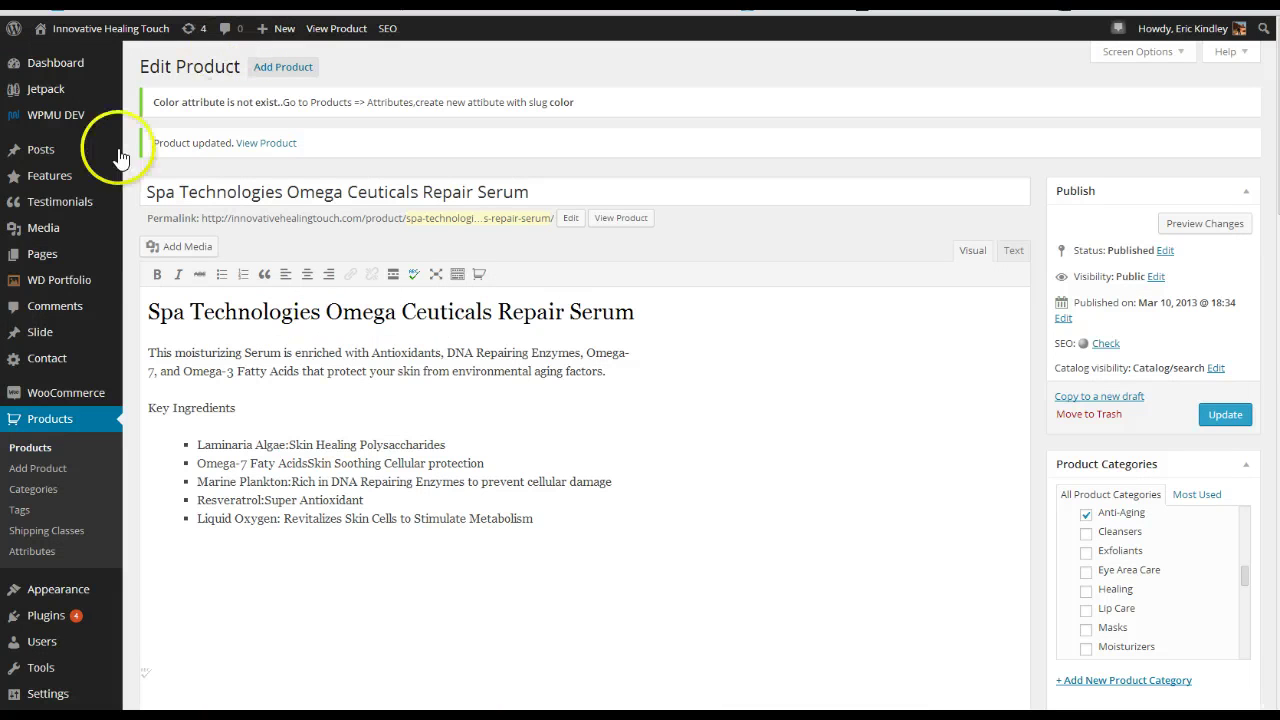